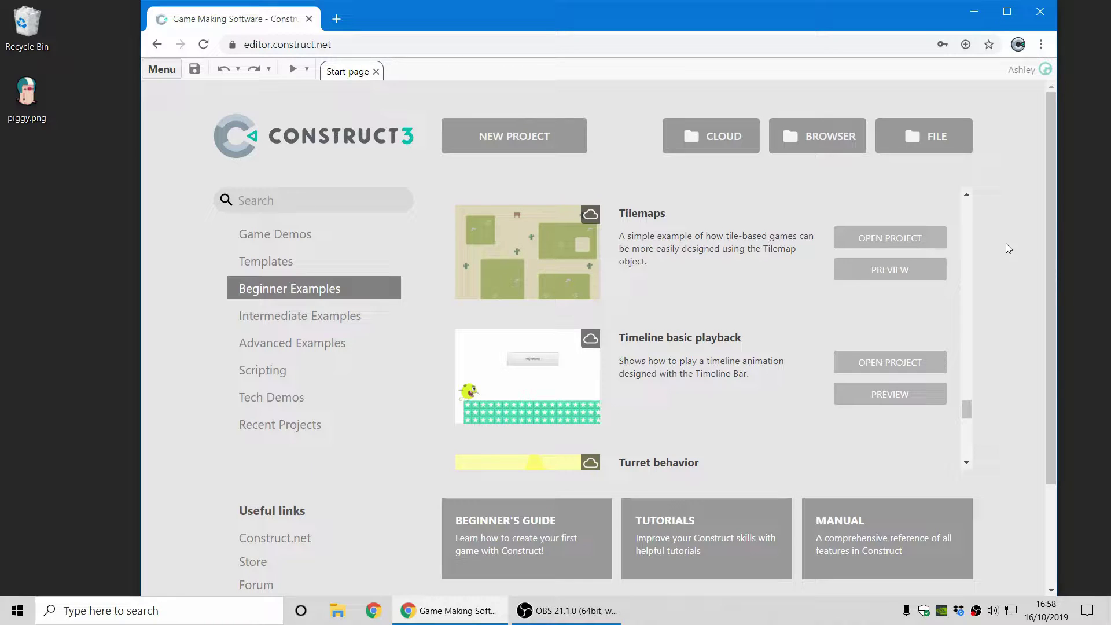
Step: Preview the Timeline basic playback example, play its animation, then close it
{"action": "left_click", "coordinate": [926, 394]}
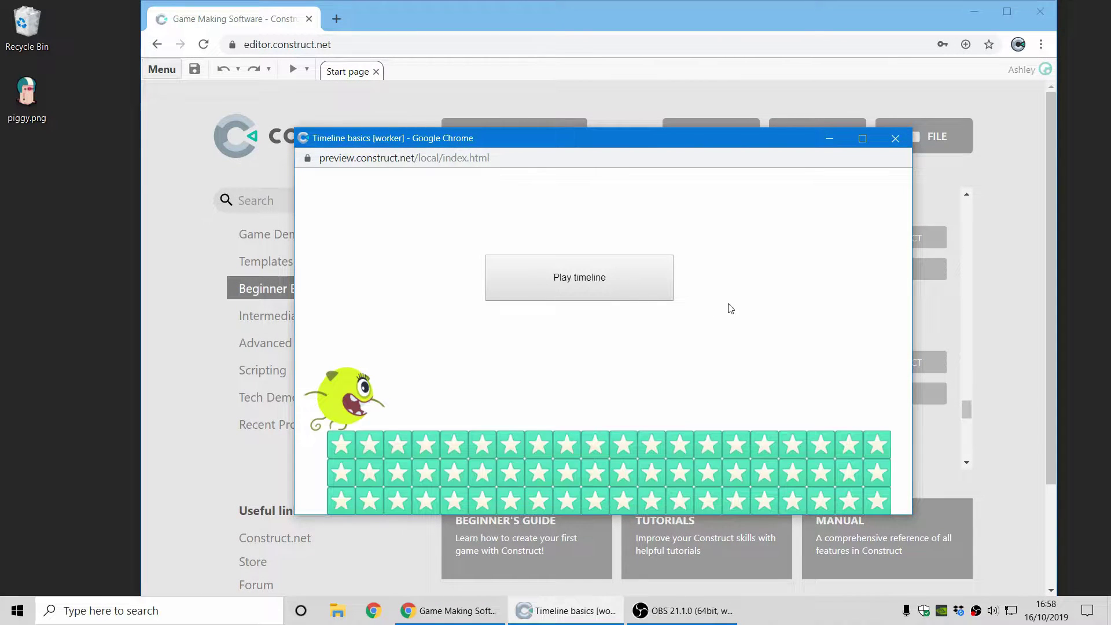
{"action": "left_click", "coordinate": [636, 287]}
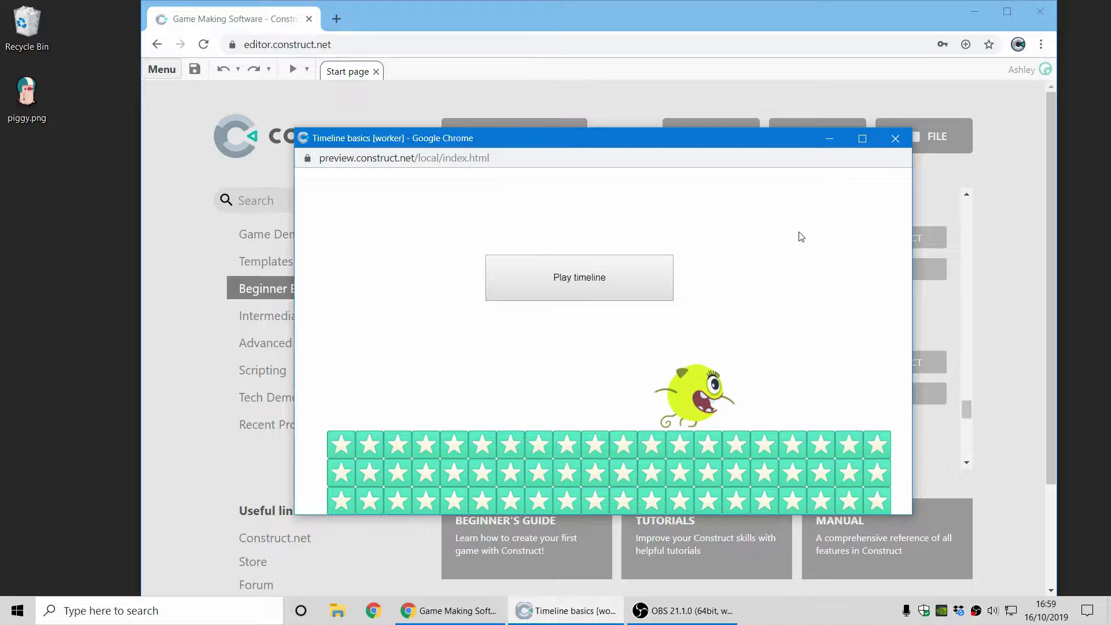
{"action": "left_click", "coordinate": [896, 139]}
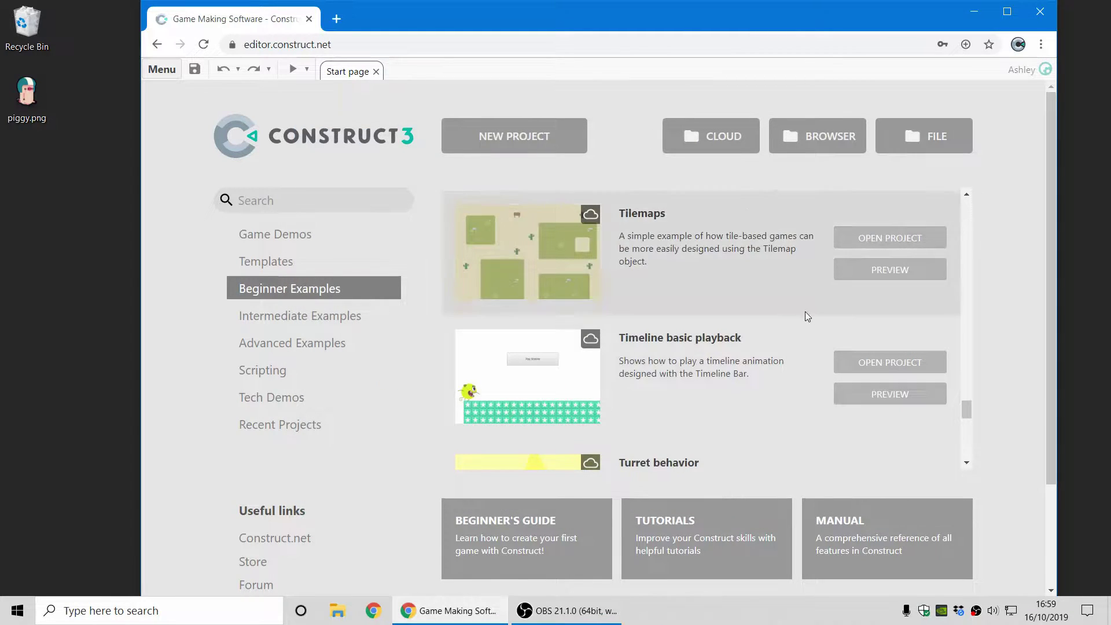
{"action": "scroll", "coordinate": [818, 323], "scroll_direction": "up", "scroll_amount": 10}
{"action": "scroll", "coordinate": [833, 318], "scroll_direction": "up", "scroll_amount": 10}
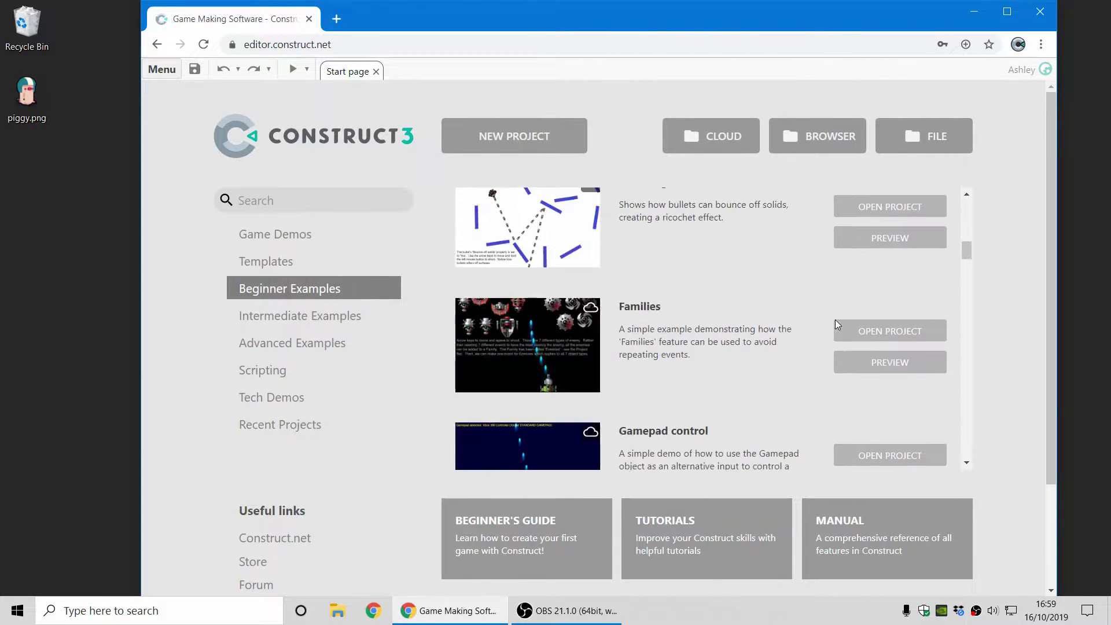
Step: Create a default new project and add piggy.png to Layout 1, shrinking it to about 76.8 x 90
{"action": "left_click", "coordinate": [544, 145]}
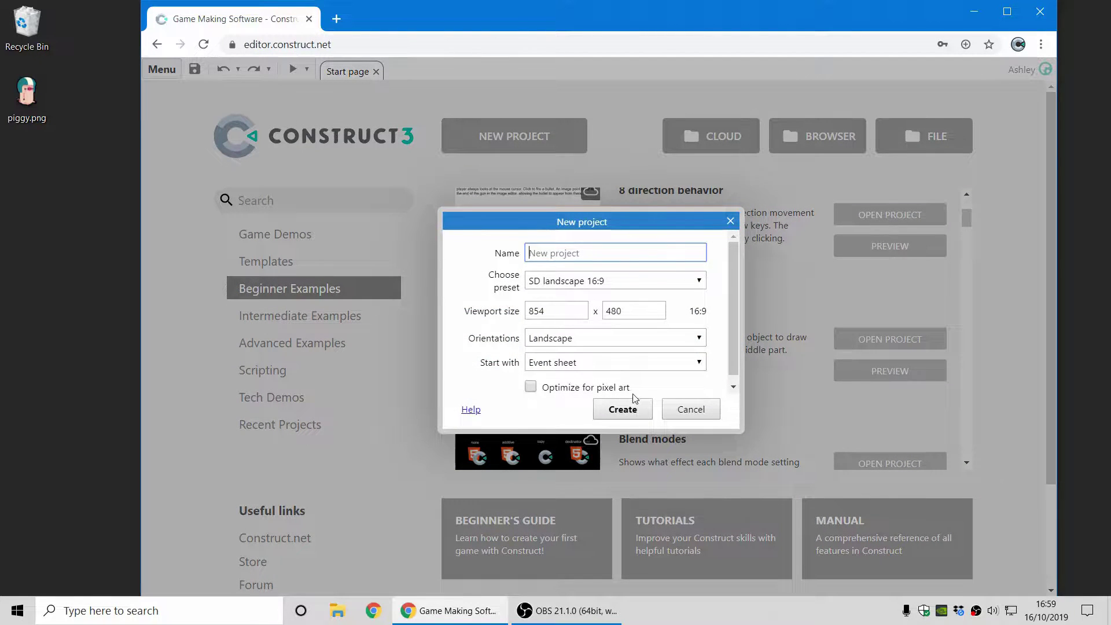
{"action": "left_click", "coordinate": [637, 413]}
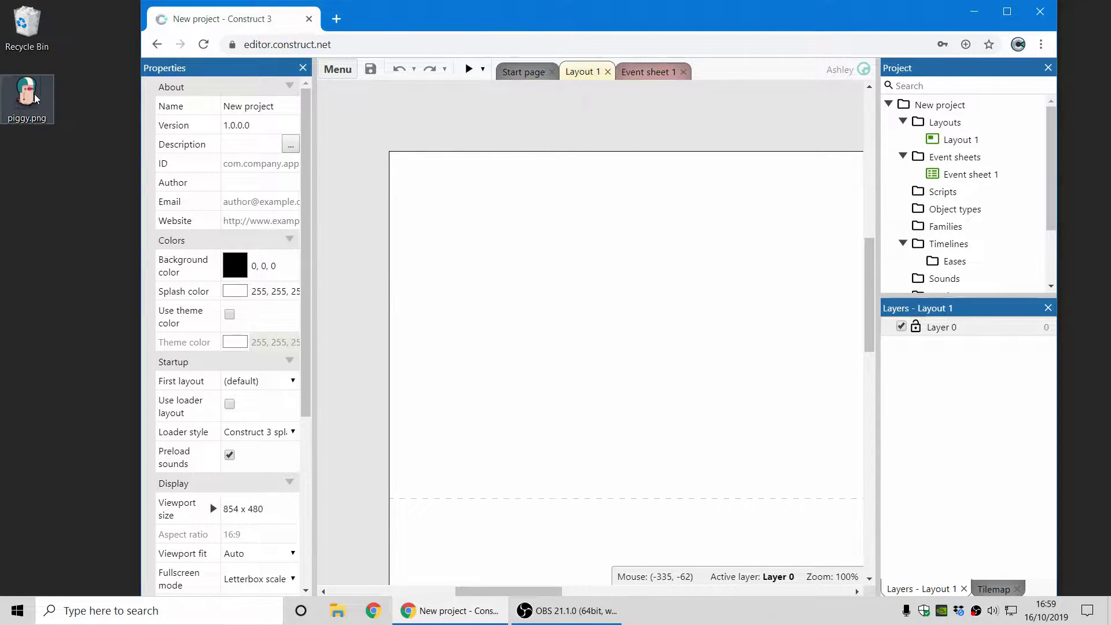
{"action": "left_click_drag", "start_coordinate": [28, 98], "coordinate": [475, 248]}
{"action": "left_click_drag", "start_coordinate": [508, 282], "coordinate": [483, 254]}
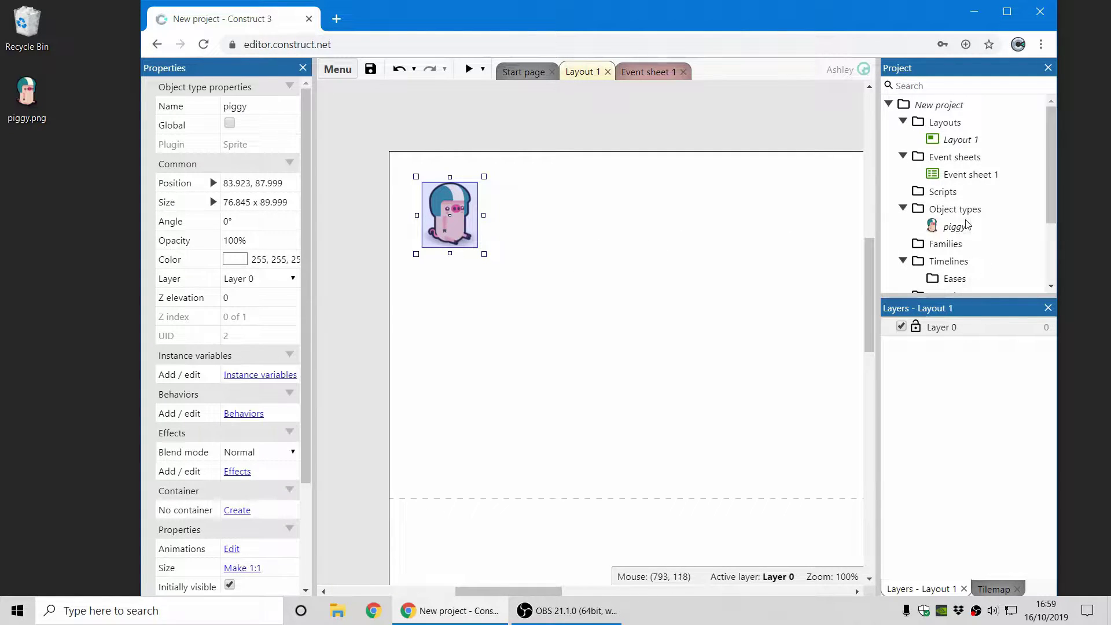
Step: Add a timeline named 'My timeline' under the project's Timelines folder
{"action": "scroll", "coordinate": [967, 224], "scroll_direction": "down", "scroll_amount": 1}
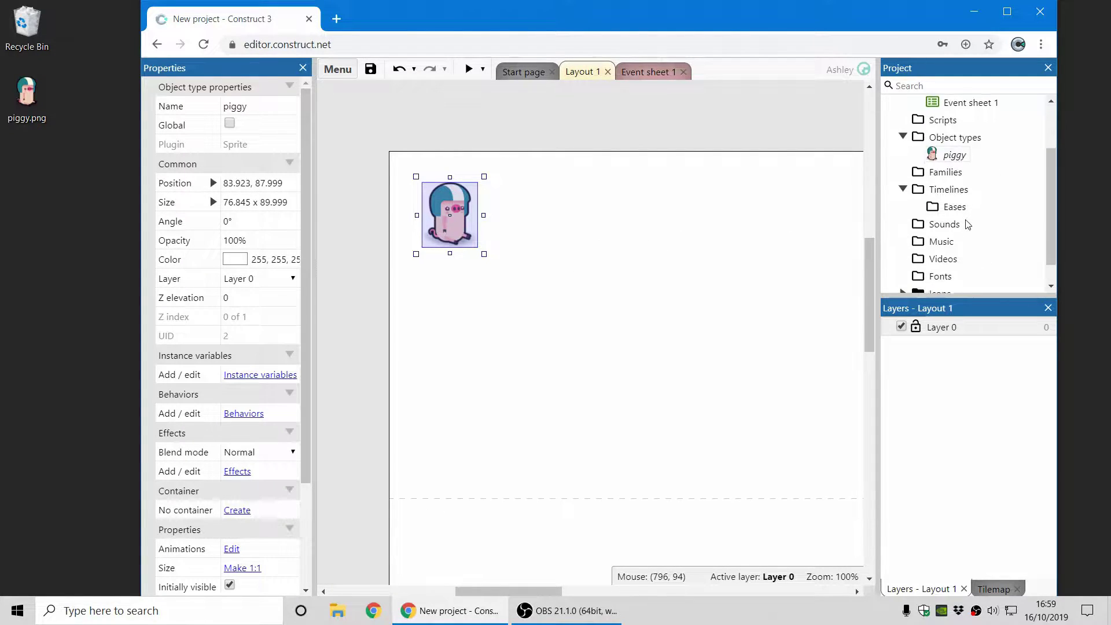
{"action": "right_click", "coordinate": [945, 191]}
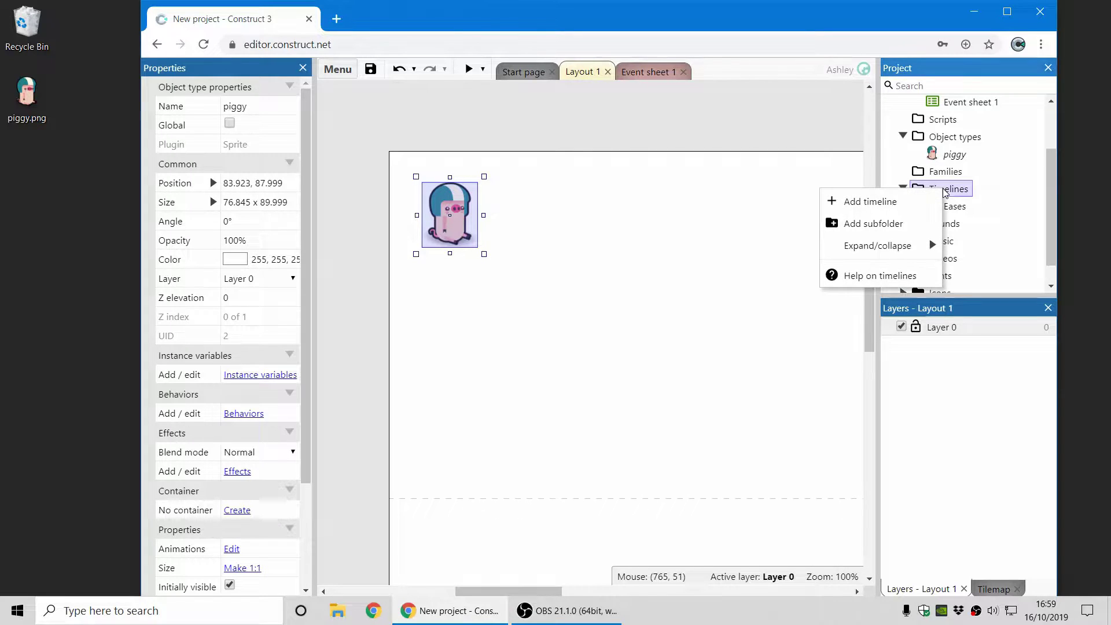
{"action": "left_click", "coordinate": [905, 210]}
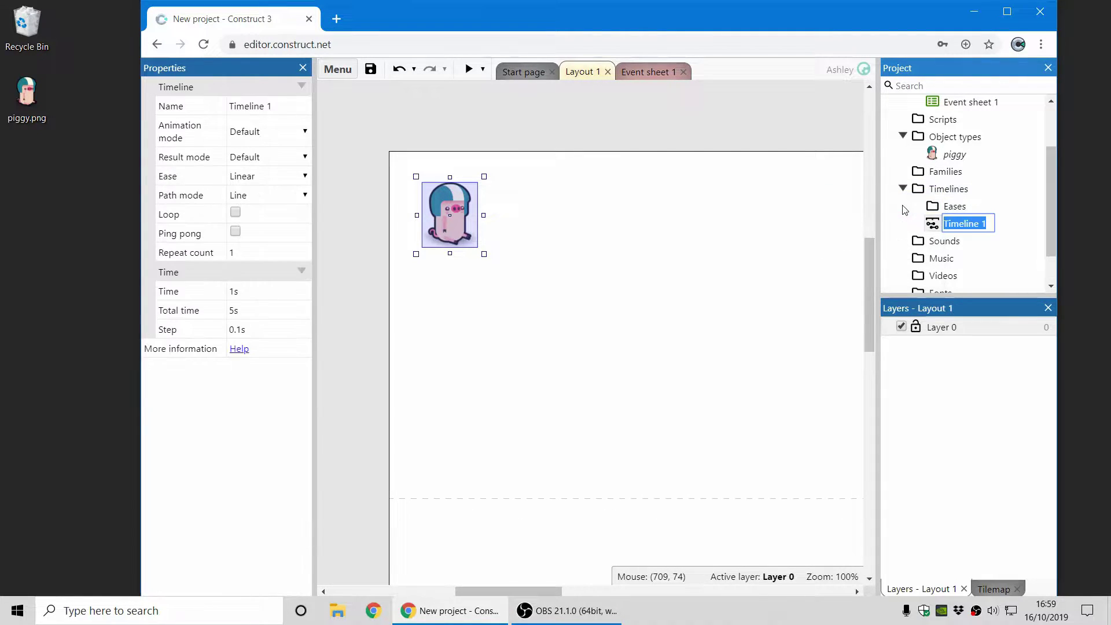
{"action": "type", "text": "My "}
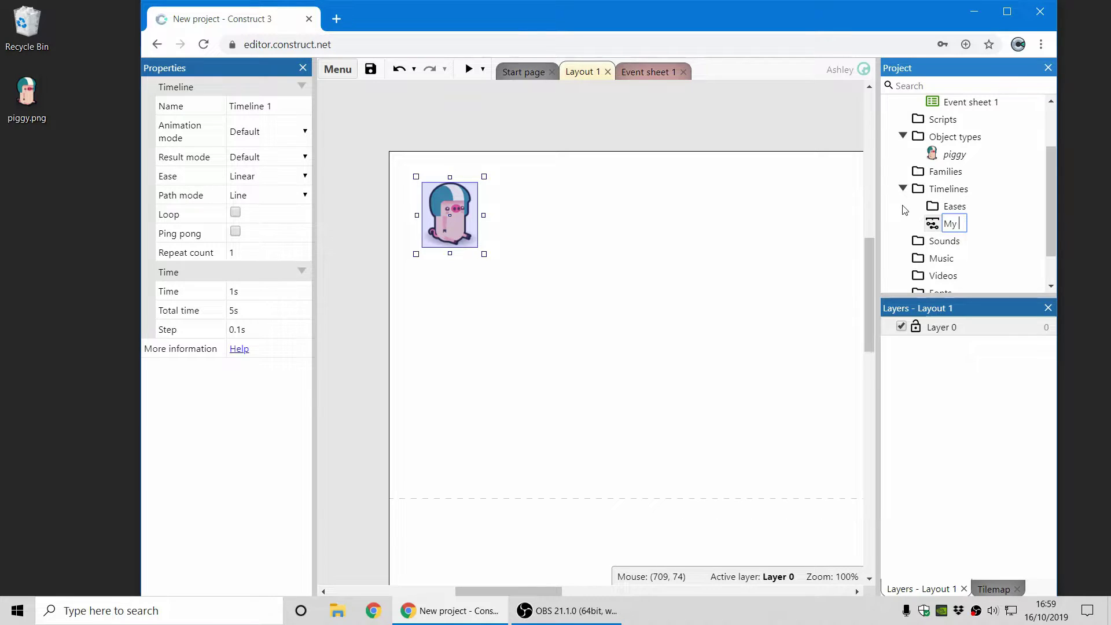
{"action": "type", "text": "timeline"}
{"action": "key", "text": "Return"}
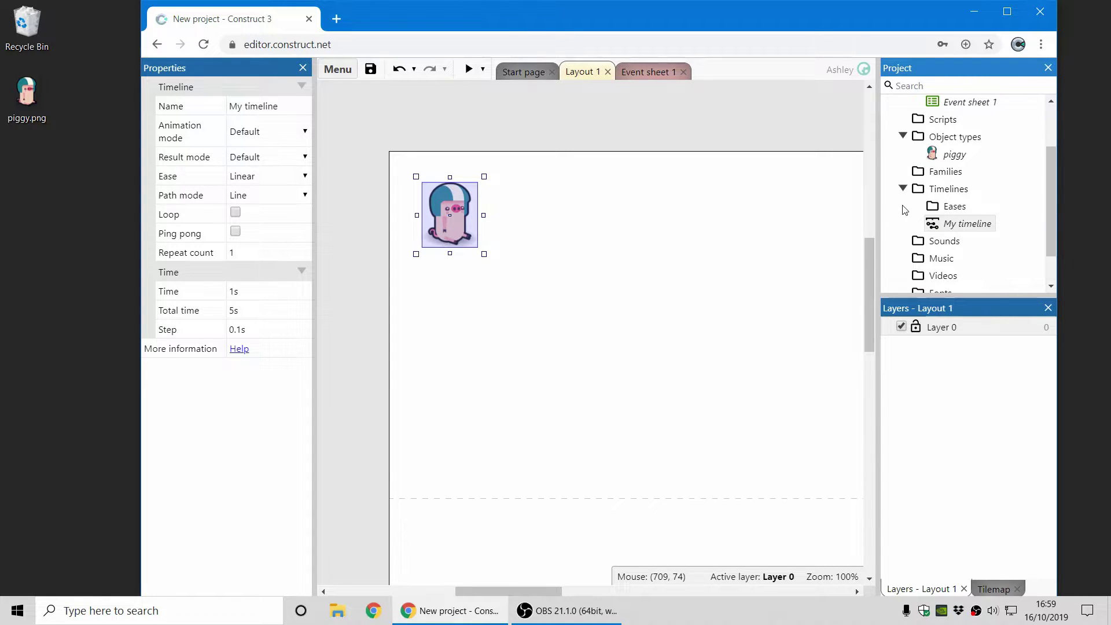
Step: Open My timeline in an editor docked along the bottom, resized to enlarge the layout view
{"action": "double_click", "coordinate": [959, 228]}
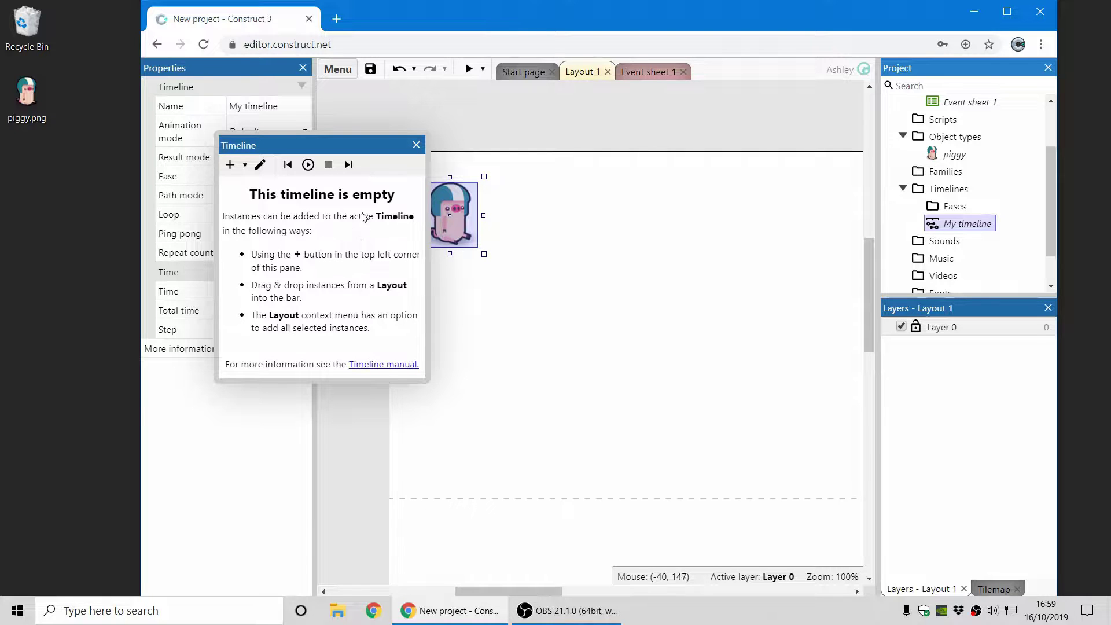
{"action": "left_click_drag", "start_coordinate": [325, 144], "coordinate": [642, 571]}
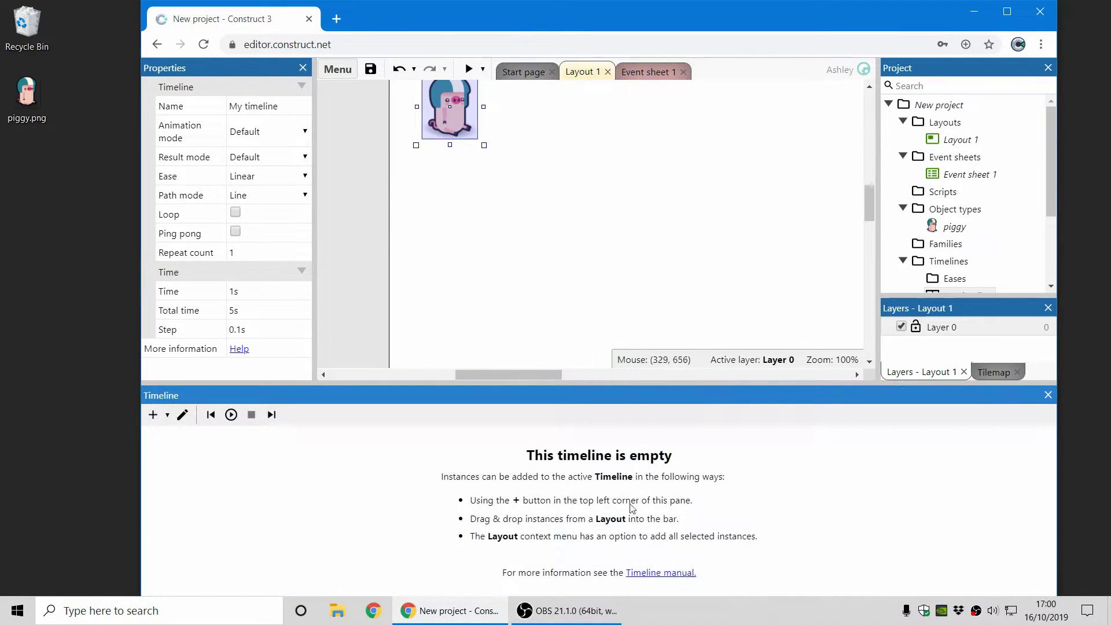
{"action": "left_click_drag", "start_coordinate": [642, 407], "coordinate": [642, 430]}
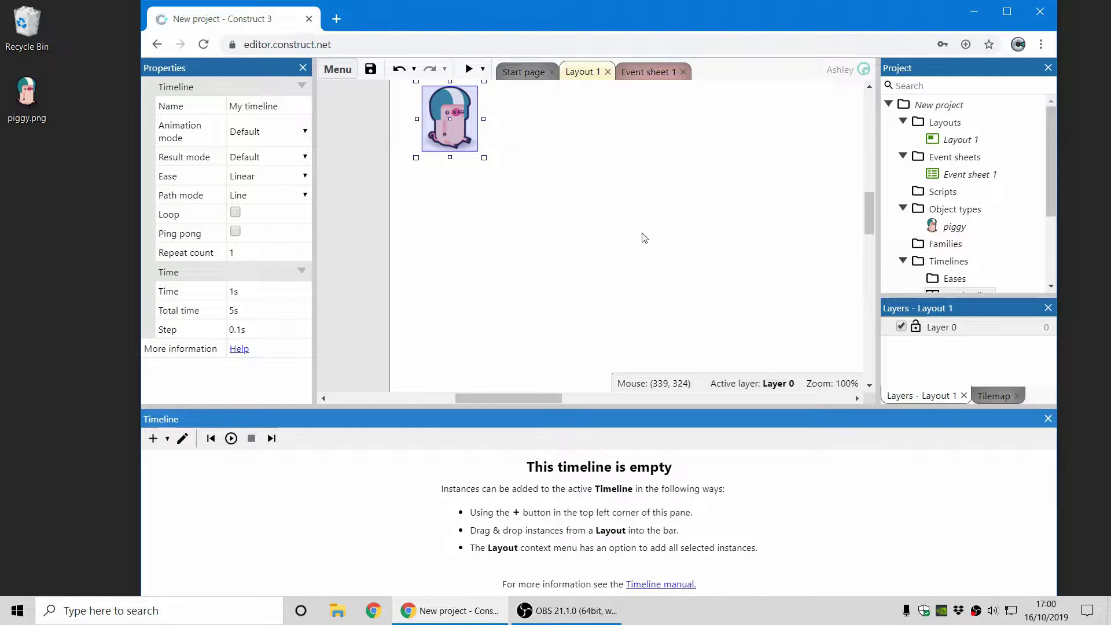
{"action": "left_click", "coordinate": [641, 248]}
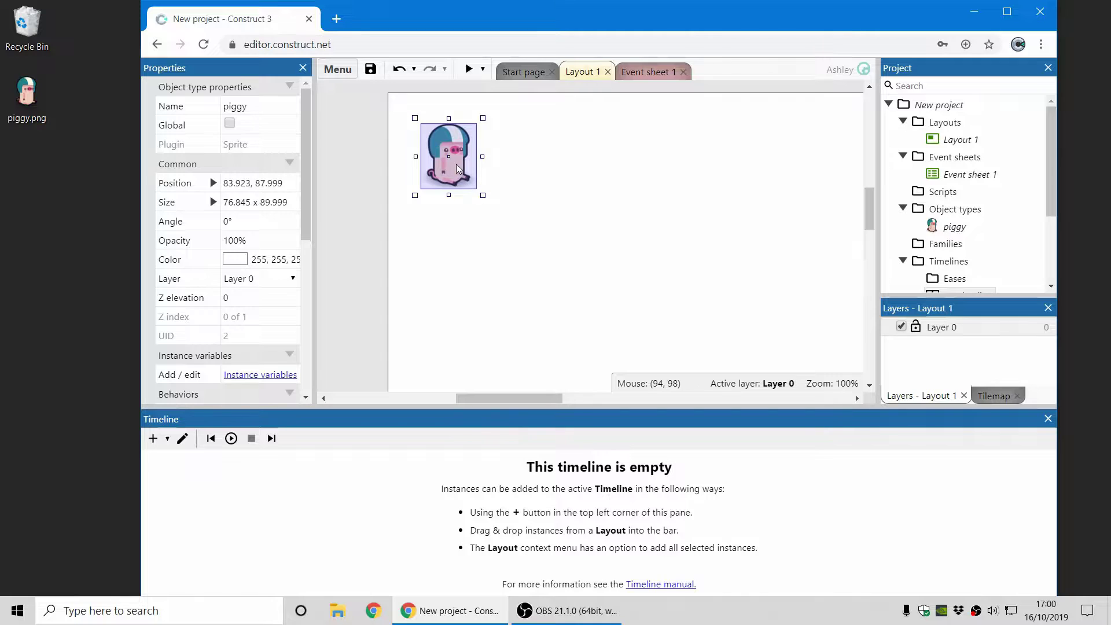
Step: Add the piggy sprite to My timeline and inspect its master, X and Y tracks
{"action": "left_click_drag", "start_coordinate": [454, 164], "coordinate": [374, 515]}
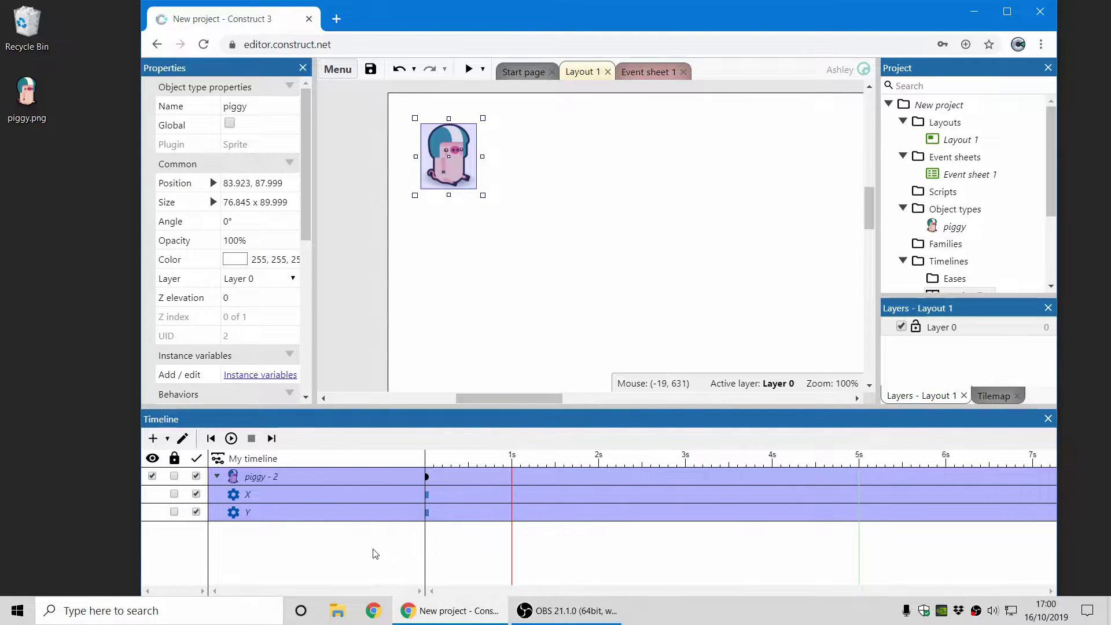
{"action": "left_click", "coordinate": [314, 494]}
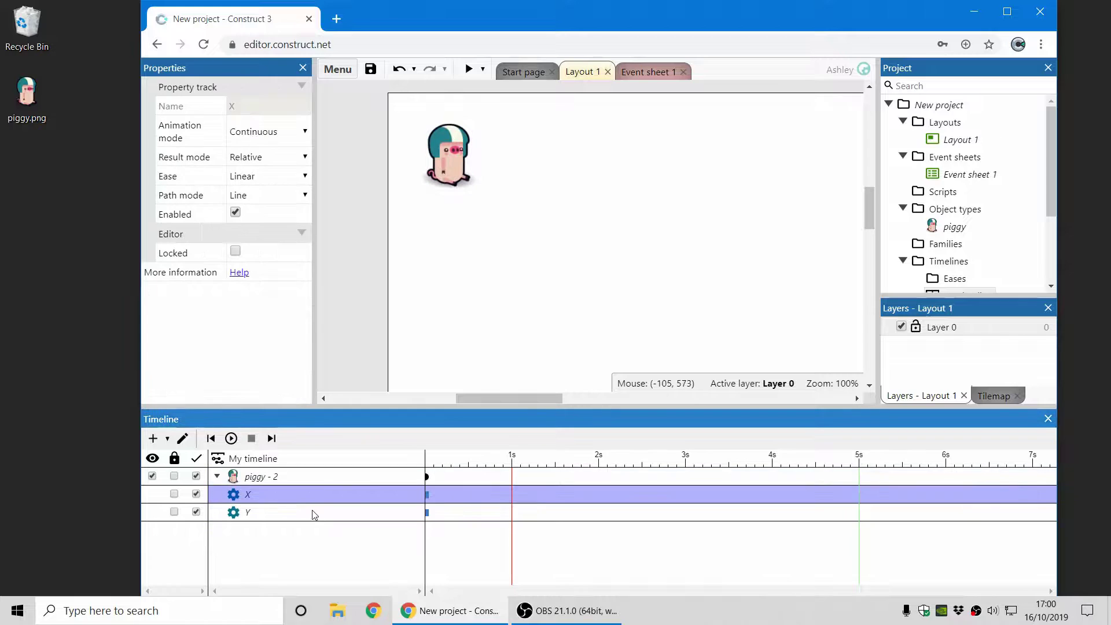
{"action": "left_click", "coordinate": [313, 514]}
{"action": "left_click", "coordinate": [311, 493]}
{"action": "left_click", "coordinate": [312, 482]}
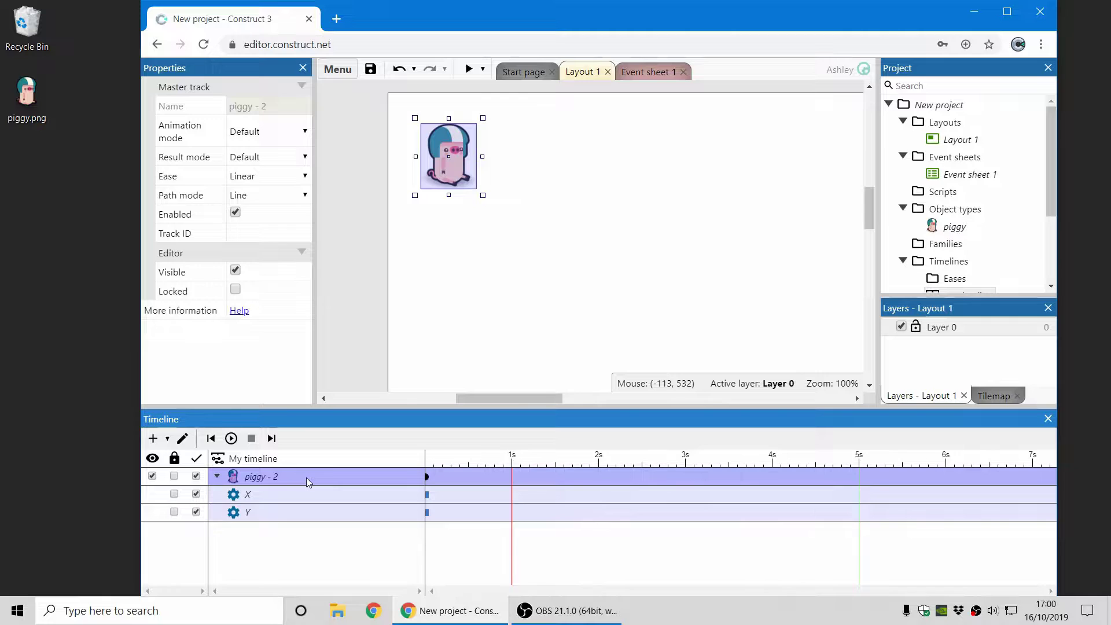
{"action": "left_click", "coordinate": [310, 496]}
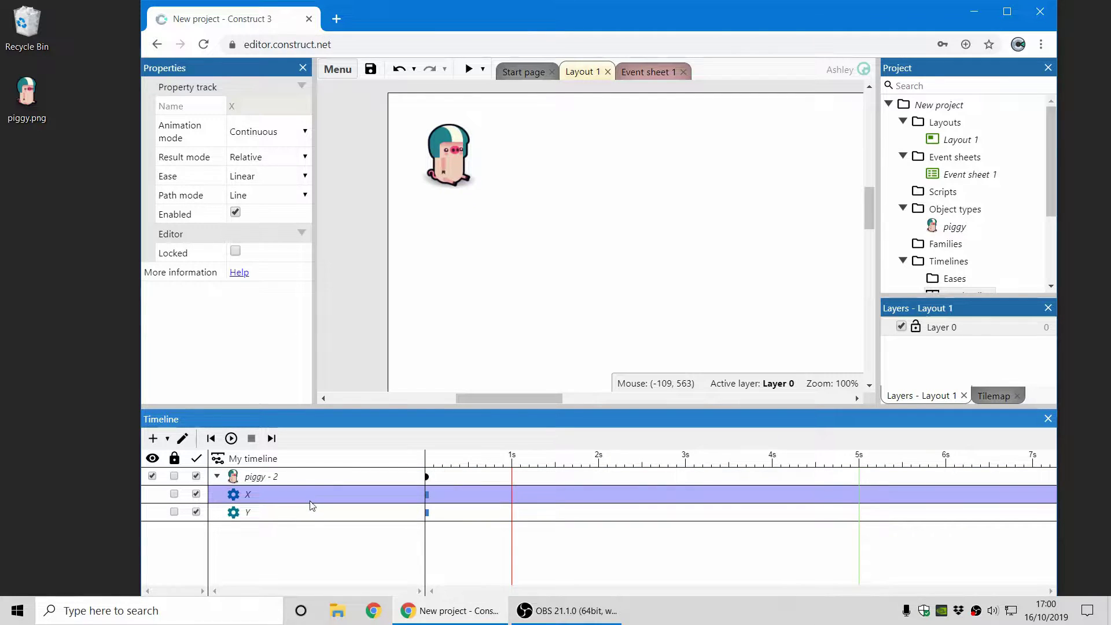
Step: Inspect the master track and X track keyframes at 0s
{"action": "left_click", "coordinate": [404, 478]}
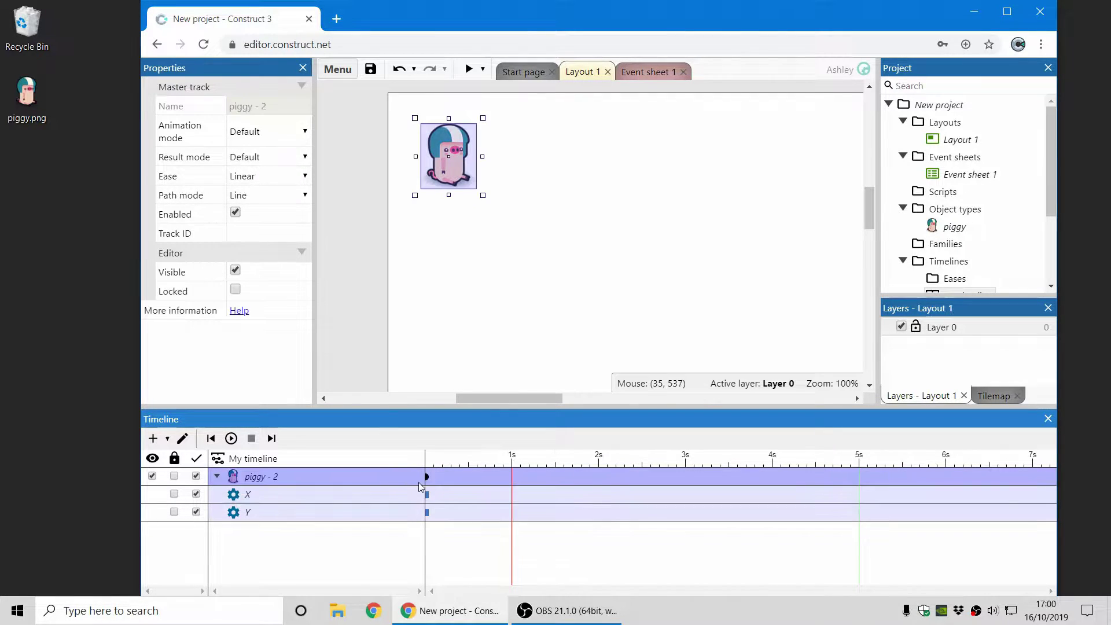
{"action": "left_click", "coordinate": [428, 478]}
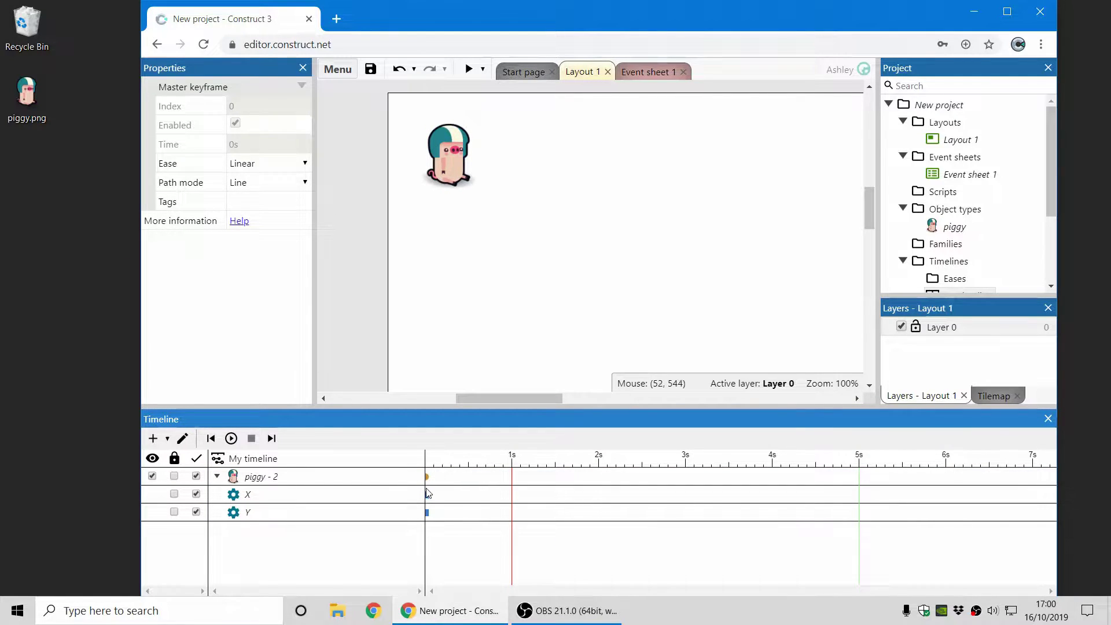
{"action": "left_click", "coordinate": [406, 497]}
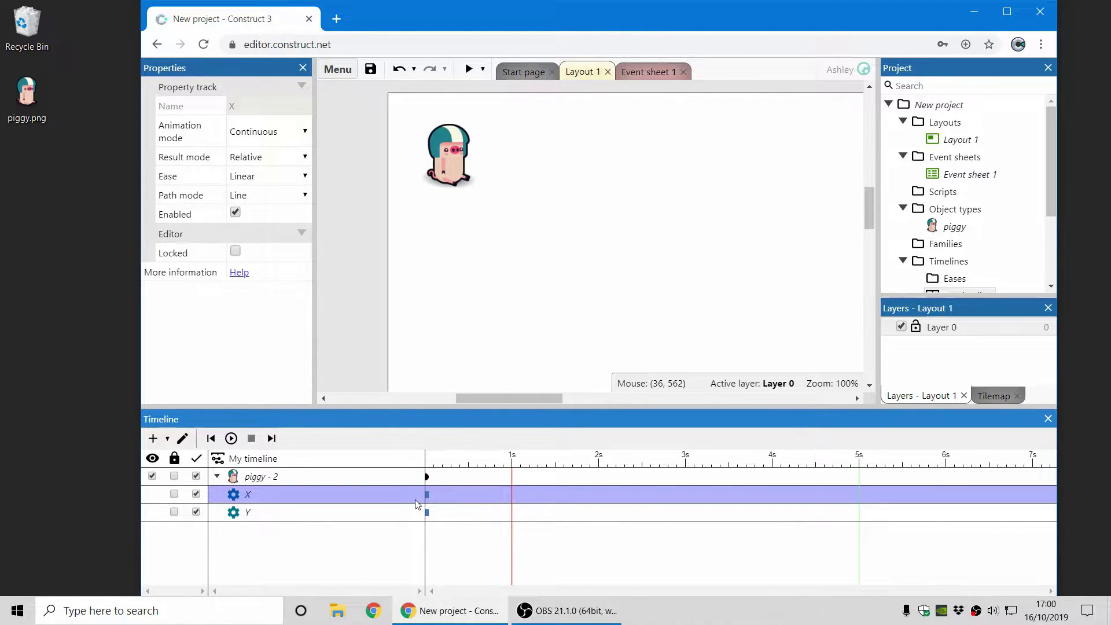
{"action": "left_click", "coordinate": [427, 496]}
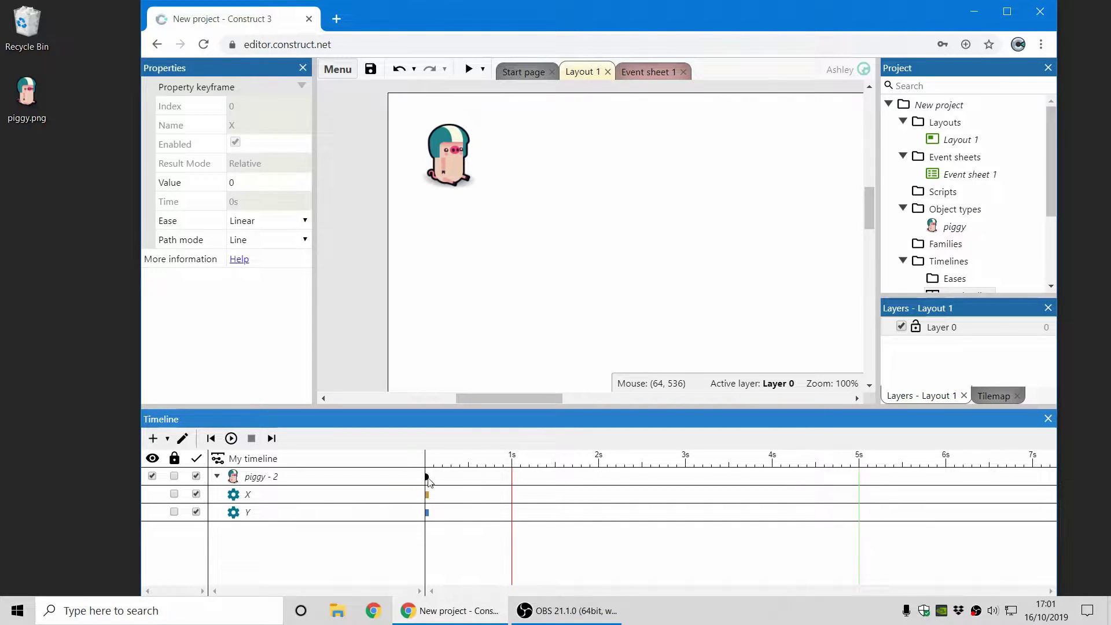
{"action": "left_click", "coordinate": [428, 478]}
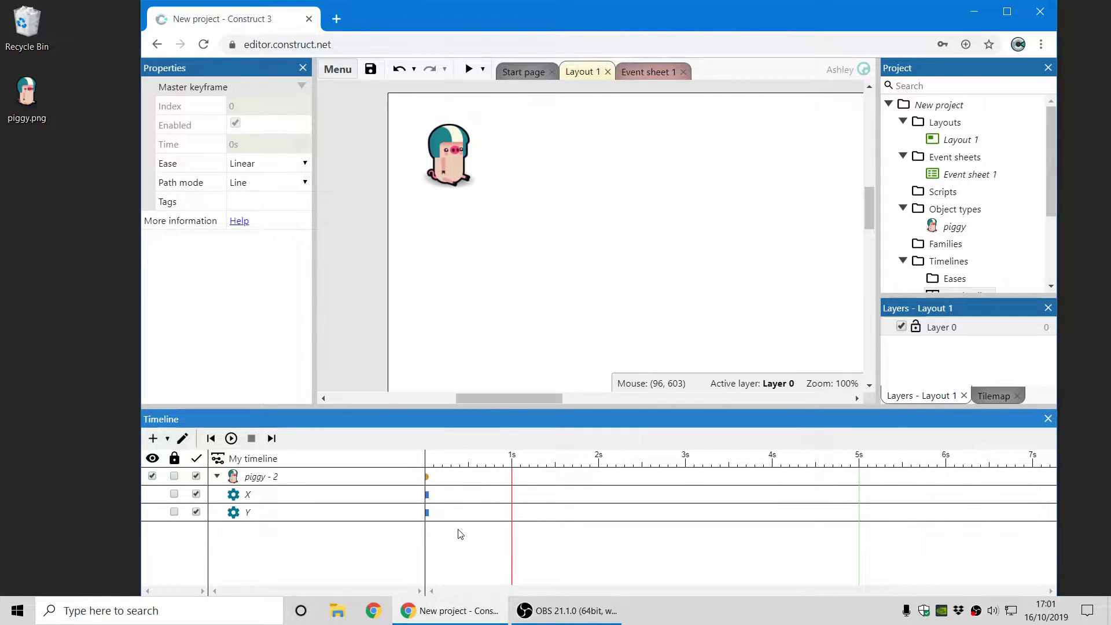
{"action": "left_click", "coordinate": [379, 496]}
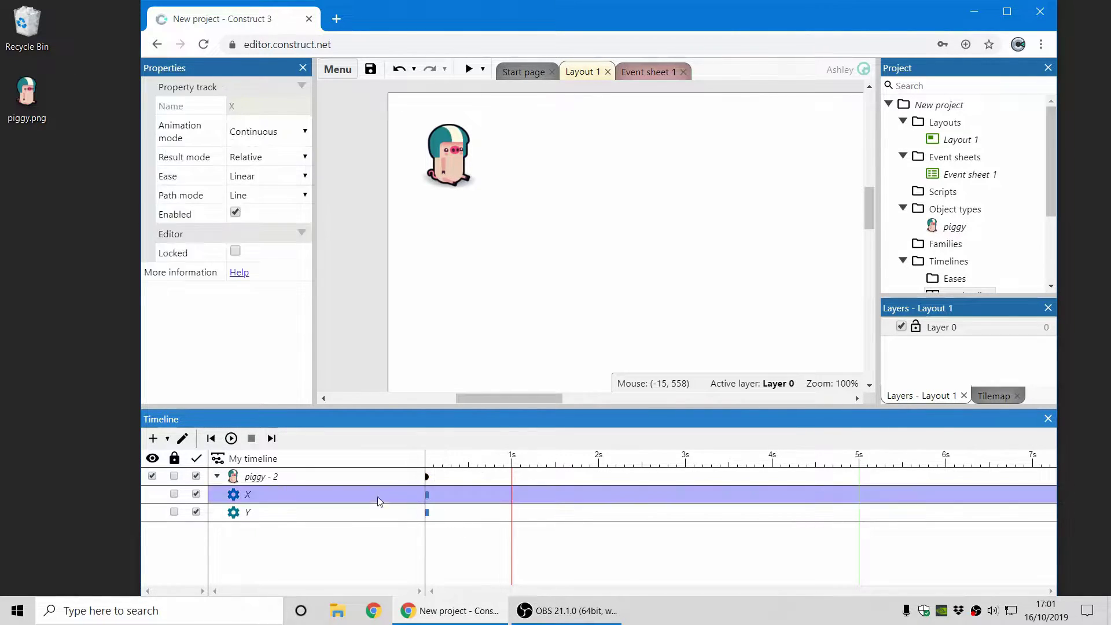
{"action": "left_click", "coordinate": [429, 496]}
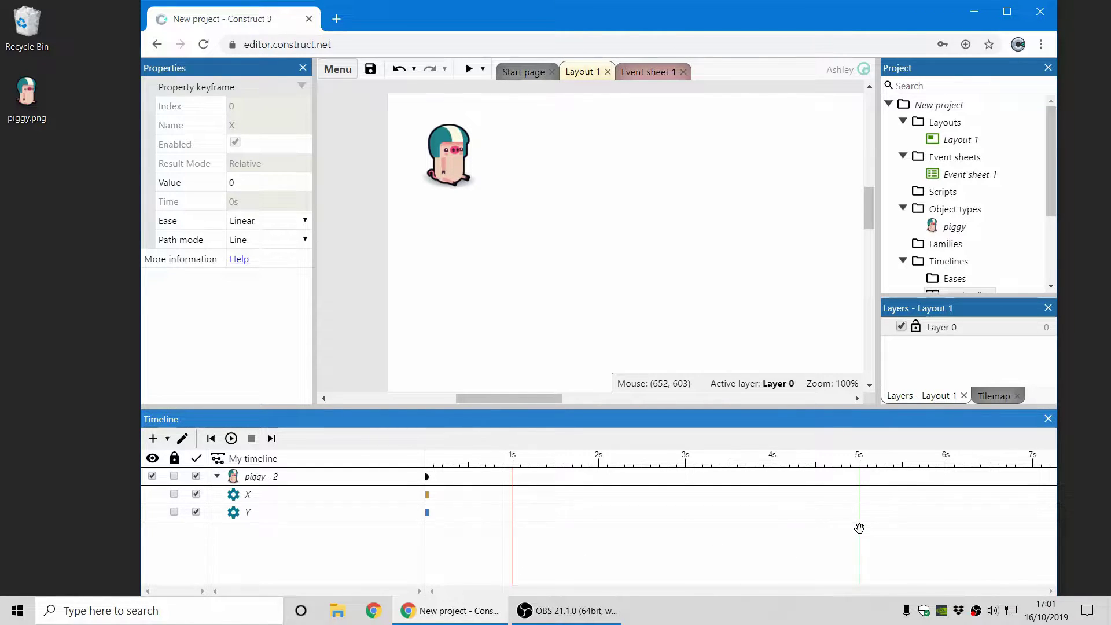
{"action": "left_click", "coordinate": [320, 466]}
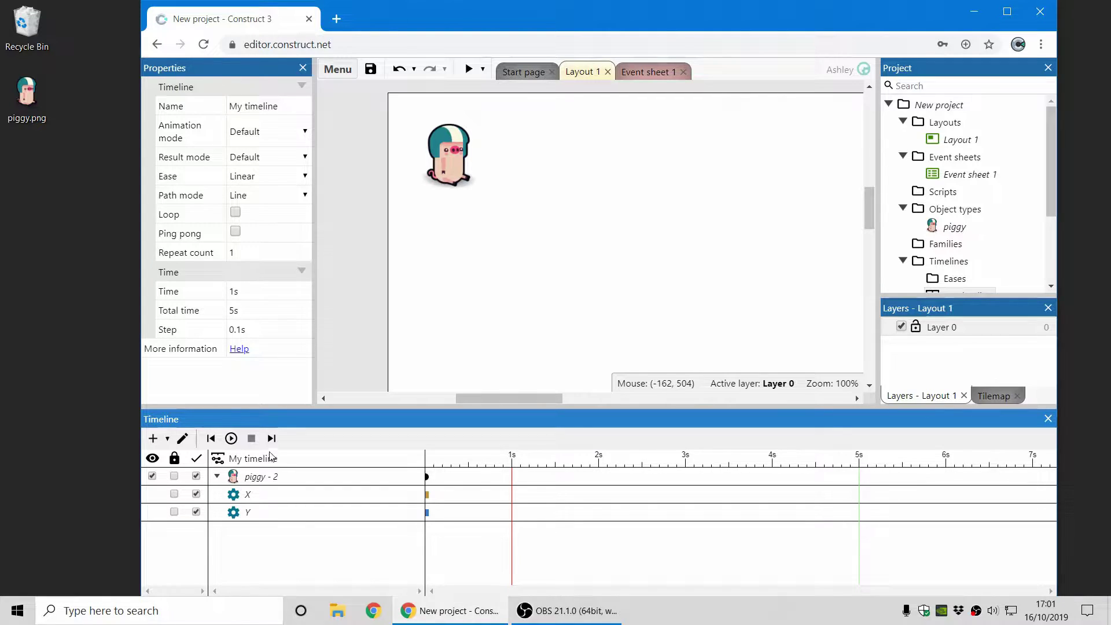
{"action": "left_click", "coordinate": [248, 311]}
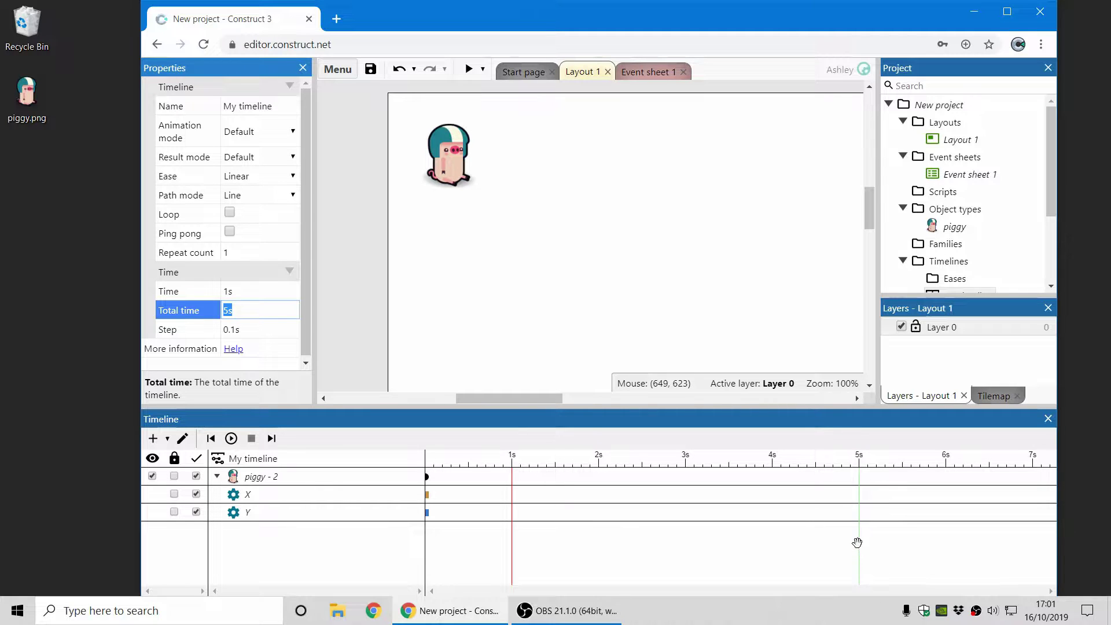
{"action": "type", "text": "4.7"}
{"action": "key", "text": "Return"}
{"action": "mouse_move", "coordinate": [820, 538]}
{"action": "left_mouse_down"}
{"action": "mouse_move", "coordinate": [783, 536]}
{"action": "mouse_move", "coordinate": [861, 547]}
{"action": "left_mouse_up"}
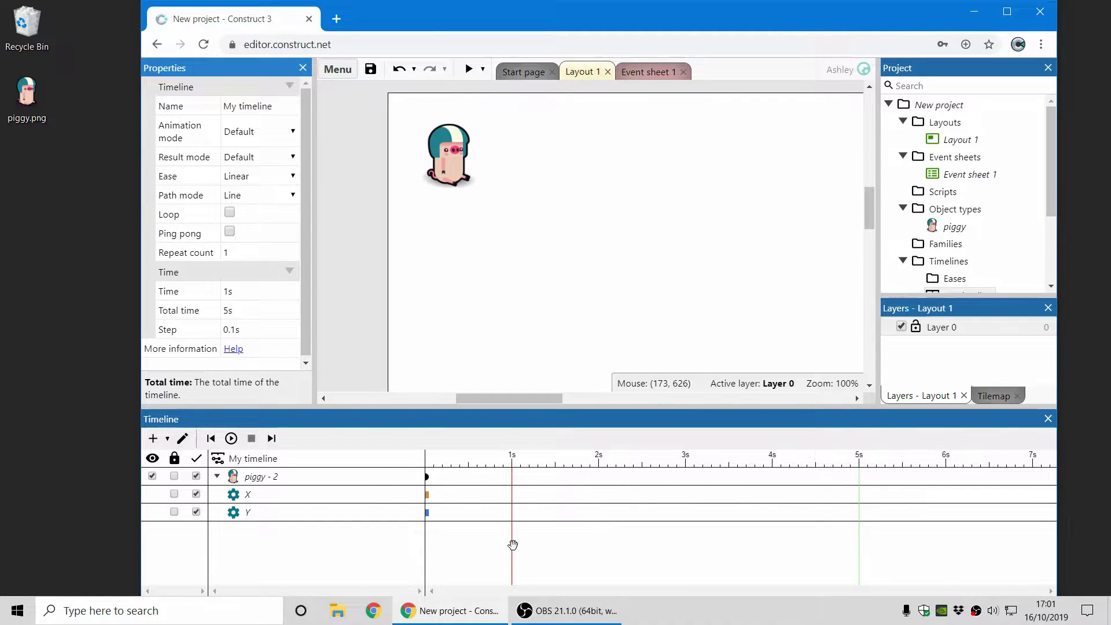
{"action": "left_click_drag", "start_coordinate": [513, 545], "coordinate": [598, 546]}
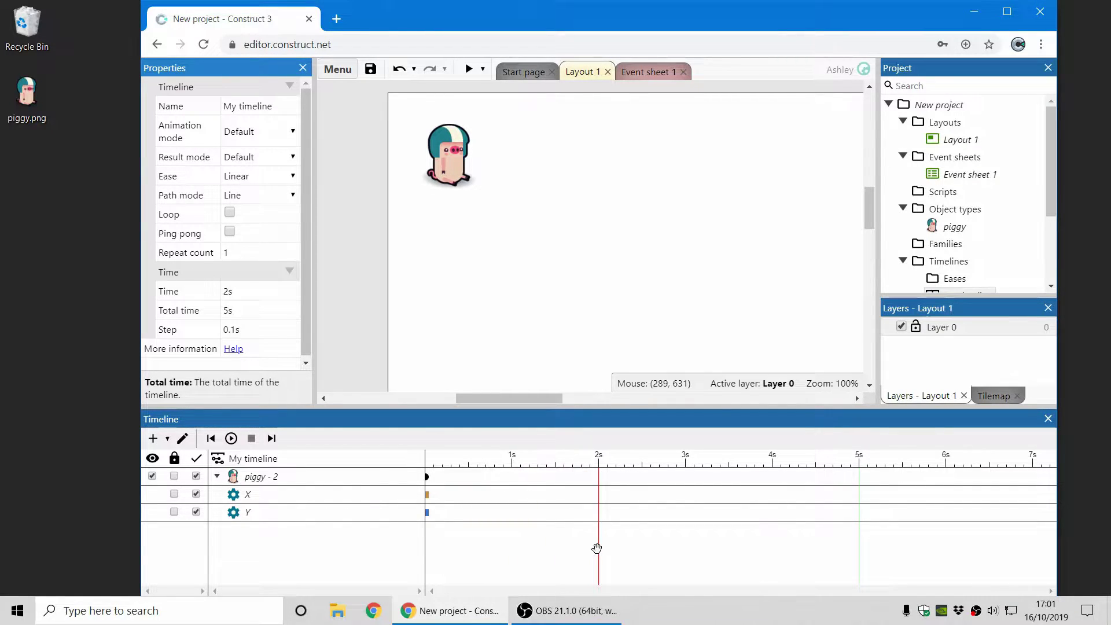
{"action": "left_click", "coordinate": [513, 467]}
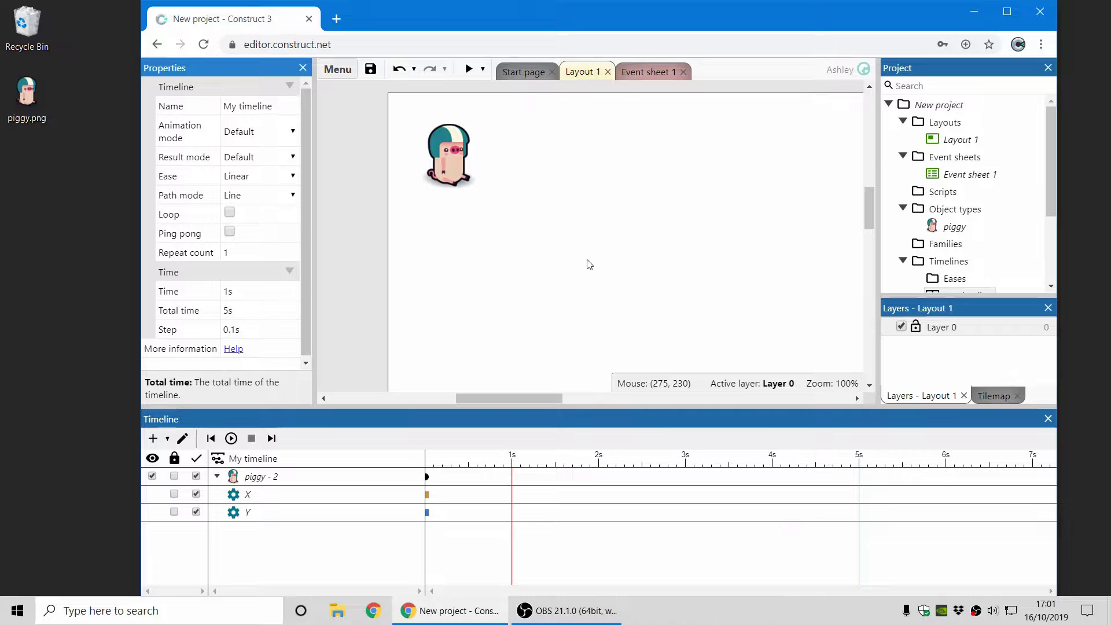
{"action": "left_click", "coordinate": [454, 175]}
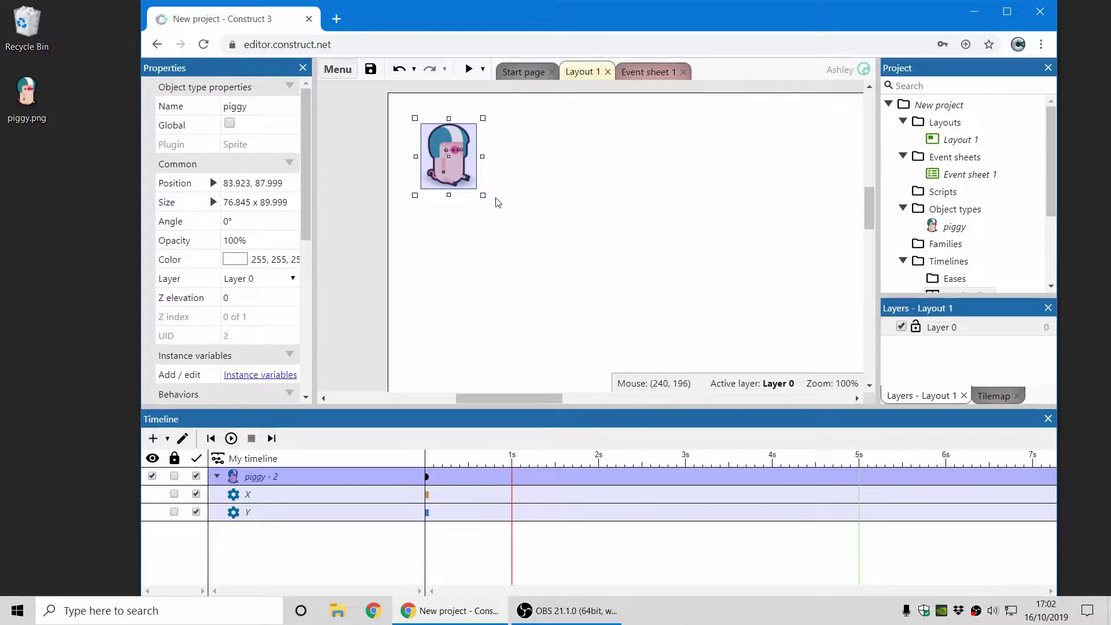
Step: Return the piggy to its top-left start at 85, 78 and enable timeline editing mode
{"action": "left_click_drag", "start_coordinate": [456, 176], "coordinate": [753, 232]}
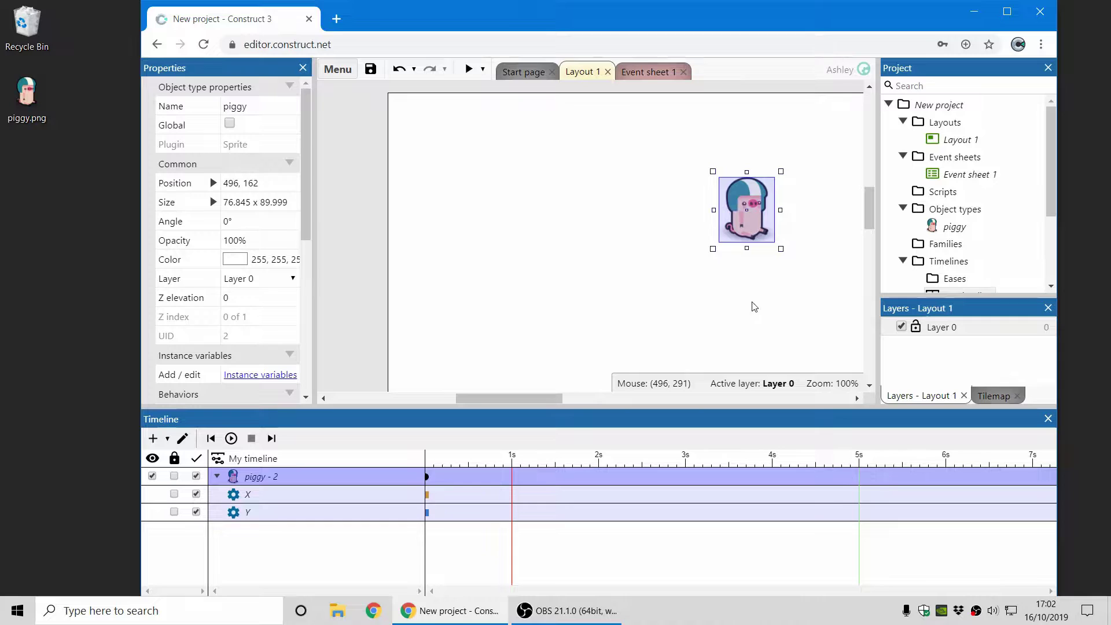
{"action": "left_click_drag", "start_coordinate": [754, 231], "coordinate": [461, 184]}
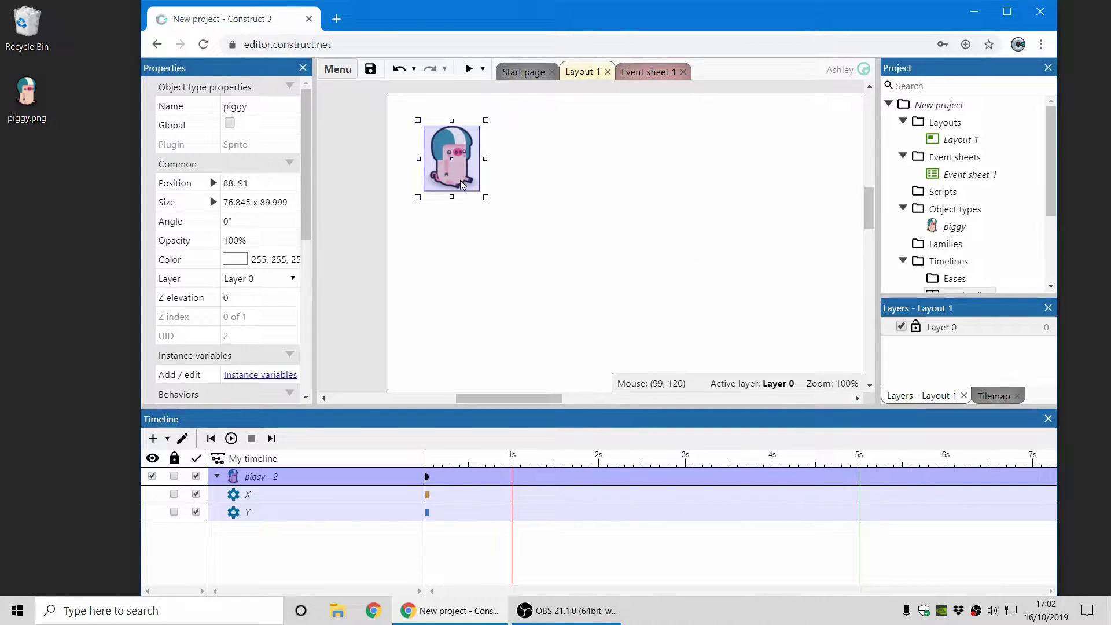
{"action": "left_click_drag", "start_coordinate": [460, 179], "coordinate": [458, 172]}
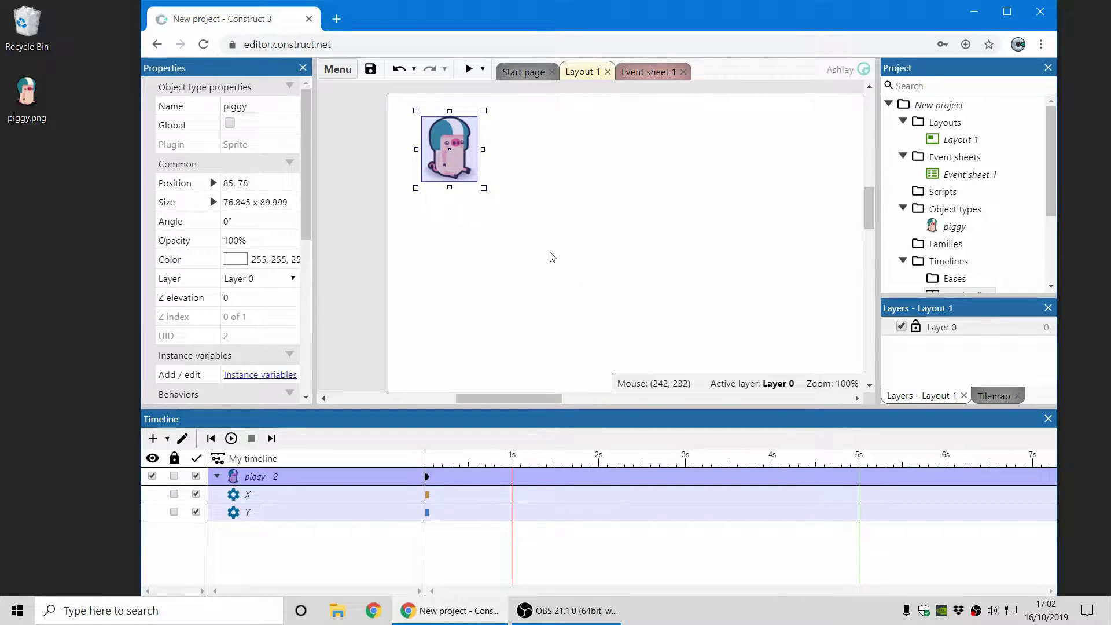
{"action": "left_click", "coordinate": [183, 439]}
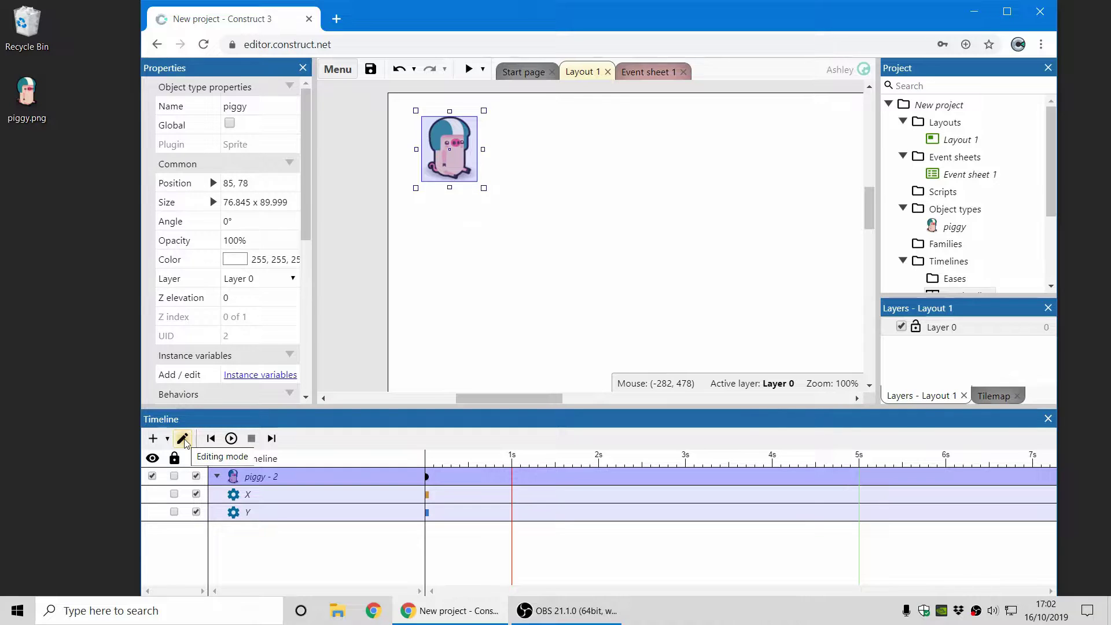
{"action": "left_click", "coordinate": [183, 439]}
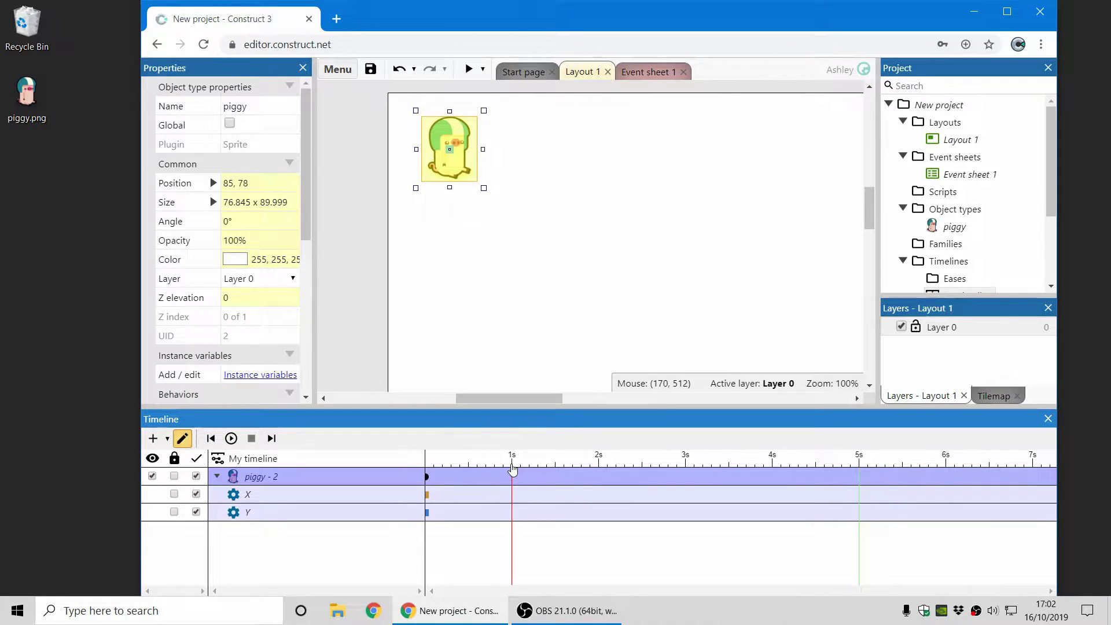
Step: At 1s, move the piggy right to 572, 129, set X and Y keyframes, and play the timeline
{"action": "mouse_move", "coordinate": [513, 468]}
{"action": "left_mouse_down"}
{"action": "mouse_move", "coordinate": [493, 466]}
{"action": "mouse_move", "coordinate": [568, 470]}
{"action": "mouse_move", "coordinate": [514, 461]}
{"action": "left_mouse_up"}
{"action": "left_click_drag", "start_coordinate": [456, 162], "coordinate": [807, 199]}
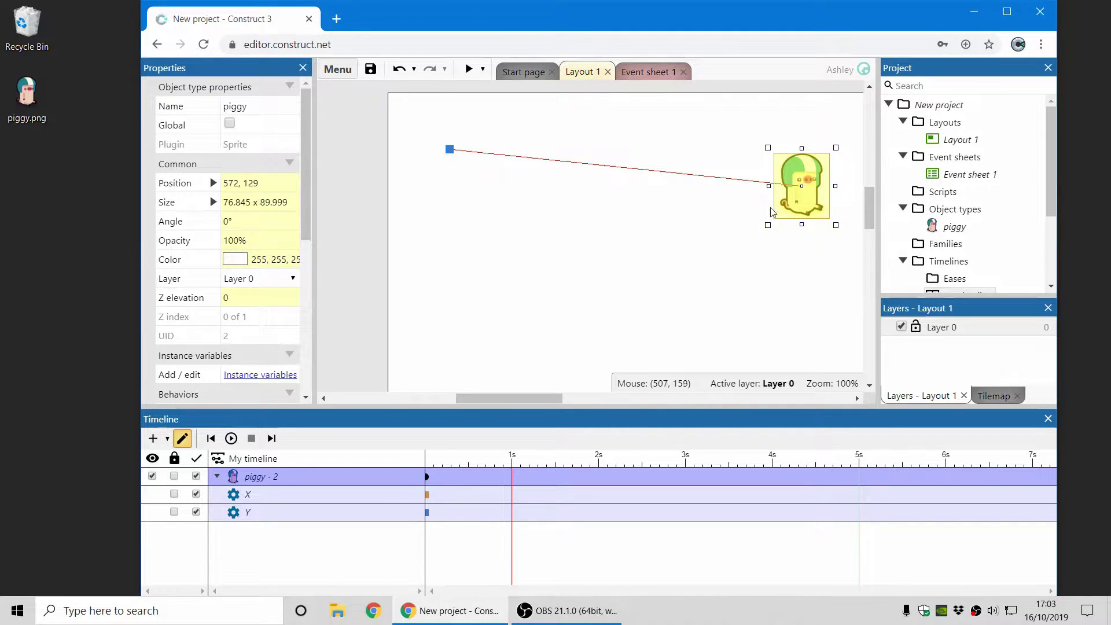
{"action": "right_click", "coordinate": [793, 215]}
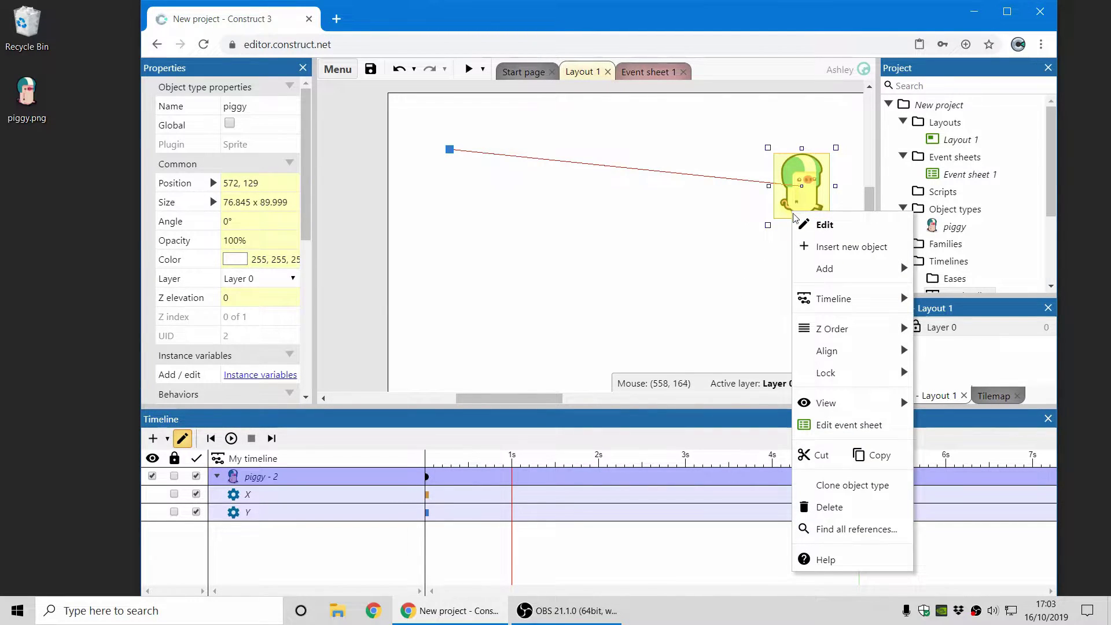
{"action": "mouse_move", "coordinate": [850, 308]}
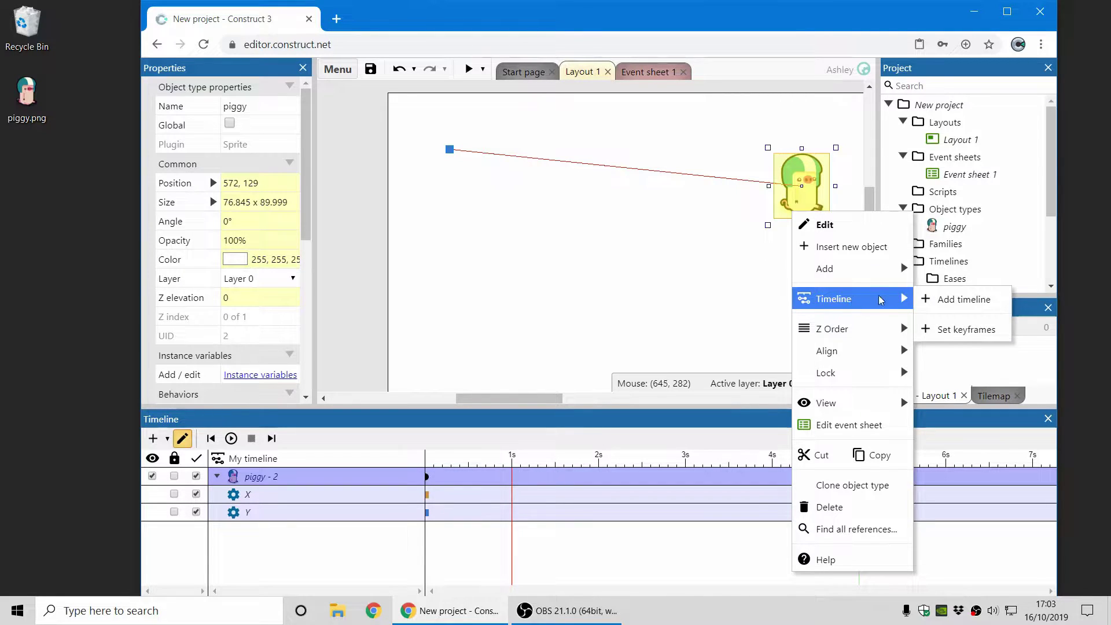
{"action": "left_click", "coordinate": [953, 331]}
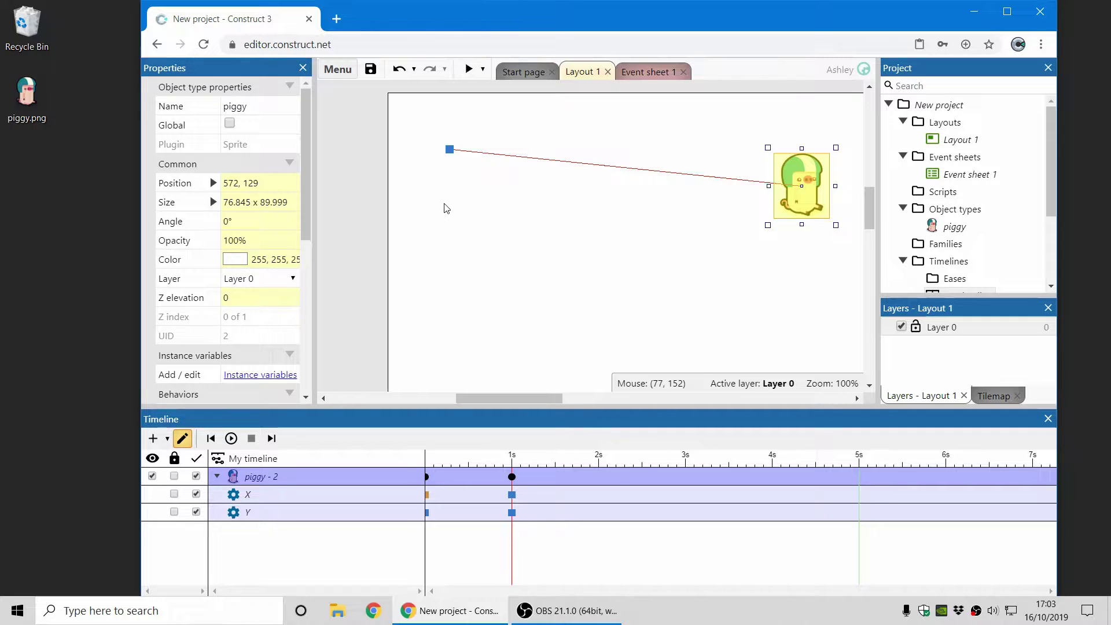
{"action": "left_click", "coordinate": [230, 438]}
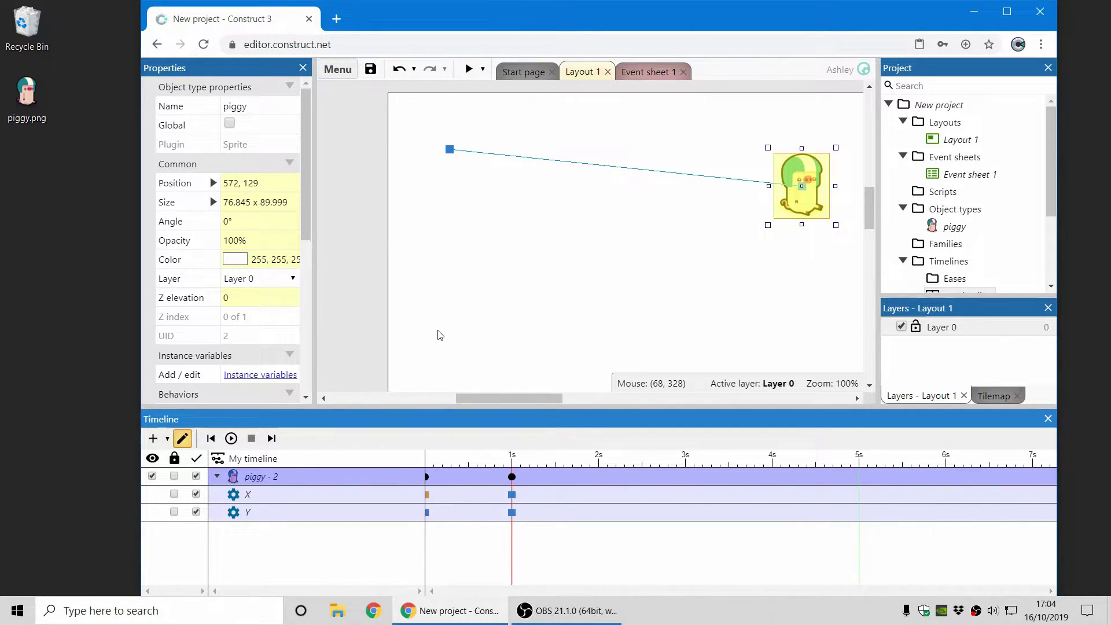
Step: Scrub the playhead between 0.6s and 4s to check the piggy's one-second path
{"action": "left_click", "coordinate": [599, 466]}
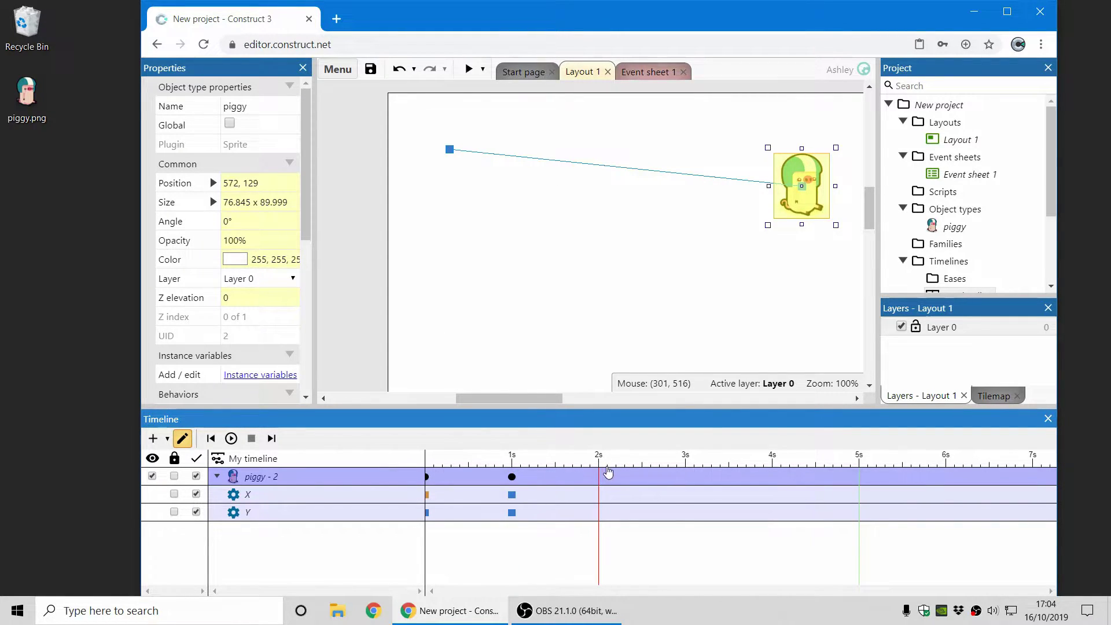
{"action": "left_click", "coordinate": [686, 465]}
{"action": "left_click", "coordinate": [772, 466]}
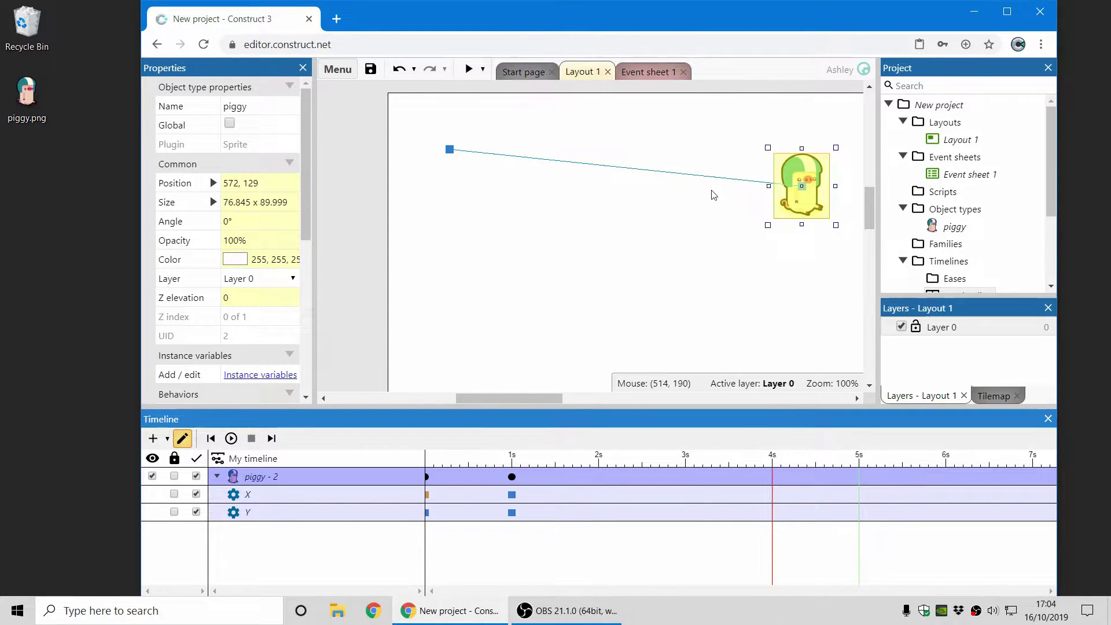
{"action": "left_click", "coordinate": [476, 466]}
{"action": "left_click", "coordinate": [493, 465]}
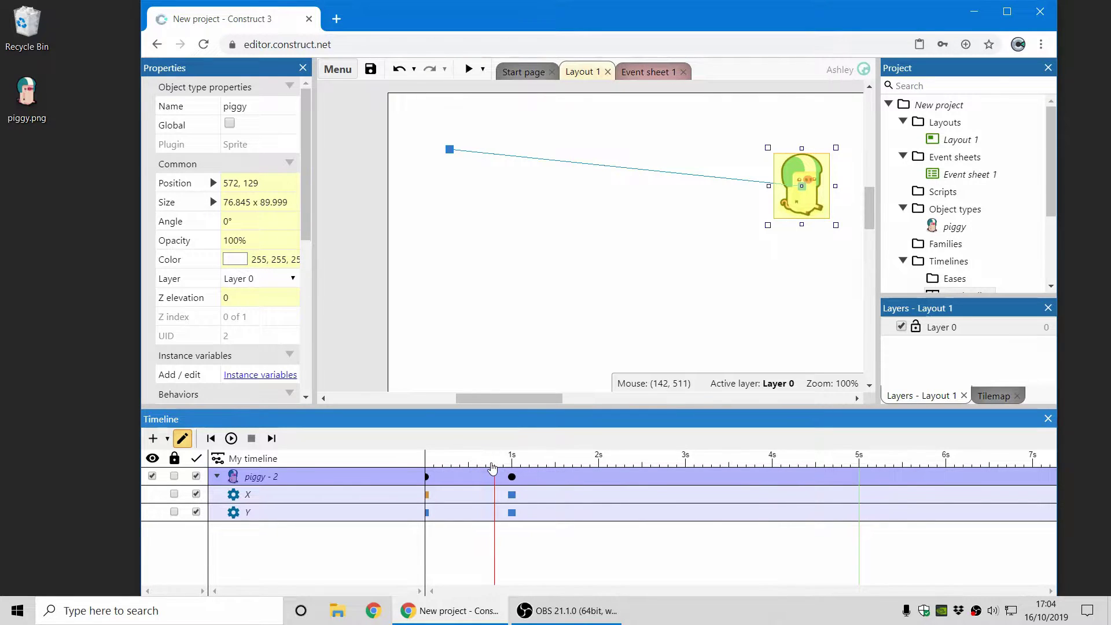
{"action": "left_click", "coordinate": [478, 466]}
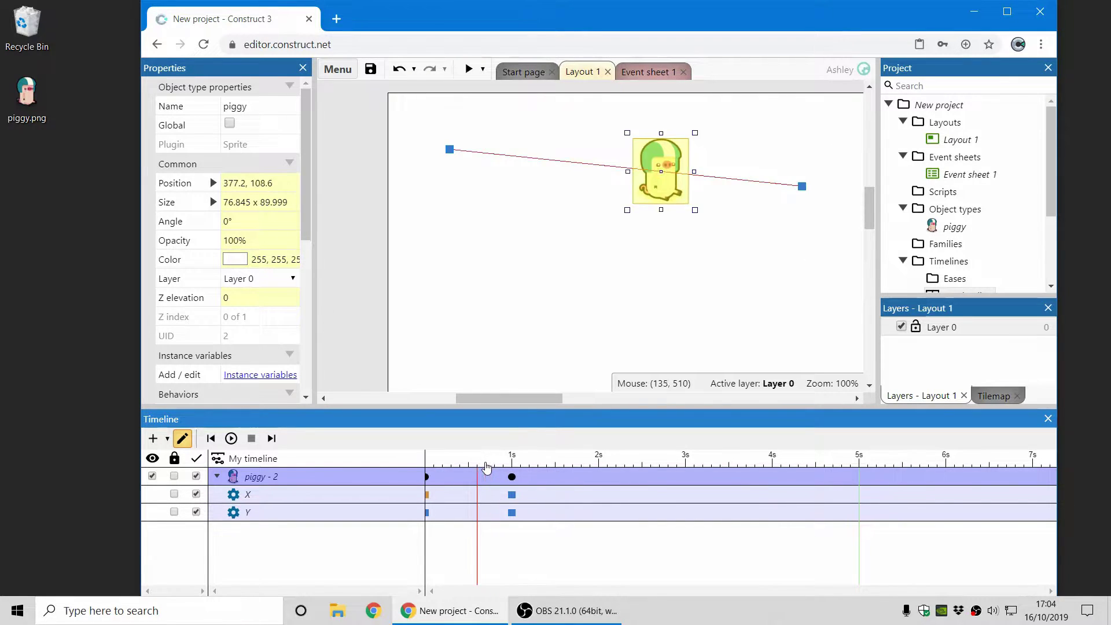
{"action": "left_click_drag", "start_coordinate": [486, 466], "coordinate": [427, 464]}
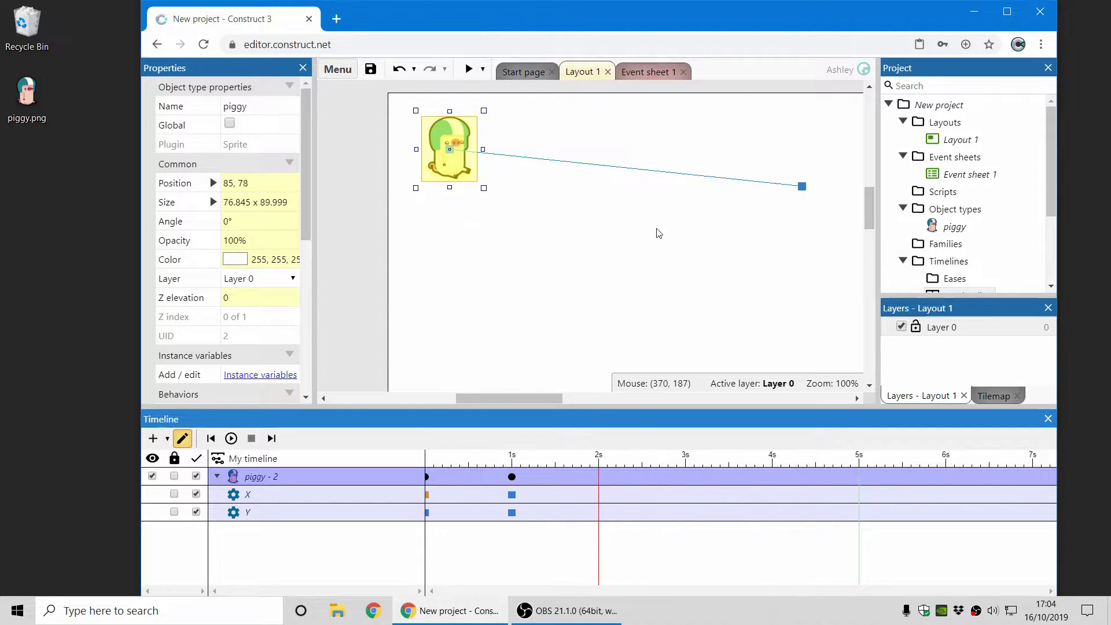
{"action": "scroll", "coordinate": [702, 273], "scroll_direction": "down", "scroll_amount": 2, "text": "ctrl"}
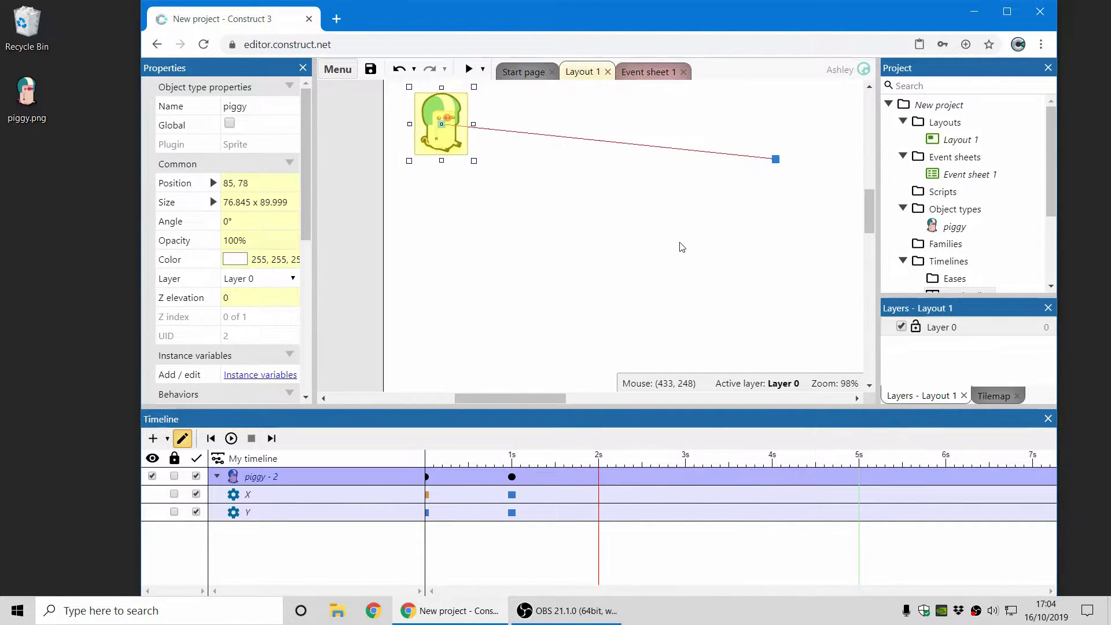
Step: Move the piggy to new spots at 2s, 3s, 4s and 5s, ending at 114, 191, then play
{"action": "scroll", "coordinate": [681, 247], "scroll_direction": "down", "scroll_amount": 5, "text": "ctrl"}
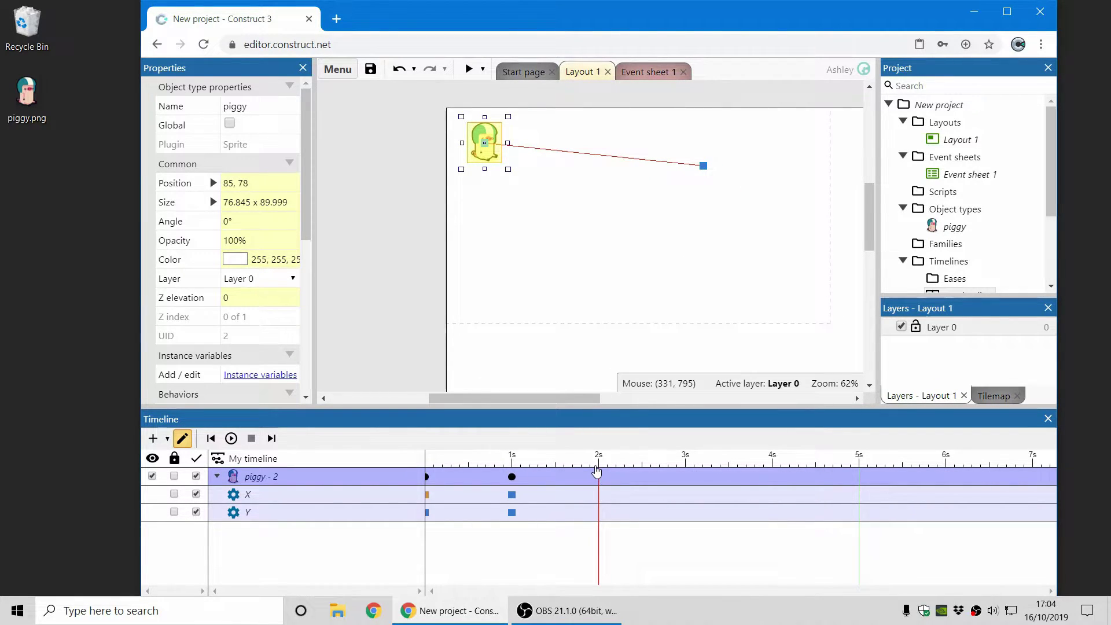
{"action": "left_click_drag", "start_coordinate": [485, 161], "coordinate": [766, 302]}
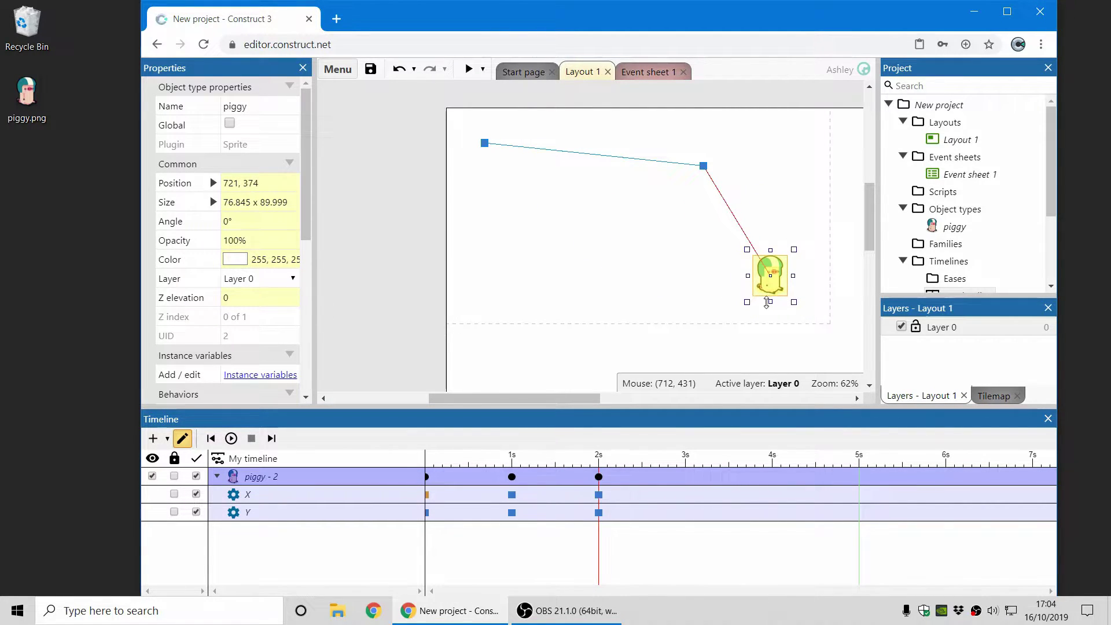
{"action": "left_click", "coordinate": [685, 467]}
{"action": "left_click_drag", "start_coordinate": [779, 290], "coordinate": [513, 309]}
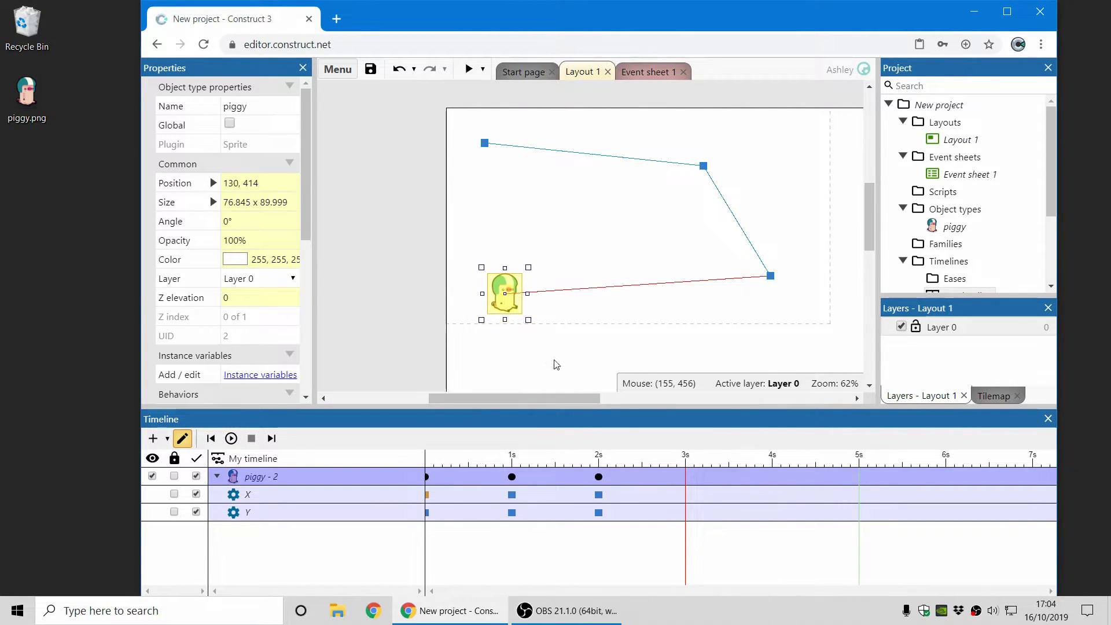
{"action": "left_click", "coordinate": [773, 457]}
{"action": "left_click_drag", "start_coordinate": [503, 306], "coordinate": [675, 235]}
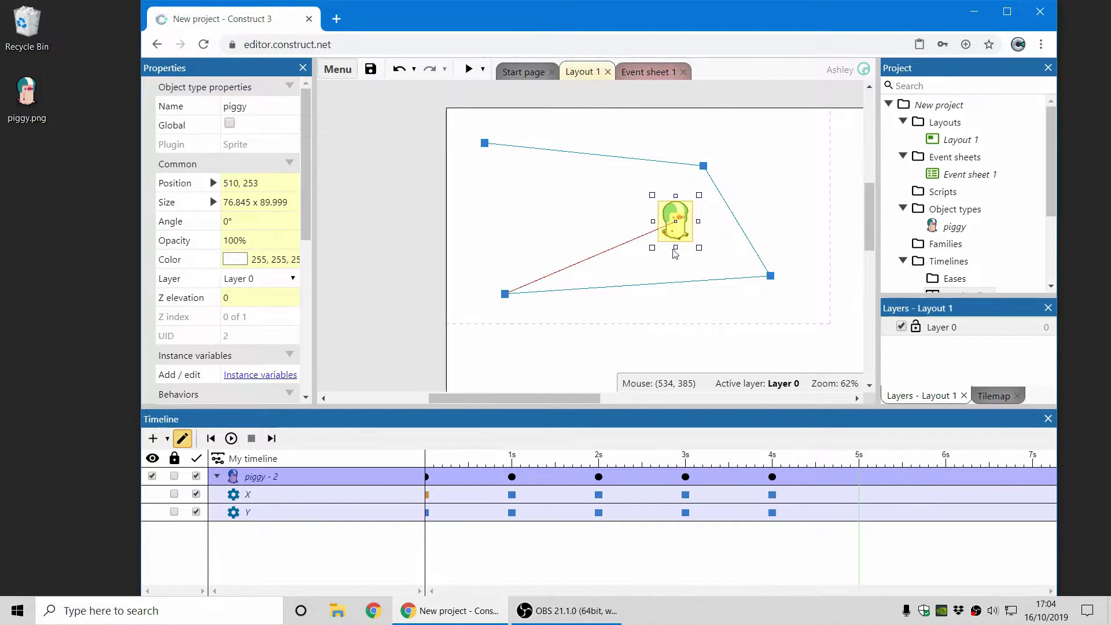
{"action": "left_click_drag", "start_coordinate": [677, 236], "coordinate": [499, 209]}
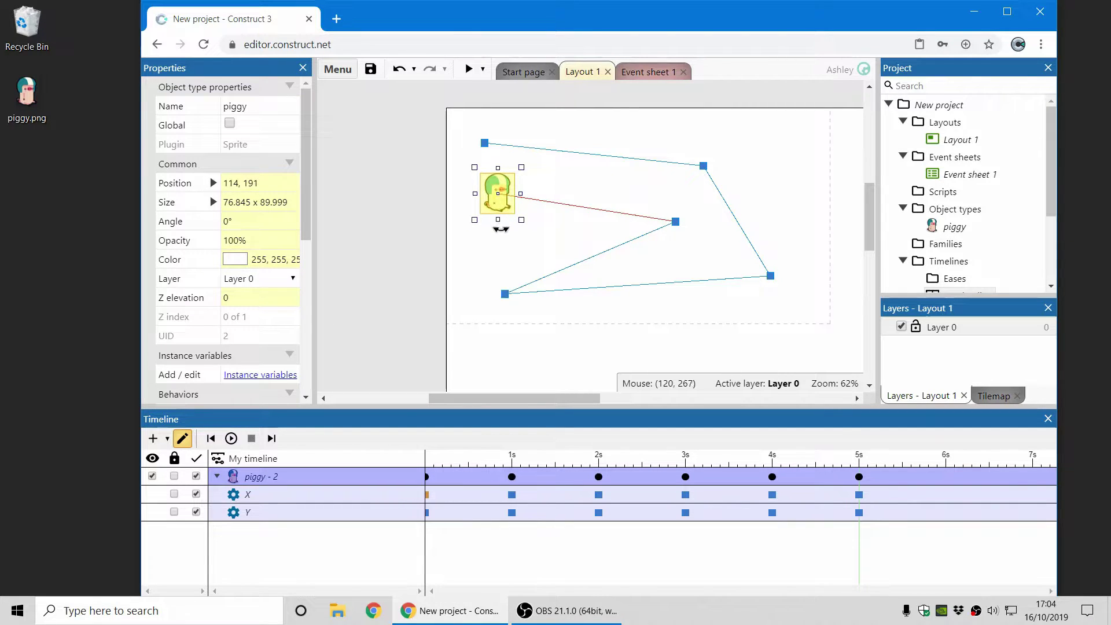
{"action": "left_click", "coordinate": [230, 438]}
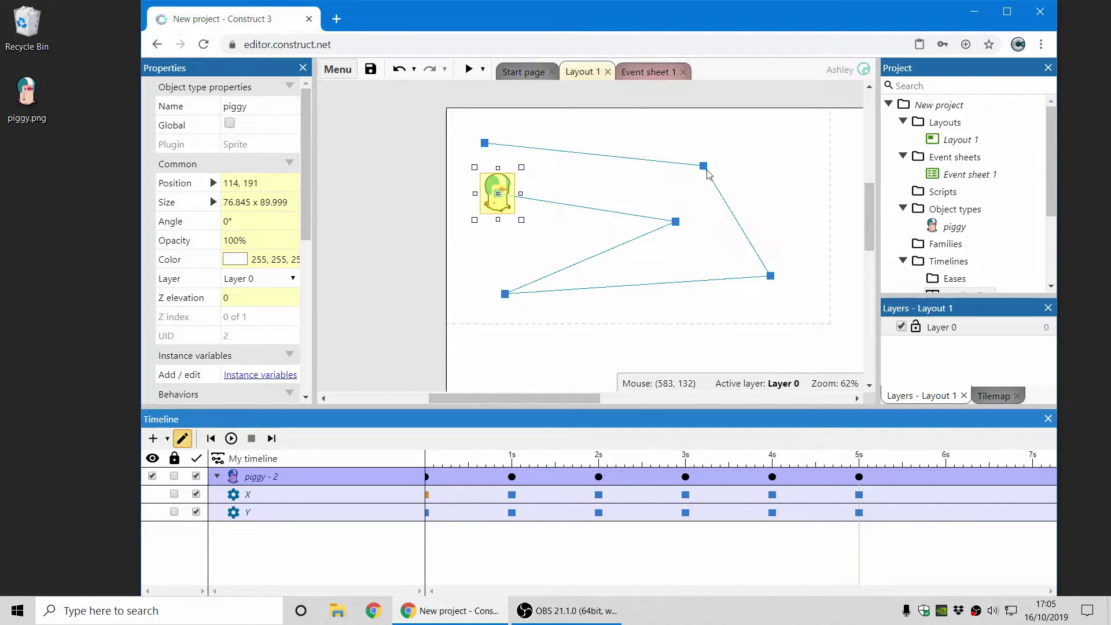
Step: Drag the path's top-right point up and right, lower-right point down, and middle point right
{"action": "left_click_drag", "start_coordinate": [701, 166], "coordinate": [796, 144]}
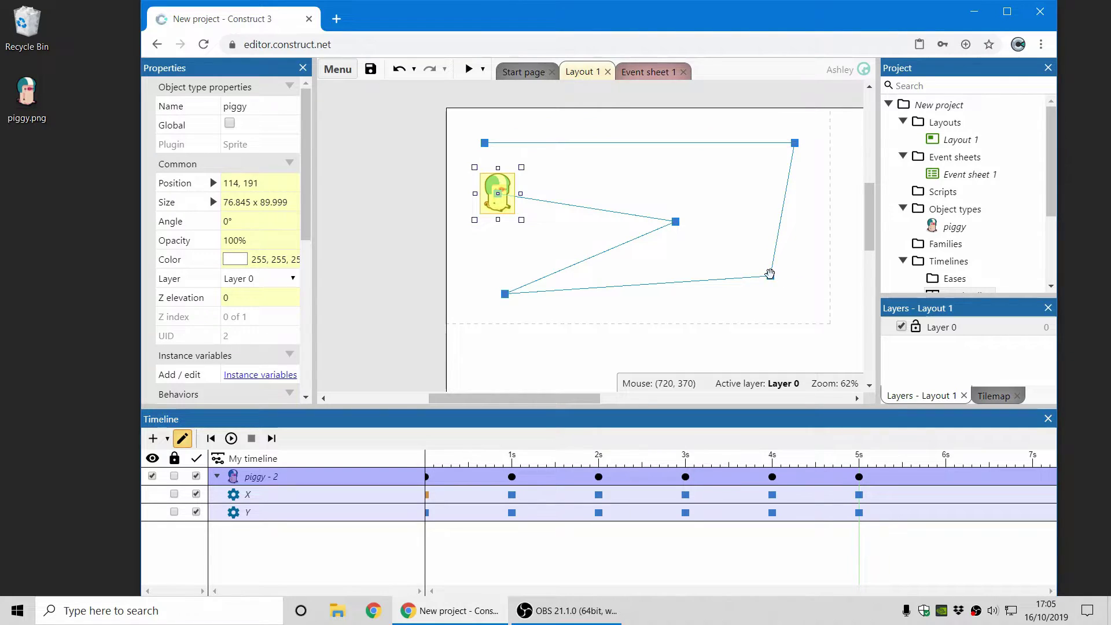
{"action": "left_click_drag", "start_coordinate": [771, 275], "coordinate": [790, 305]}
{"action": "left_click_drag", "start_coordinate": [676, 223], "coordinate": [745, 215]}
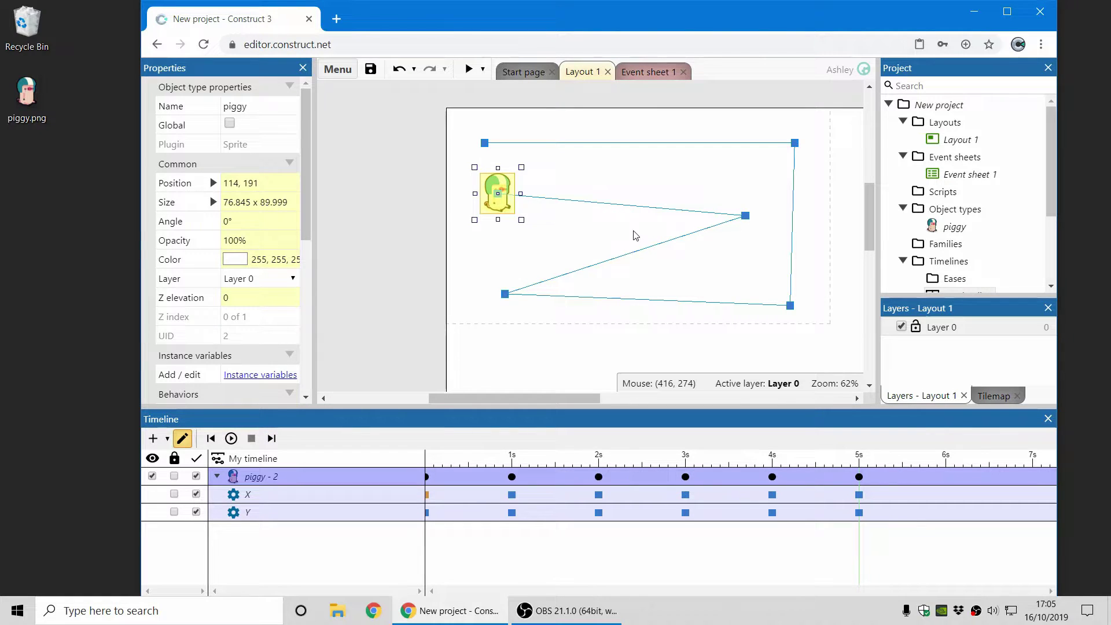
{"action": "left_click", "coordinate": [272, 461]}
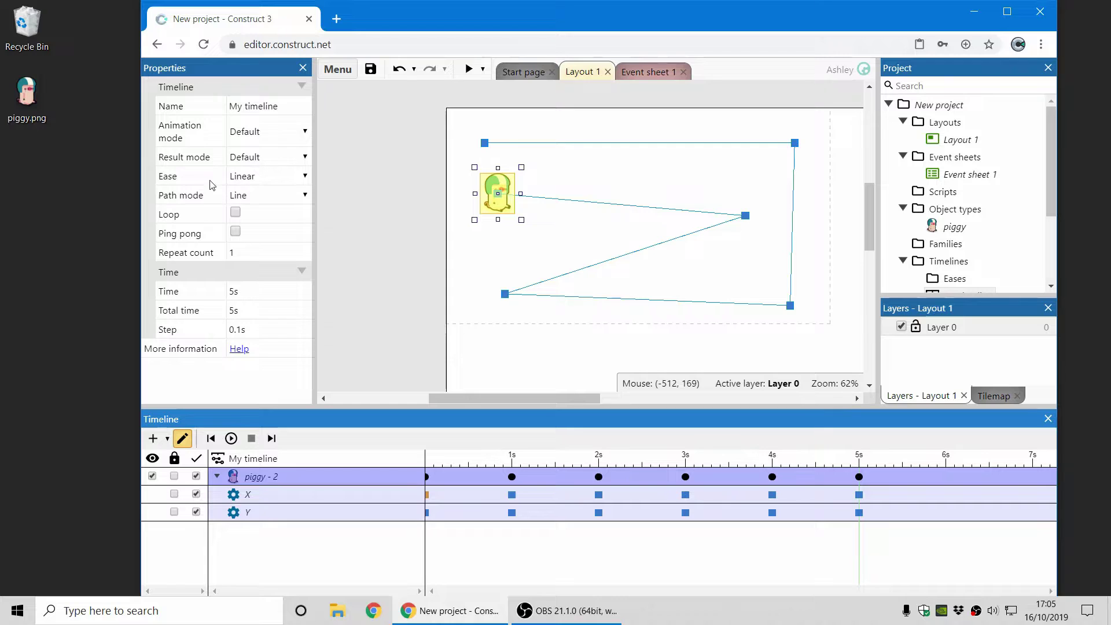
Step: Set My timeline's ease to In Out Sinusoidal and play it back
{"action": "left_click", "coordinate": [273, 179]}
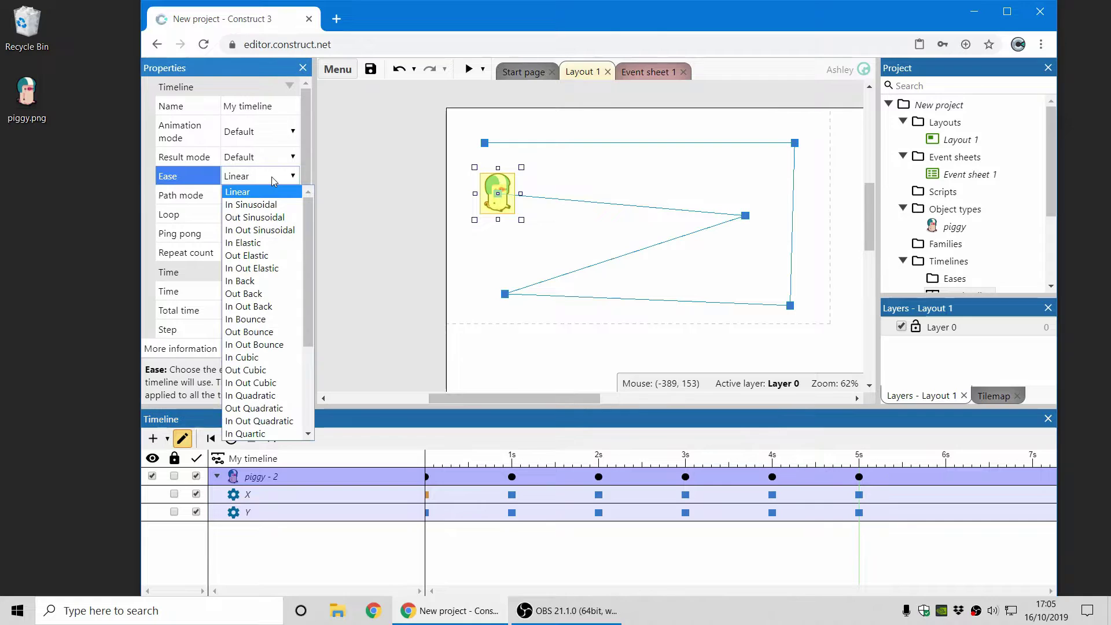
{"action": "left_click", "coordinate": [270, 234]}
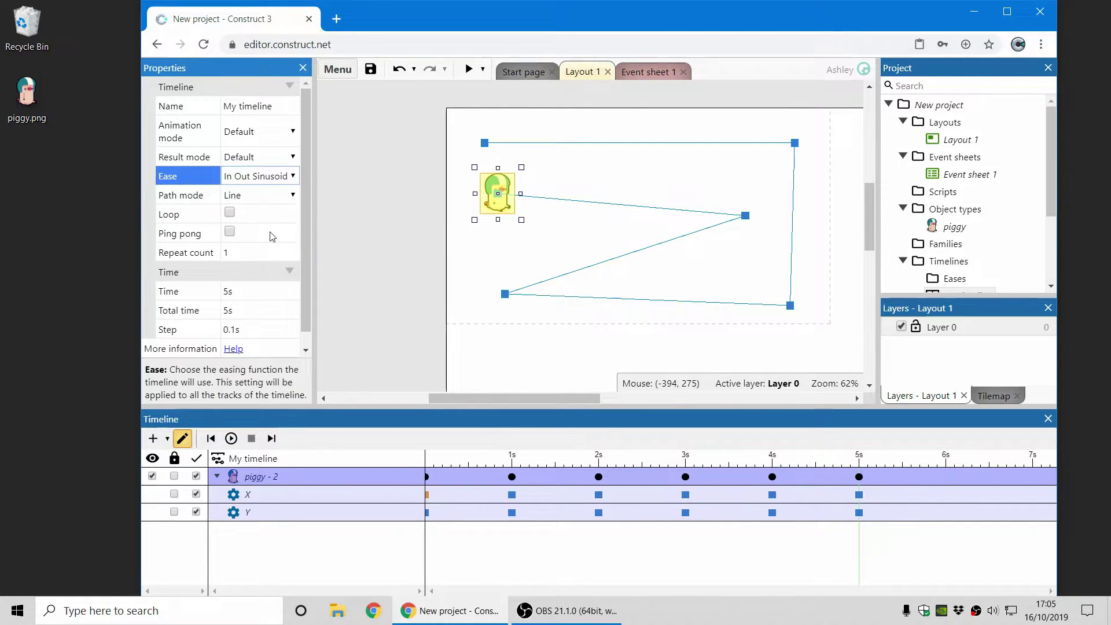
{"action": "left_click", "coordinate": [231, 438]}
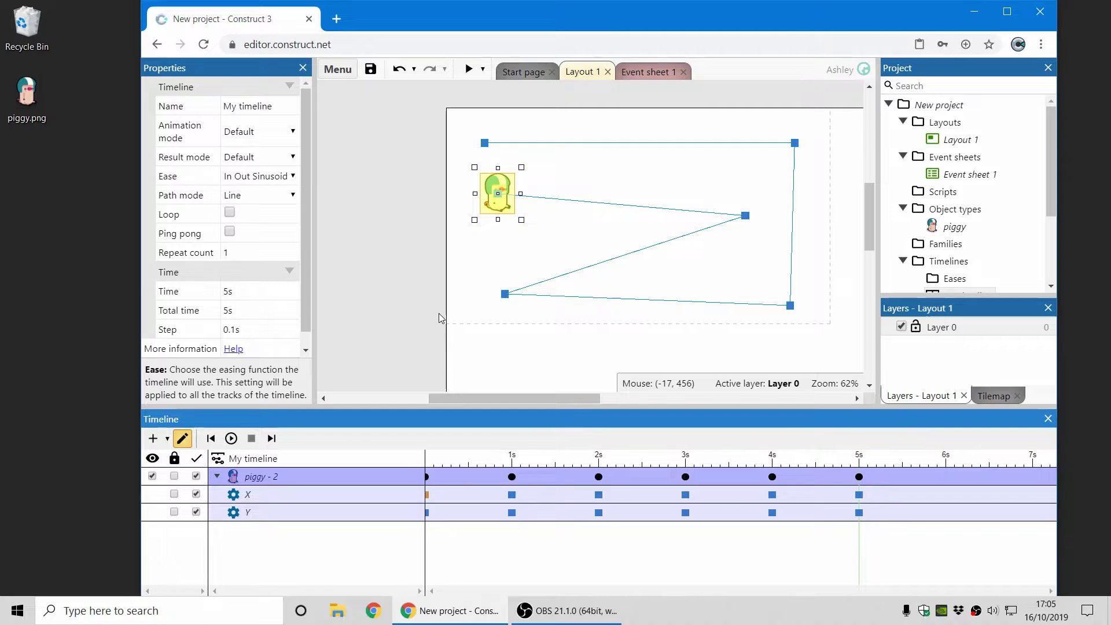
Step: Add an Angle property track to the piggy's timeline via Add properties and select it
{"action": "right_click", "coordinate": [293, 476]}
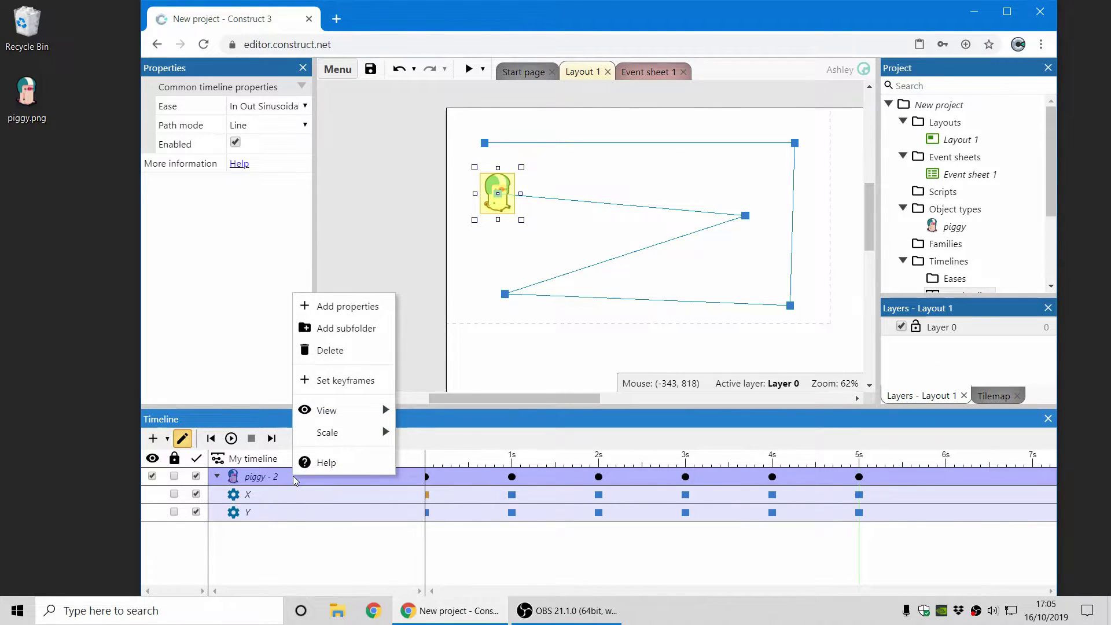
{"action": "left_click", "coordinate": [371, 311]}
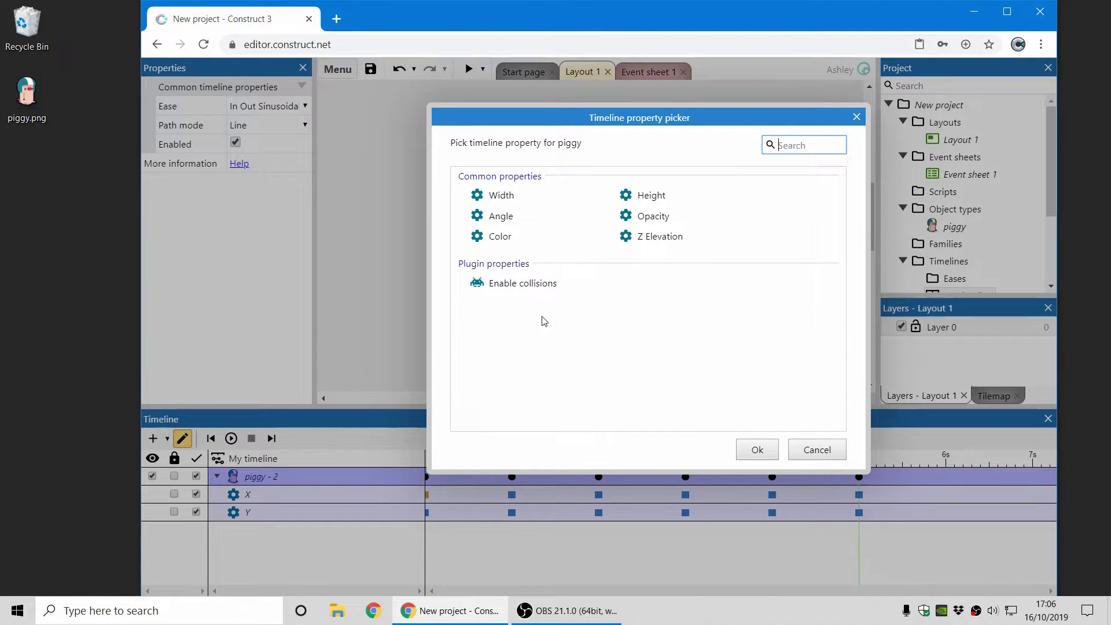
{"action": "left_click", "coordinate": [521, 222]}
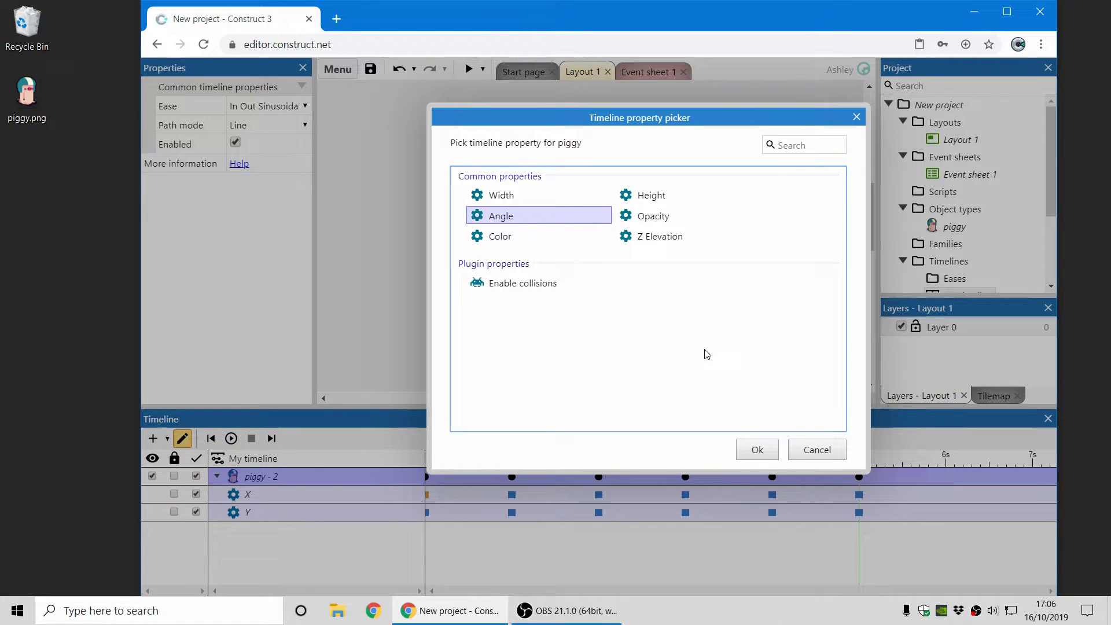
{"action": "left_click", "coordinate": [764, 454]}
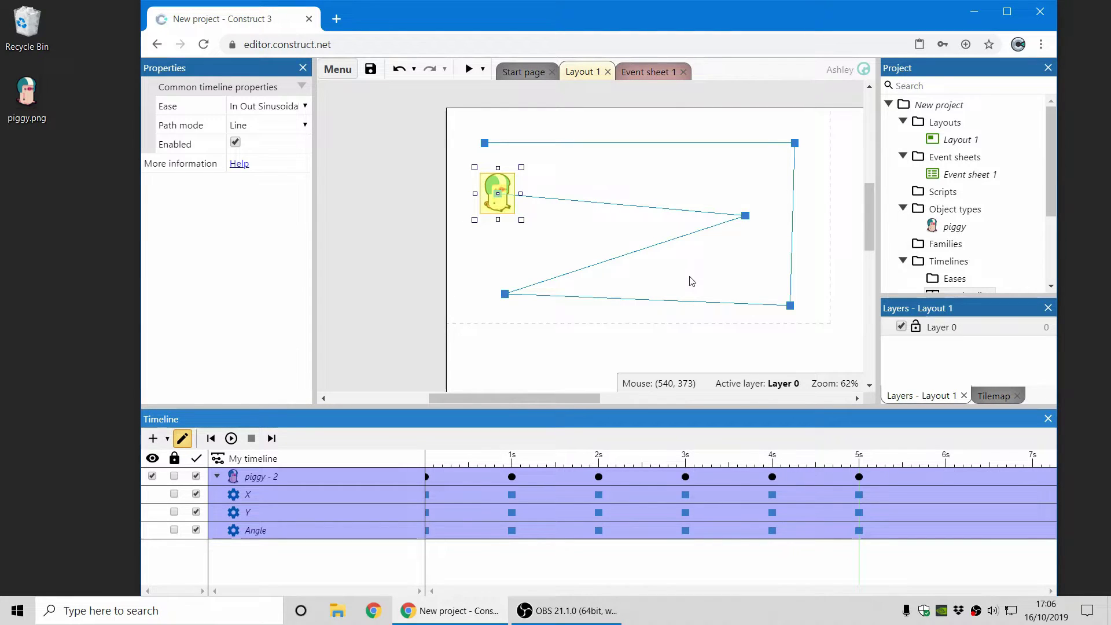
{"action": "left_click", "coordinate": [324, 534]}
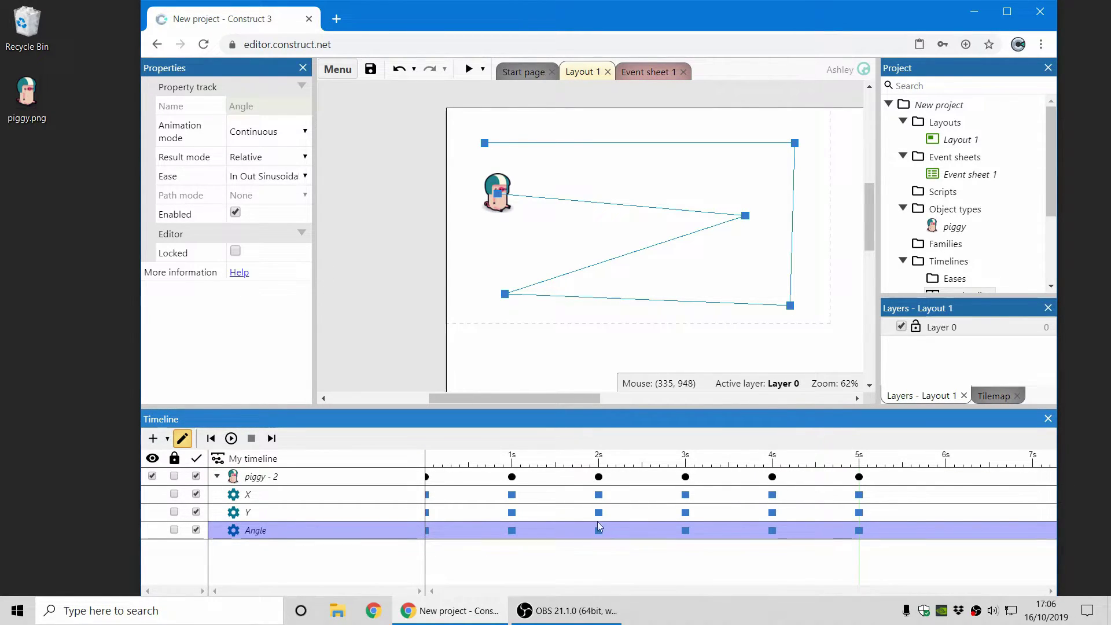
Step: Set the piggy's Angle keyframe at 1s to 90 and play the timeline to preview the rotation
{"action": "right_click", "coordinate": [688, 551]}
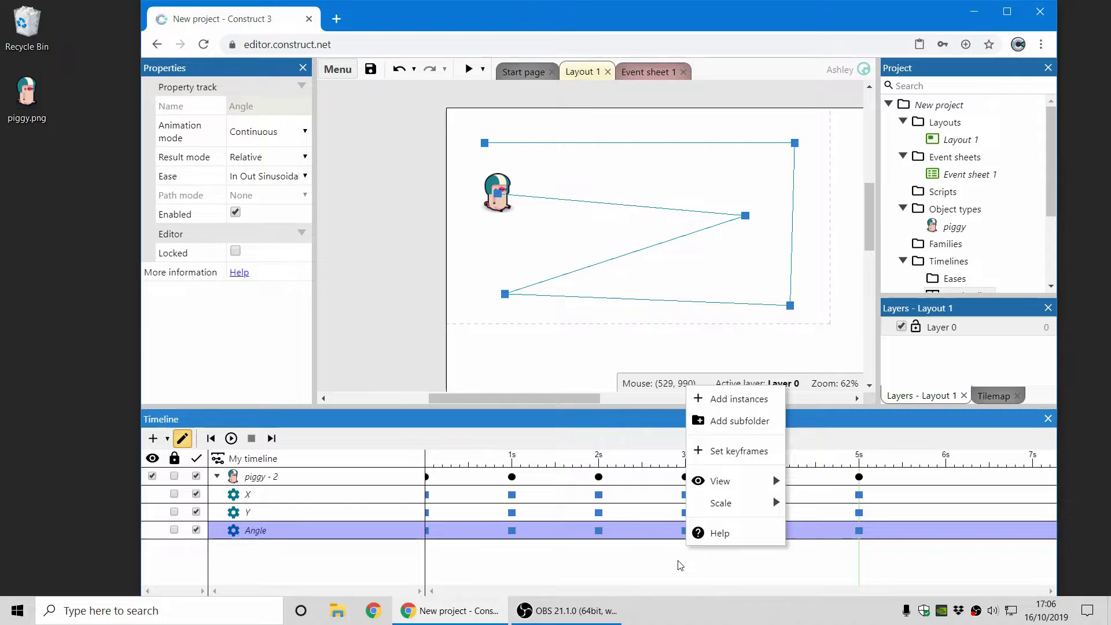
{"action": "left_click", "coordinate": [681, 565]}
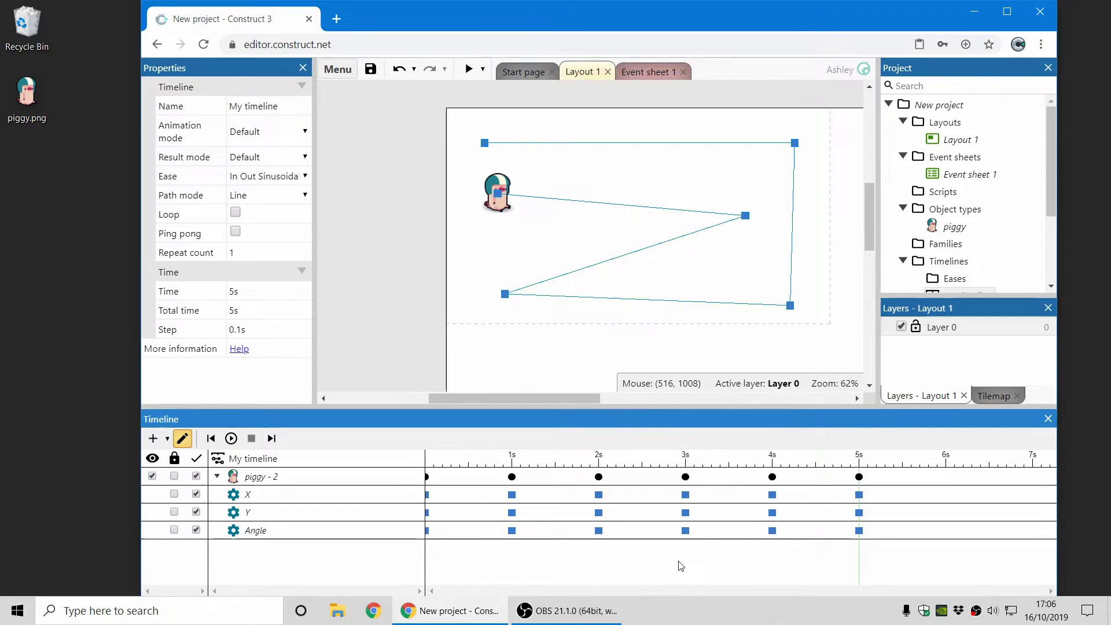
{"action": "left_click", "coordinate": [382, 529]}
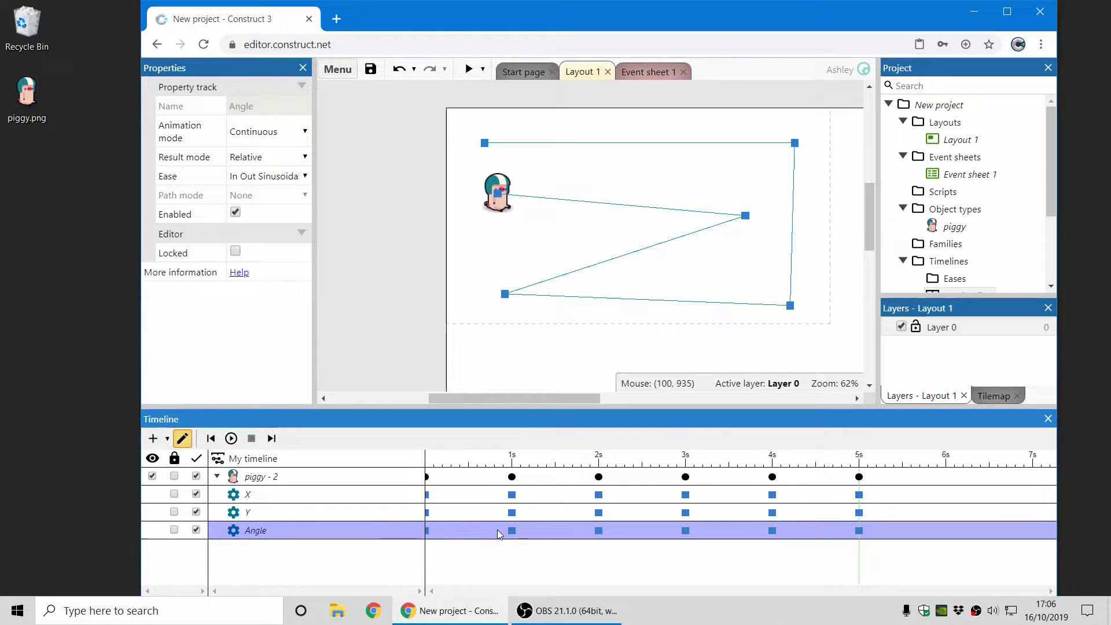
{"action": "left_click", "coordinate": [511, 531]}
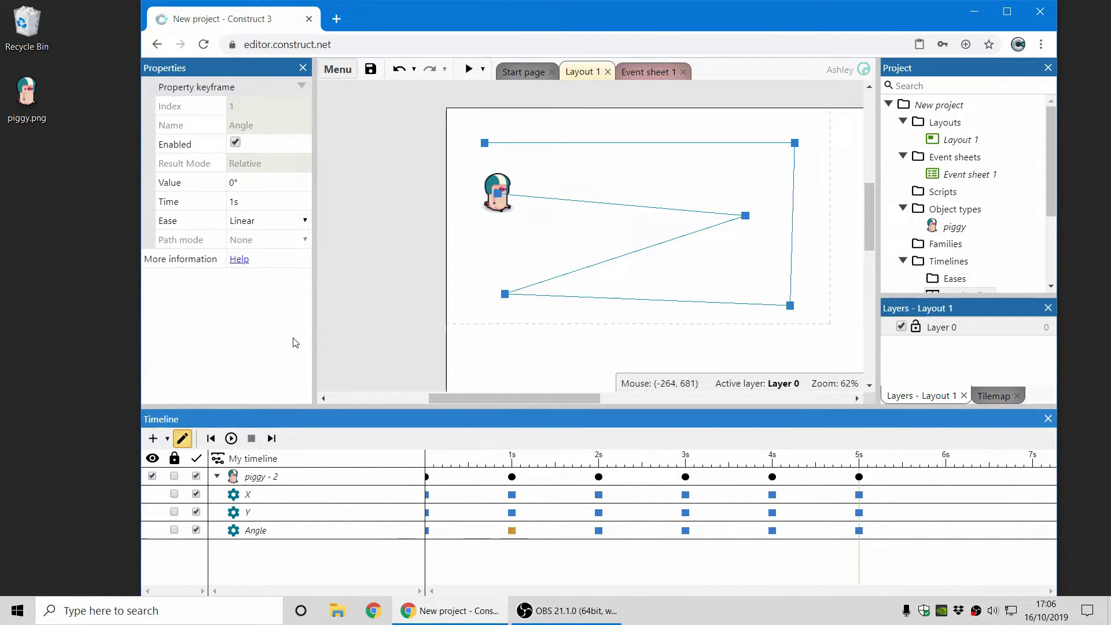
{"action": "left_click", "coordinate": [249, 184]}
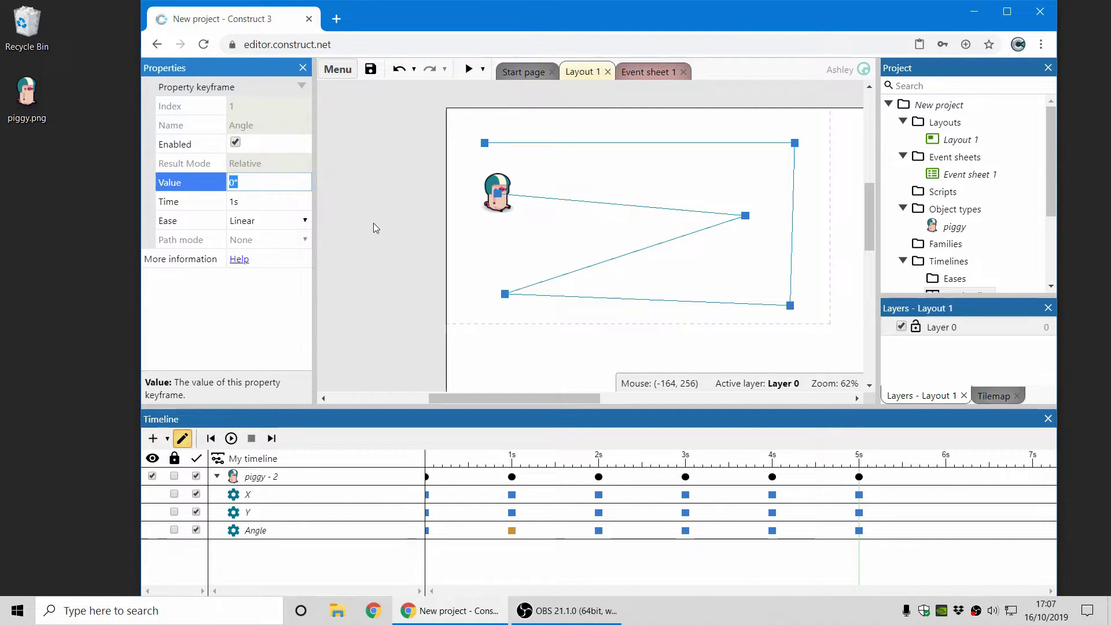
{"action": "type", "text": "90"}
{"action": "key", "text": "Tab"}
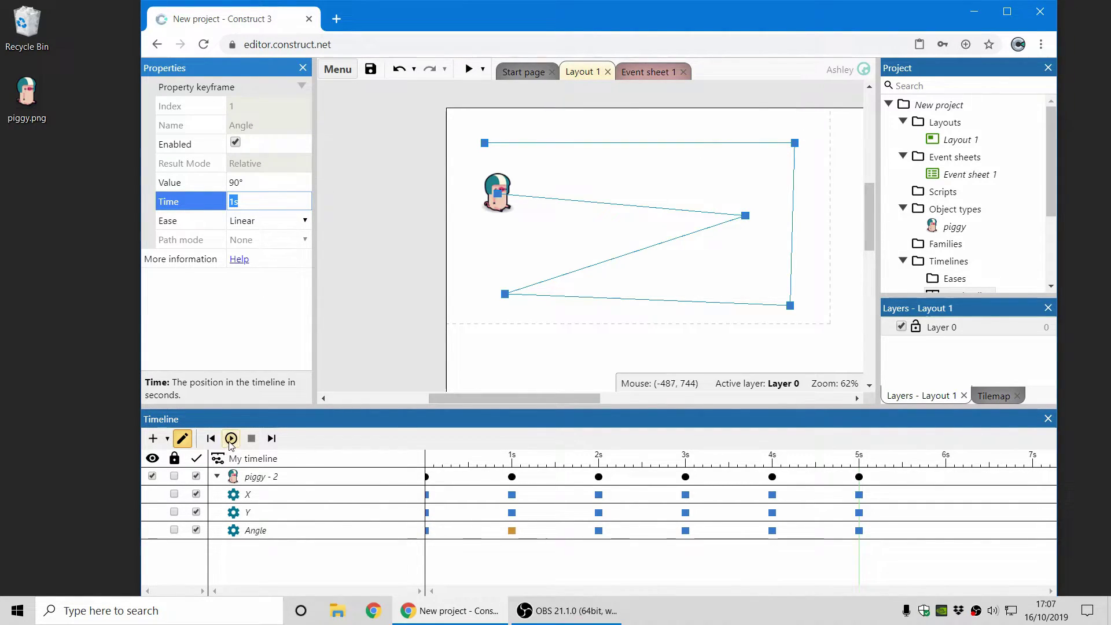
{"action": "key", "text": "space"}
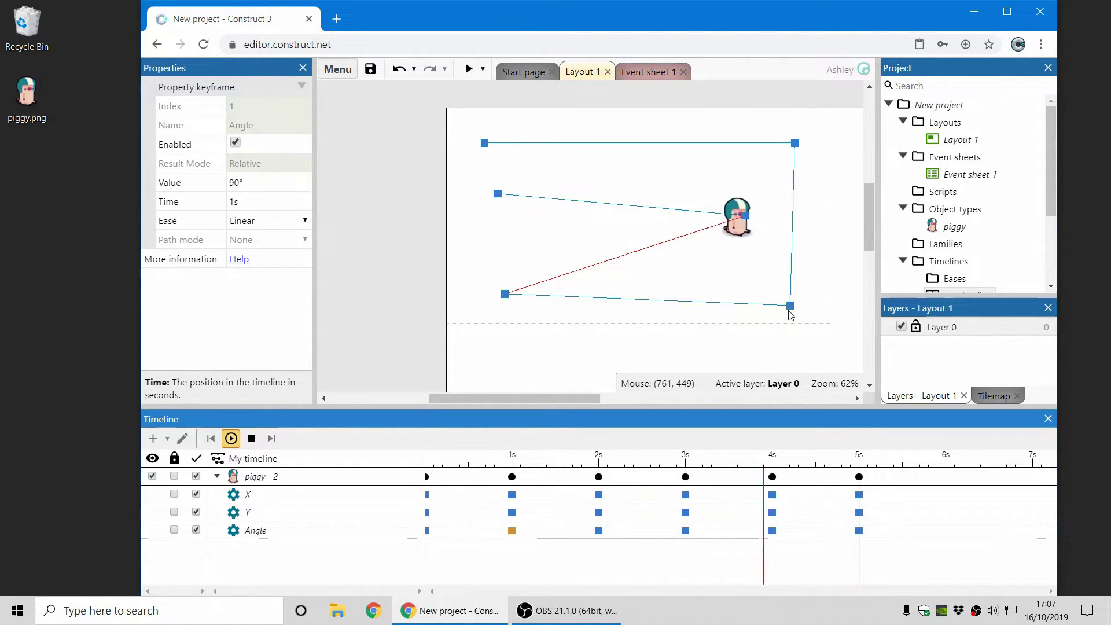
Step: Set the piggy's Angle keyframe at 3s to 180
{"action": "left_click", "coordinate": [599, 531]}
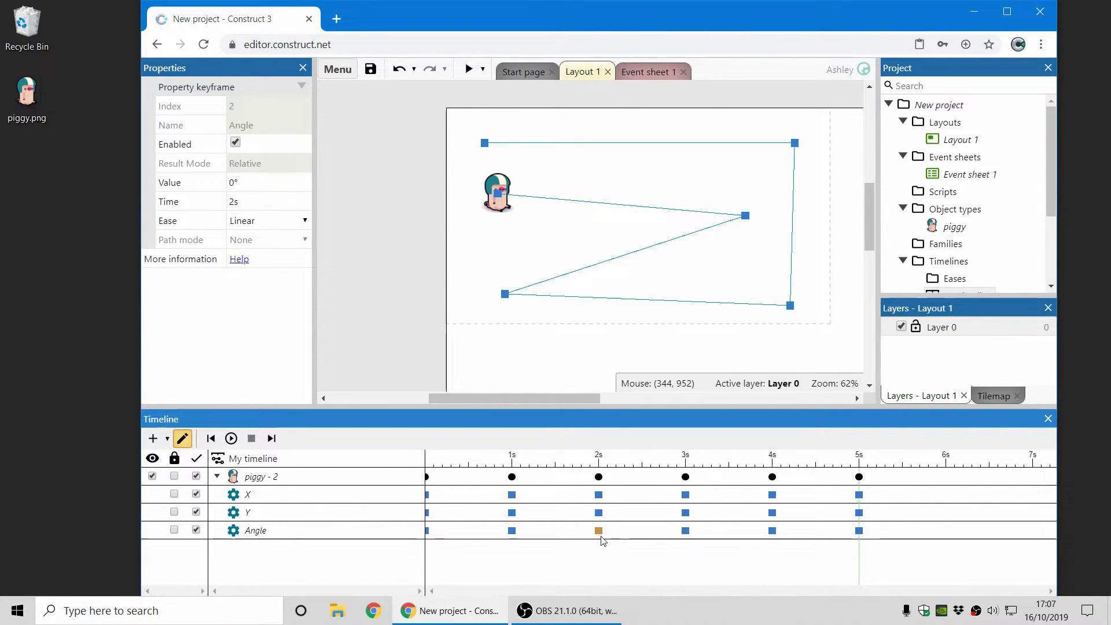
{"action": "left_click", "coordinate": [686, 532]}
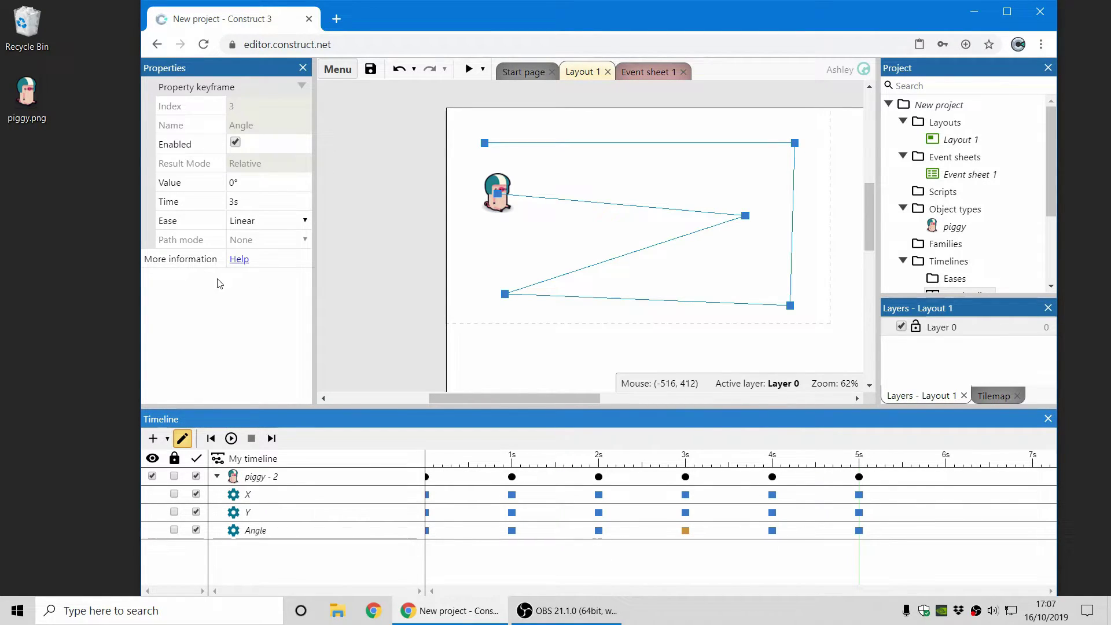
{"action": "left_click", "coordinate": [247, 184]}
{"action": "type", "text": "1"}
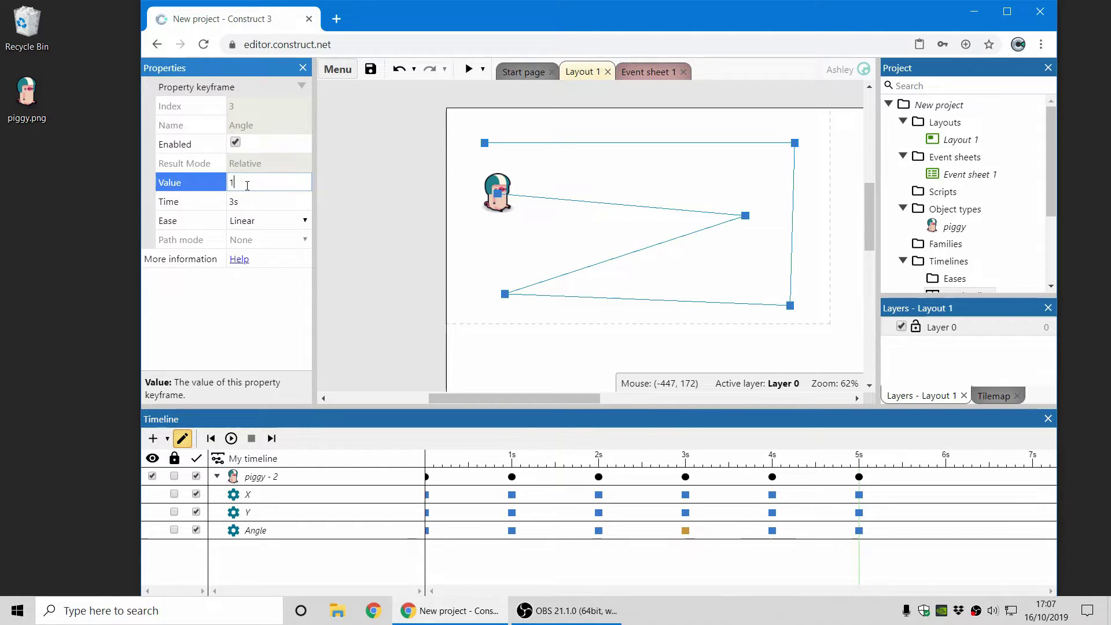
{"action": "type", "text": "80"}
{"action": "key", "text": "Tab"}
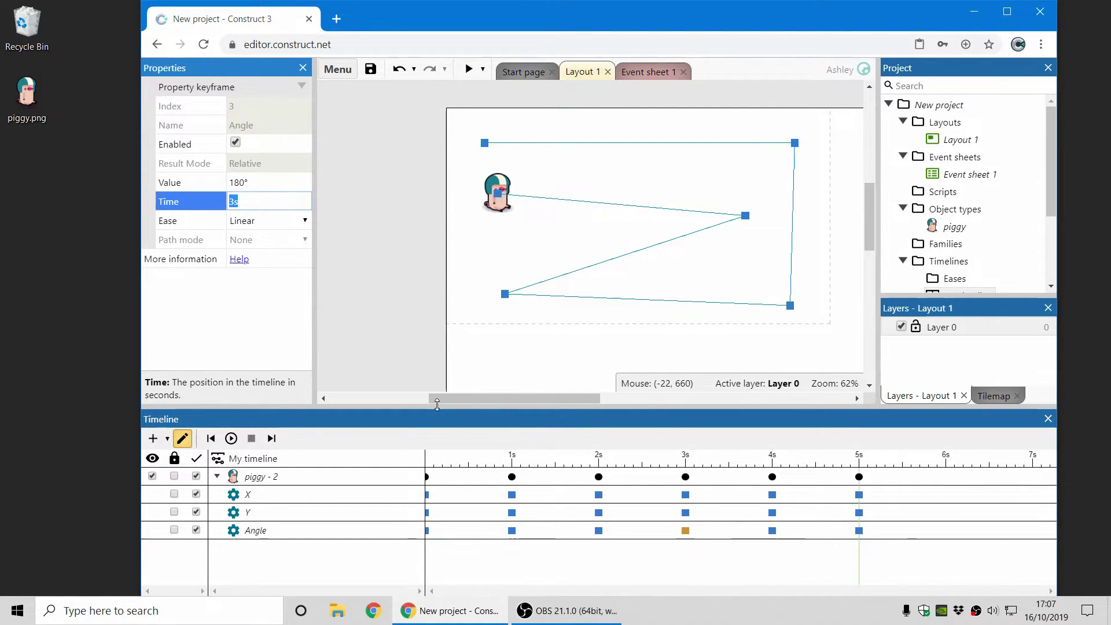
Step: Set the 4s Angle keyframe to 270, play the timeline and run a layout preview
{"action": "left_click", "coordinate": [772, 530]}
{"action": "left_click", "coordinate": [256, 179]}
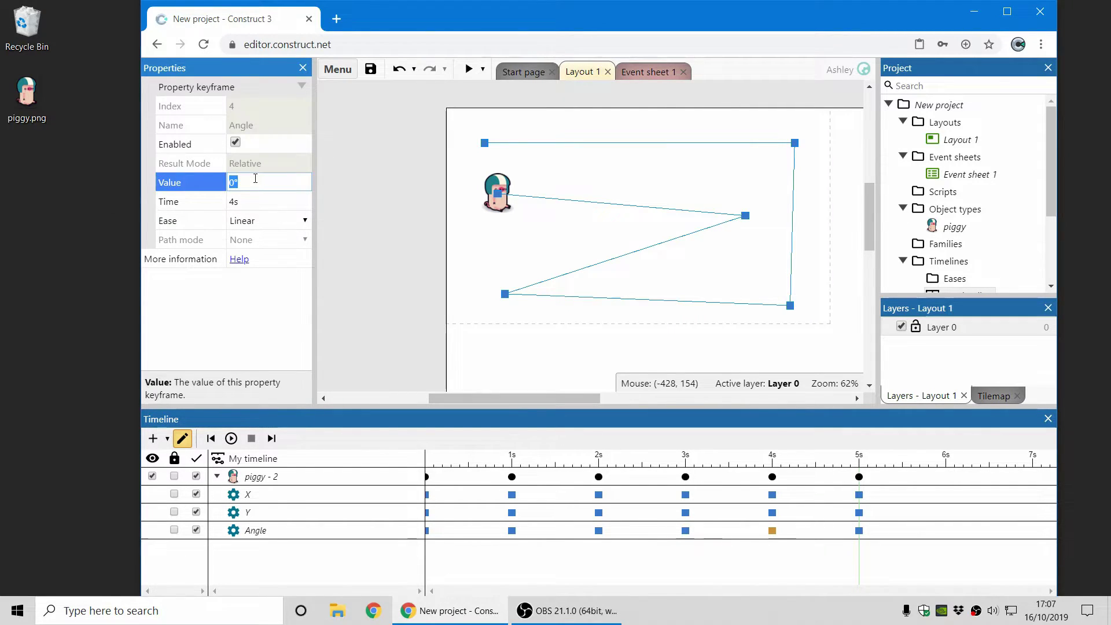
{"action": "type", "text": "270"}
{"action": "key", "text": "Tab"}
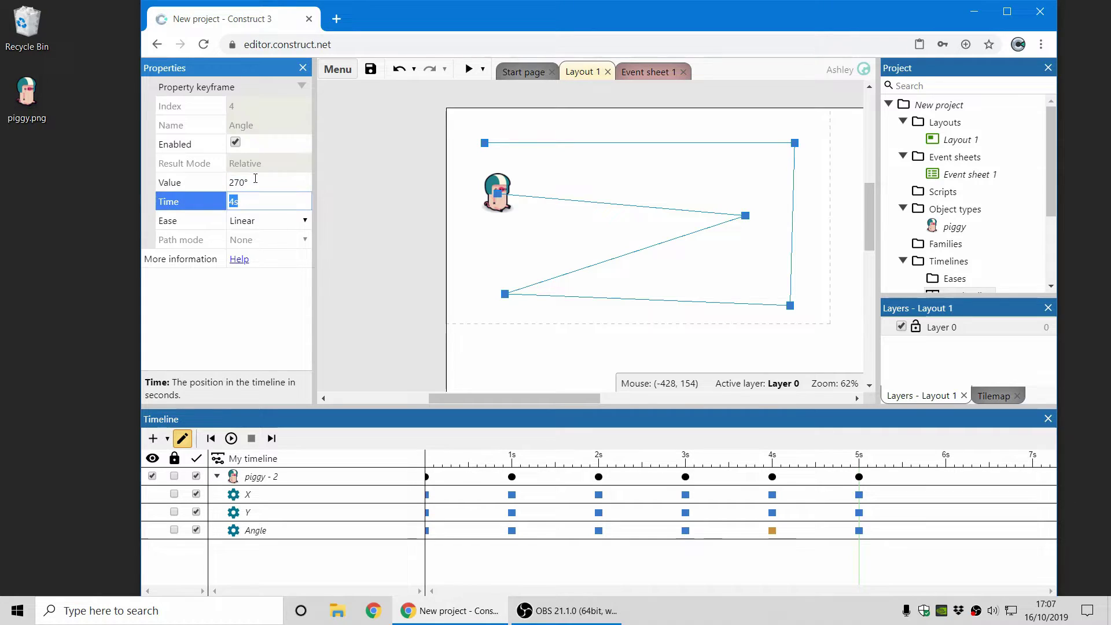
{"action": "left_click", "coordinate": [231, 438]}
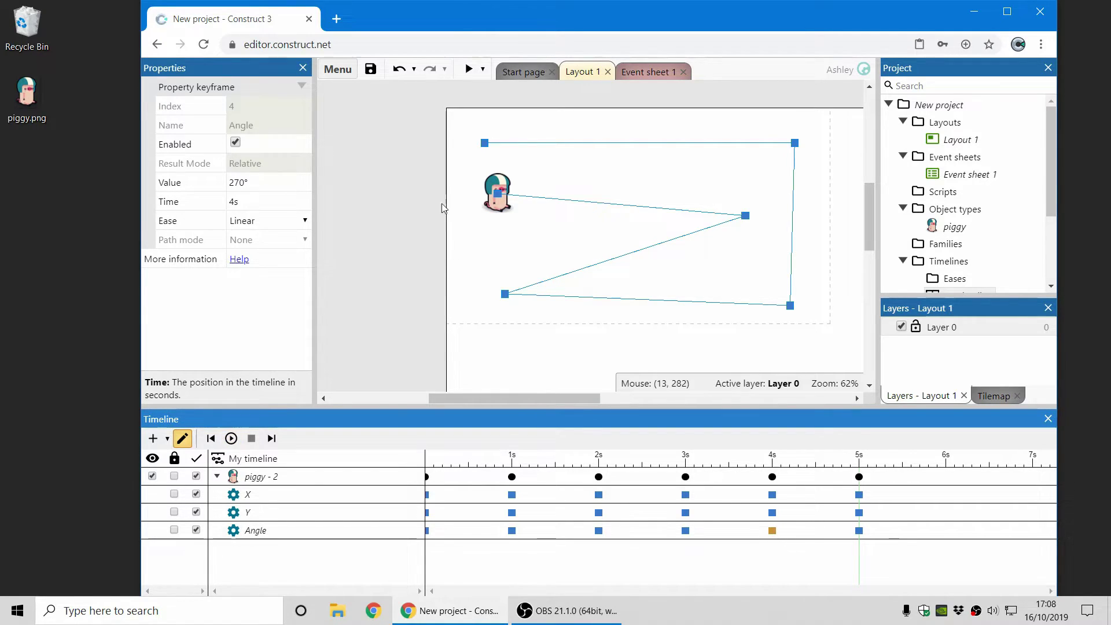
{"action": "left_click", "coordinate": [468, 70]}
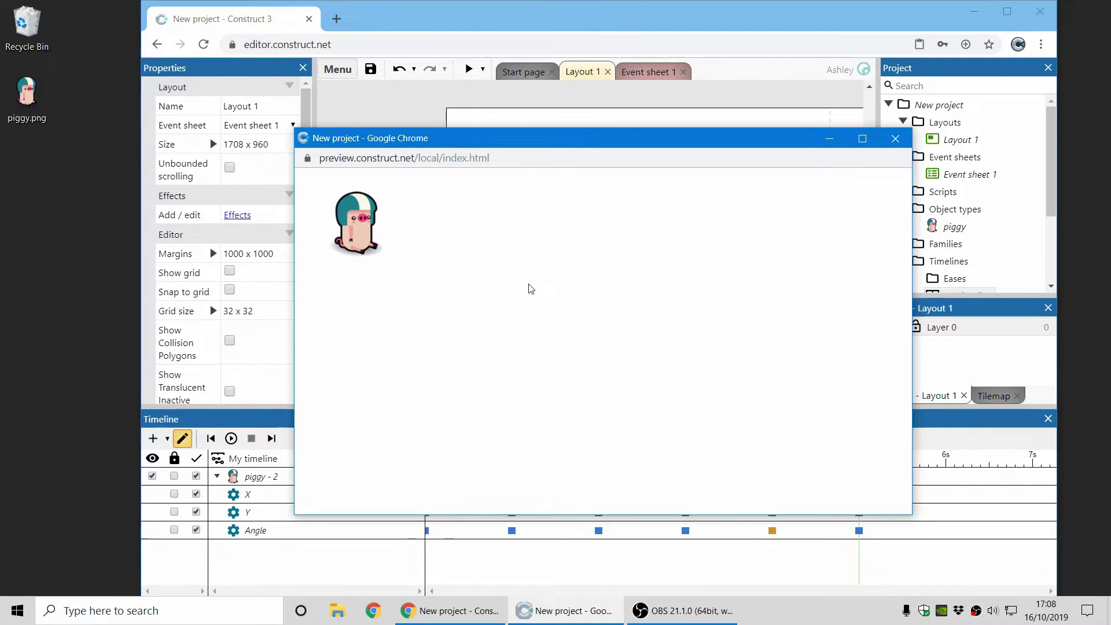
Step: Close the preview window and turn off timeline edit mode to hide the motion path
{"action": "left_click", "coordinate": [895, 138]}
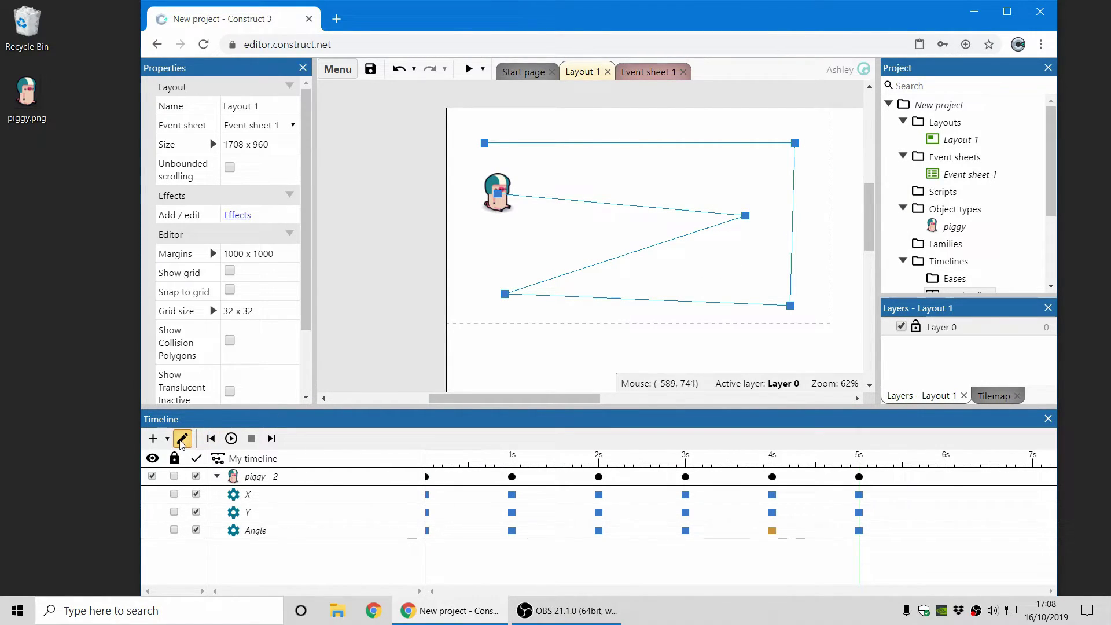
{"action": "left_click", "coordinate": [181, 440]}
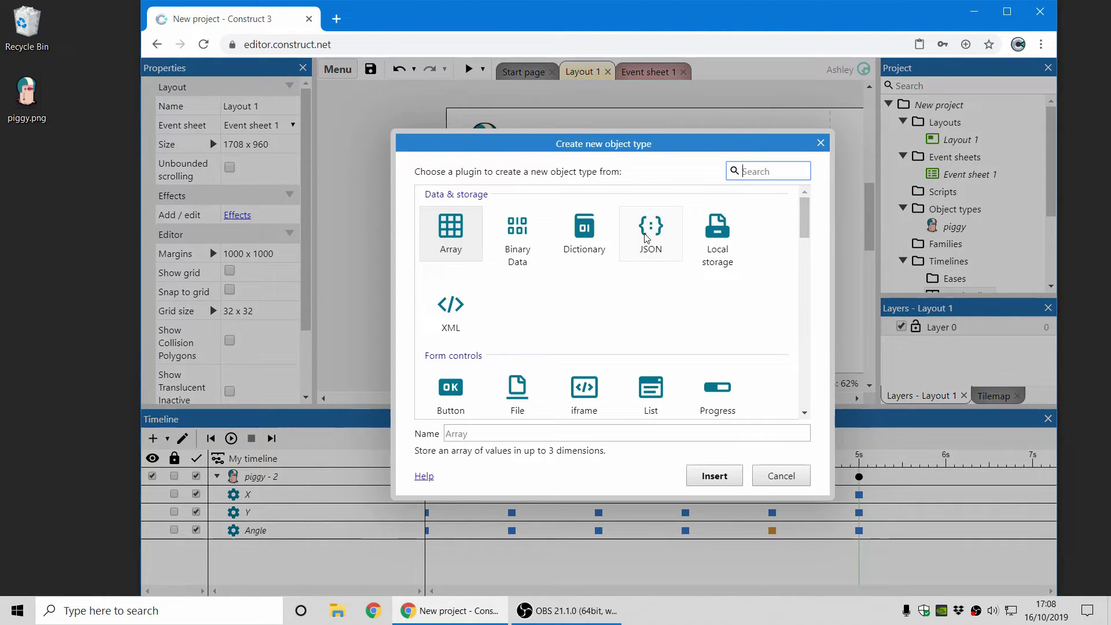
Step: Insert the Timeline plugin from the General category as a new object type
{"action": "scroll", "coordinate": [688, 306], "scroll_direction": "down", "scroll_amount": 8}
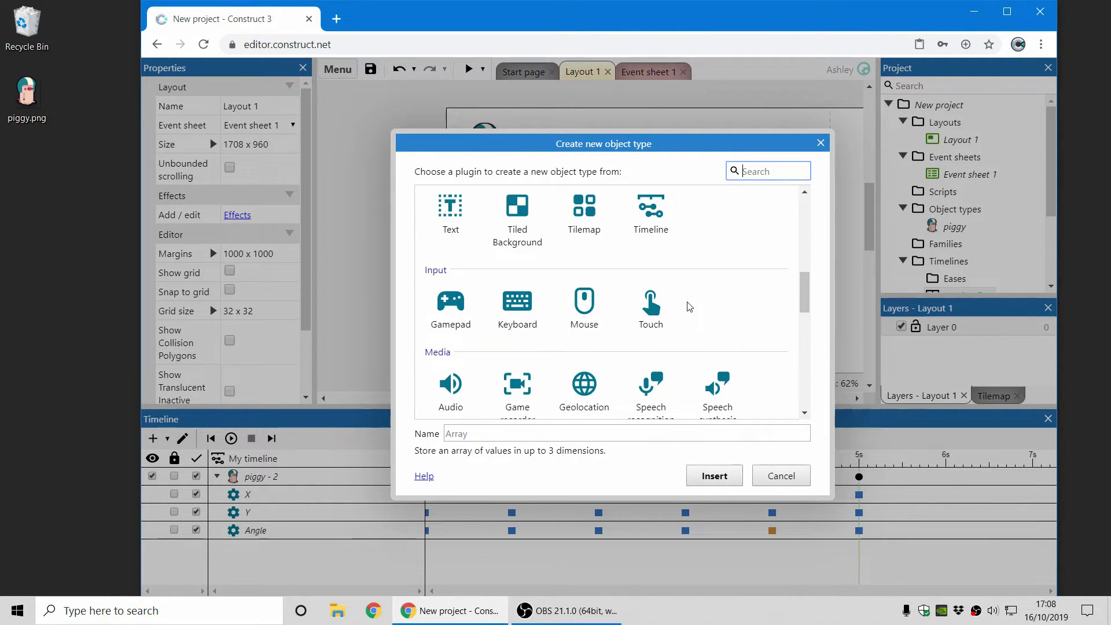
{"action": "scroll", "coordinate": [689, 307], "scroll_direction": "down", "scroll_amount": 10}
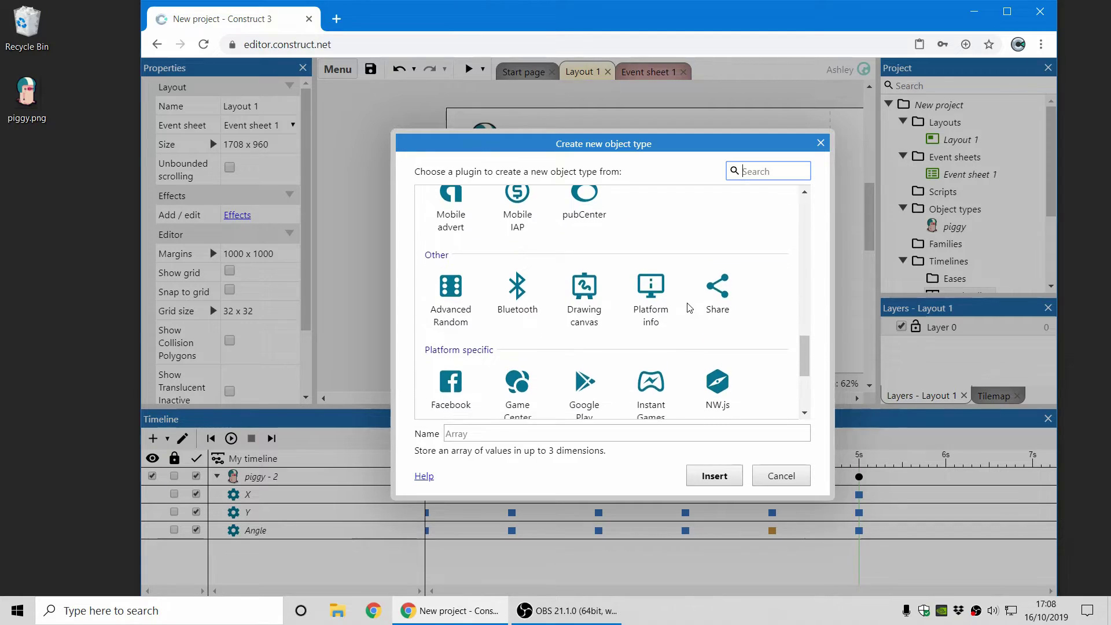
{"action": "scroll", "coordinate": [689, 307], "scroll_direction": "up", "scroll_amount": 12}
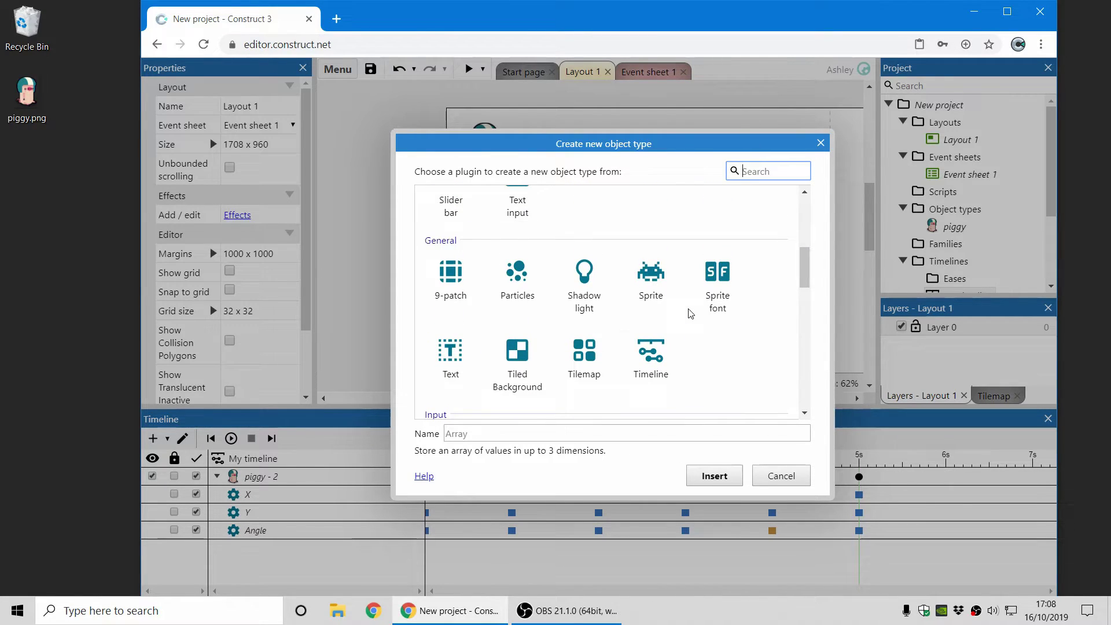
{"action": "left_click", "coordinate": [662, 347]}
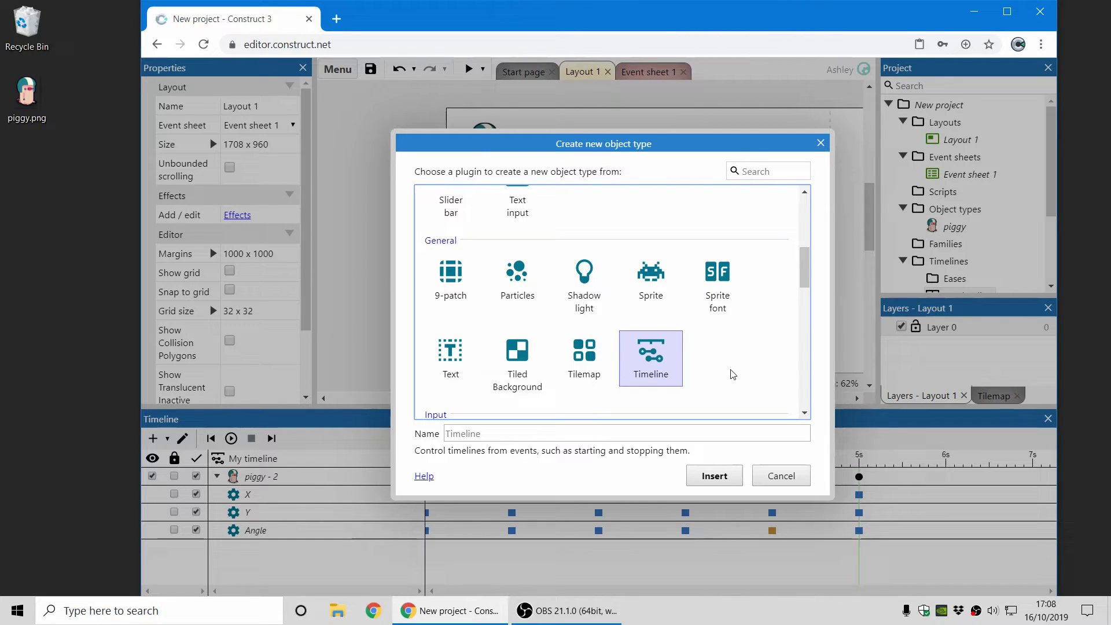
{"action": "left_click", "coordinate": [717, 477]}
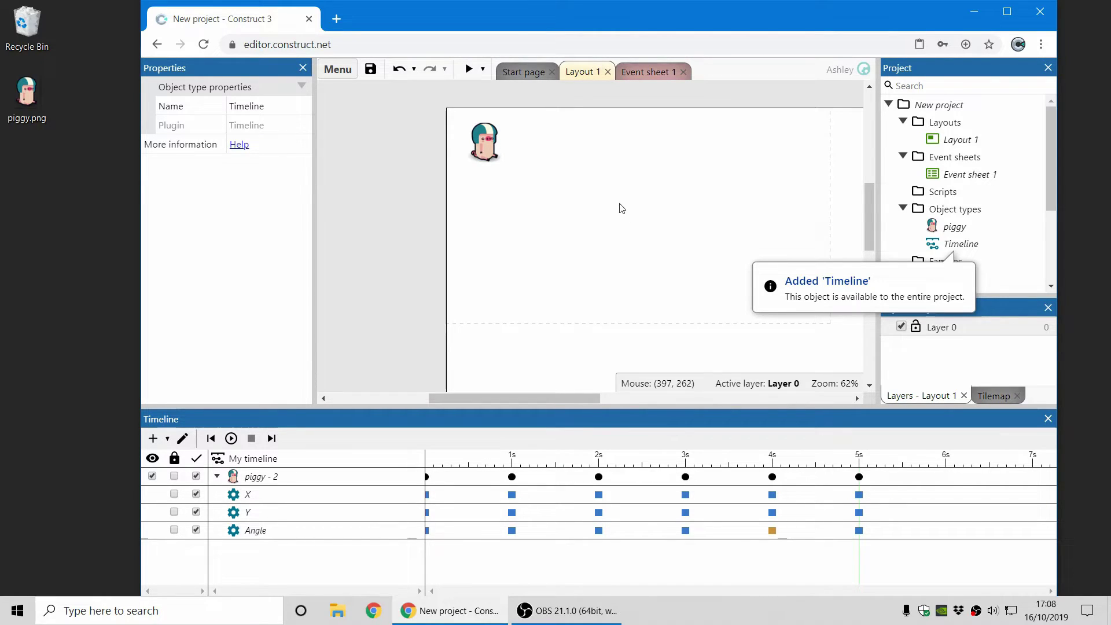
Step: On Event sheet 1, add a System 'On start of layout' event ready for an action
{"action": "left_click", "coordinate": [649, 74]}
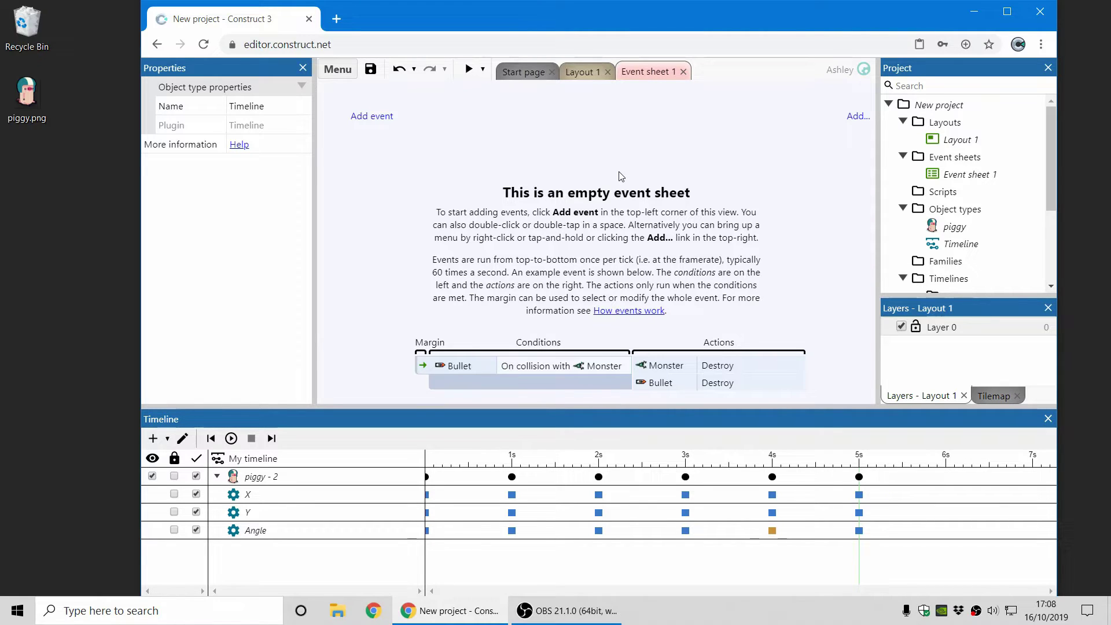
{"action": "left_click", "coordinate": [373, 117]}
{"action": "double_click", "coordinate": [458, 220]}
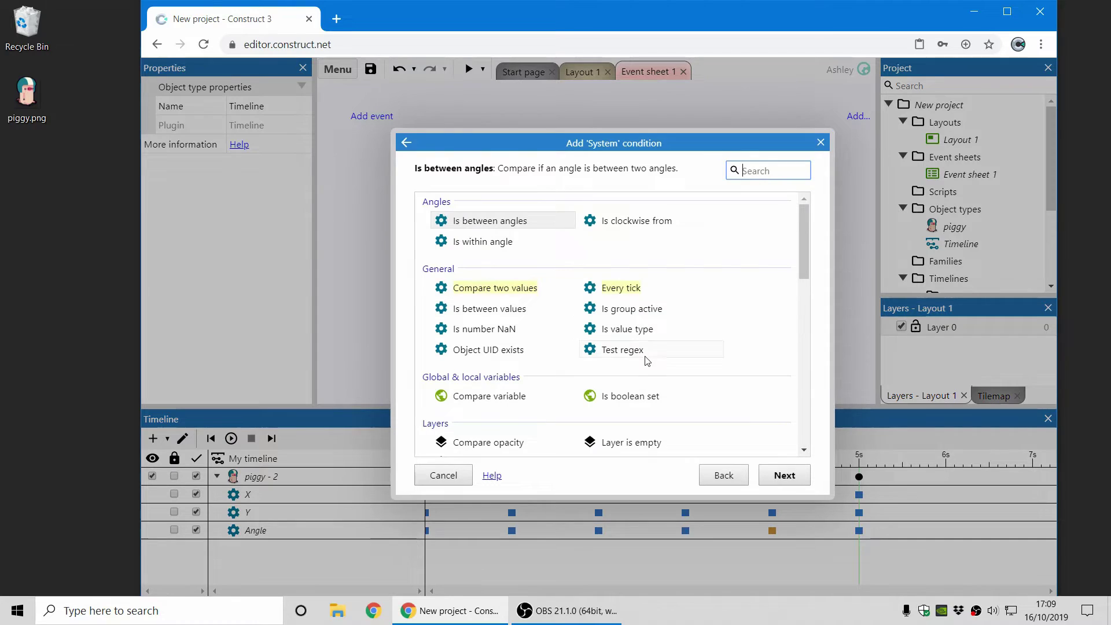
{"action": "scroll", "coordinate": [690, 335], "scroll_direction": "down", "scroll_amount": 4}
{"action": "scroll", "coordinate": [690, 336], "scroll_direction": "down", "scroll_amount": 8}
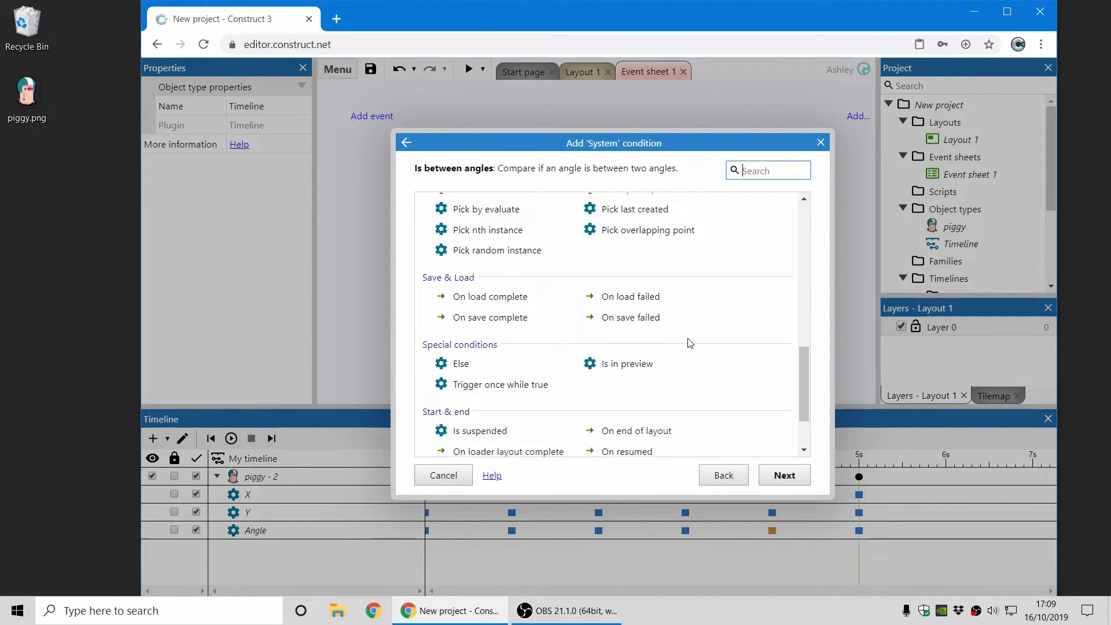
{"action": "double_click", "coordinate": [490, 393]}
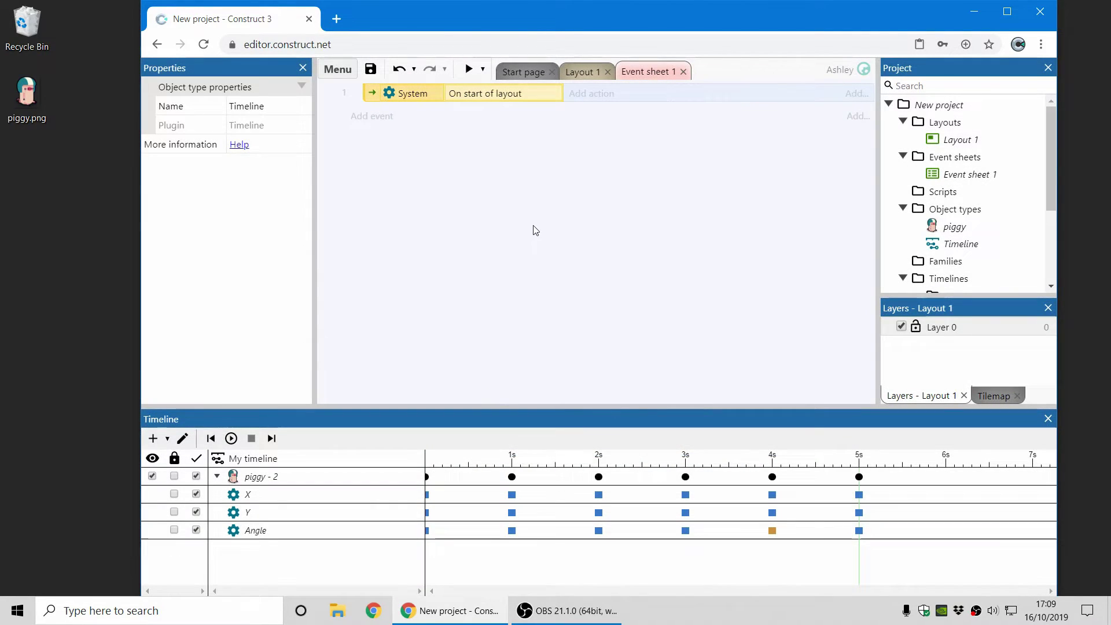
{"action": "left_click", "coordinate": [601, 99]}
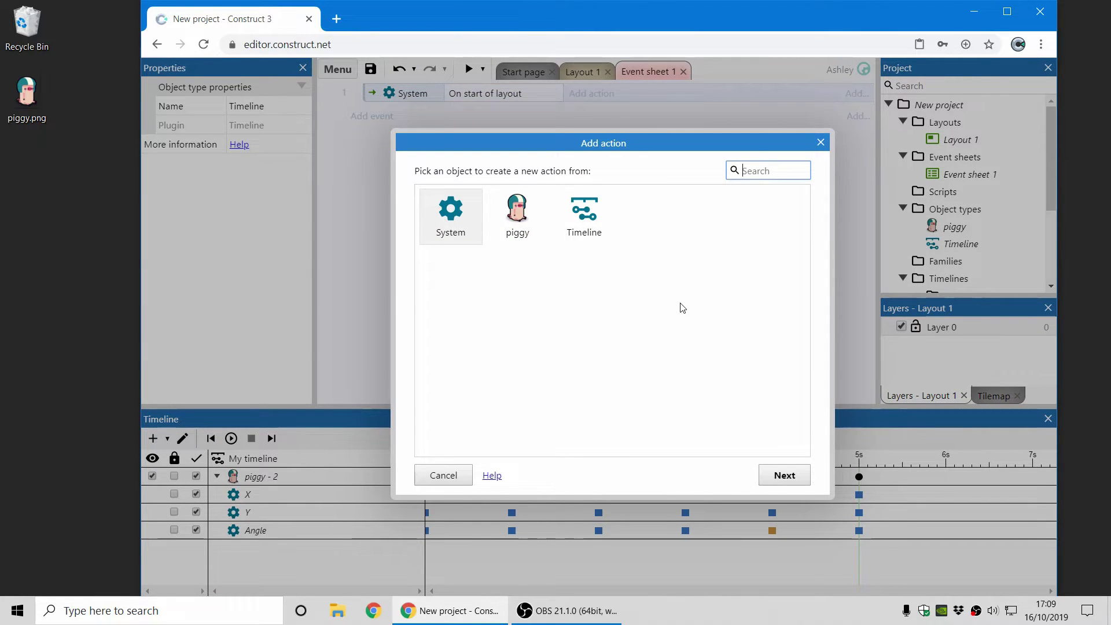
Step: Give the event a Timeline Play action for My timeline, leaving Tags empty
{"action": "double_click", "coordinate": [587, 217]}
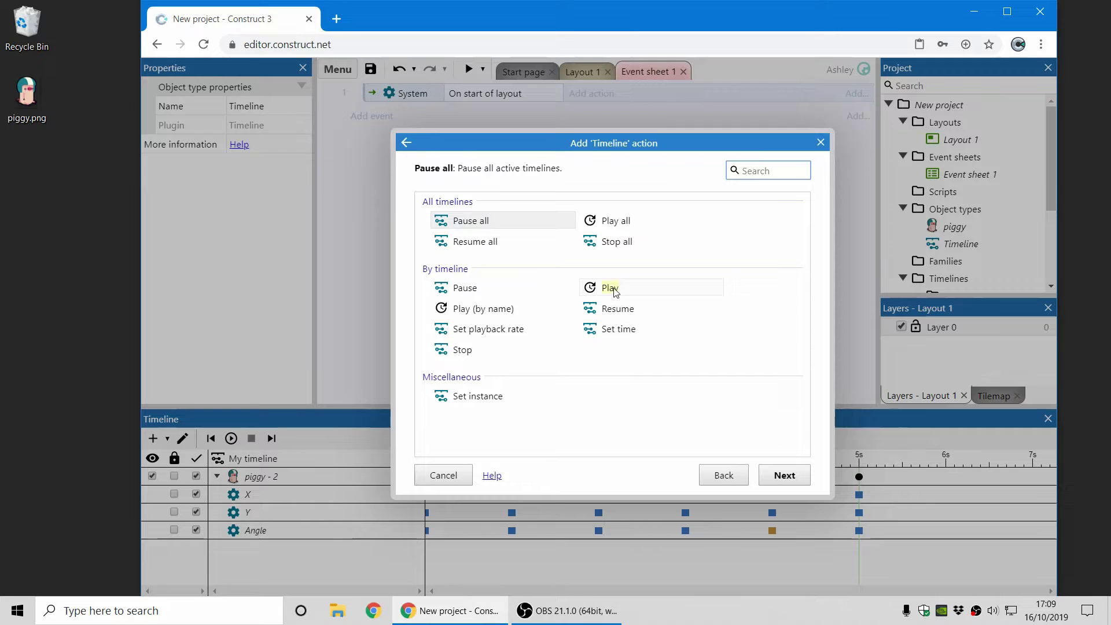
{"action": "left_click", "coordinate": [614, 291]}
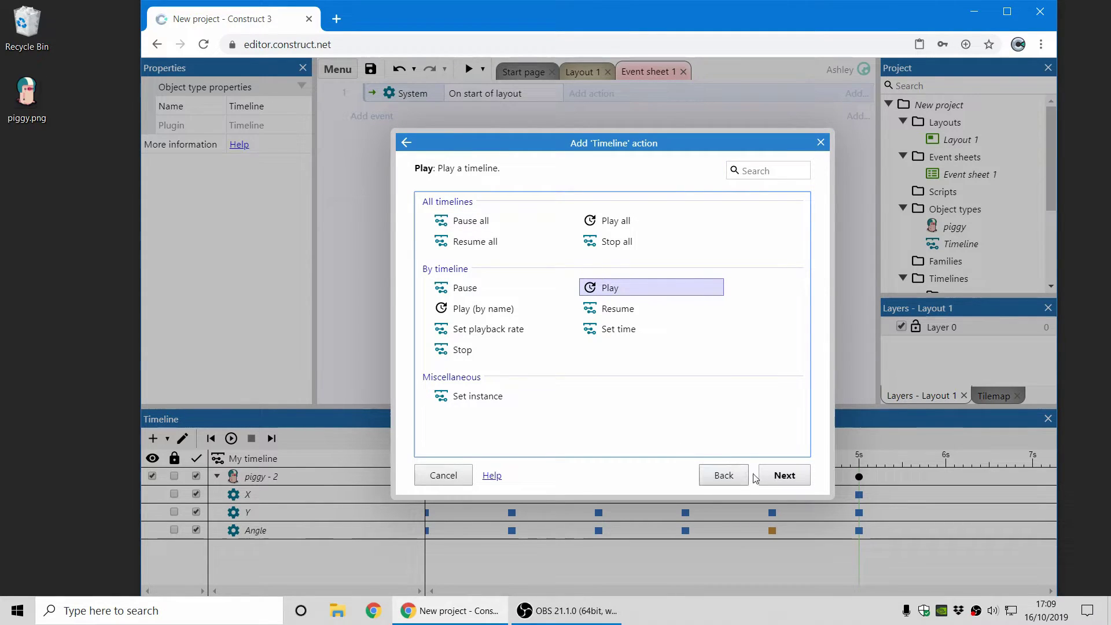
{"action": "left_click", "coordinate": [785, 475]}
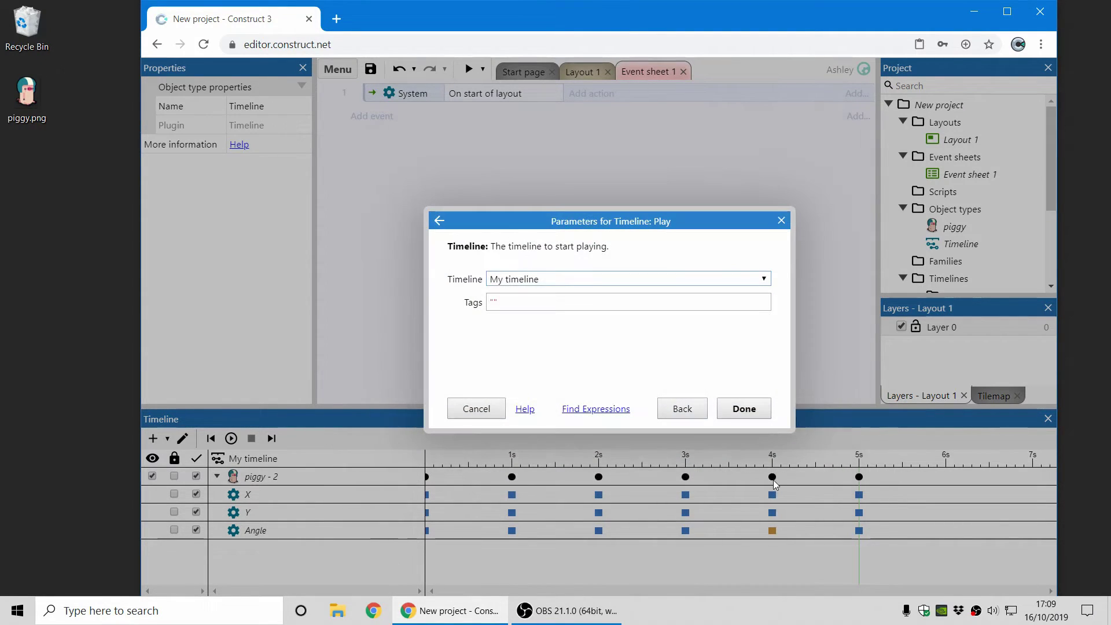
{"action": "left_click", "coordinate": [569, 284]}
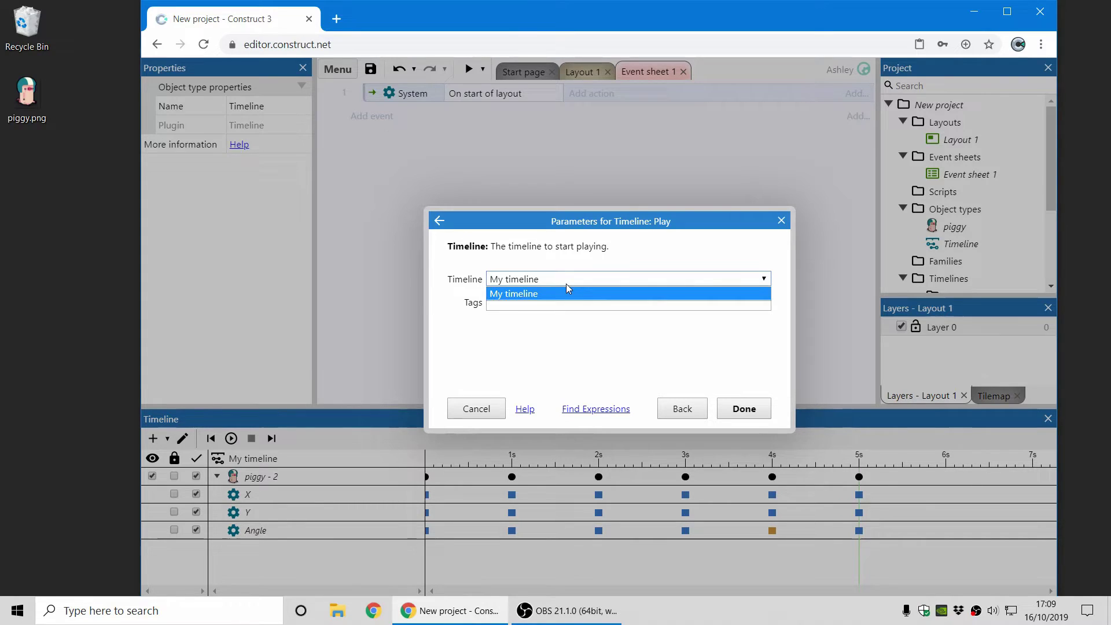
{"action": "left_click", "coordinate": [568, 289]}
{"action": "left_click", "coordinate": [562, 302]}
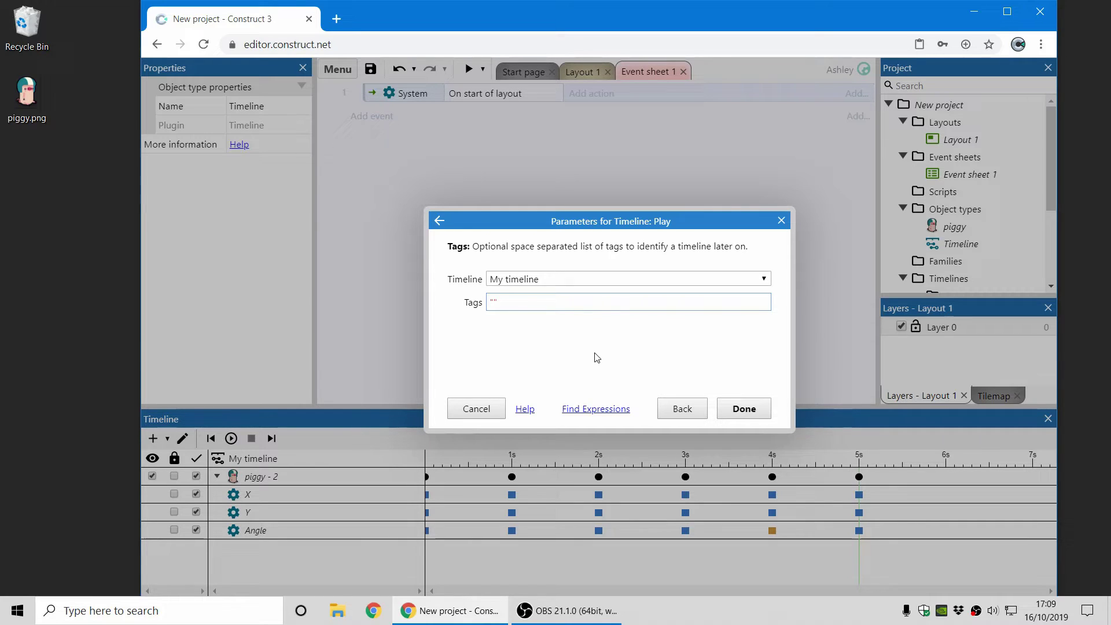
{"action": "left_click", "coordinate": [749, 413]}
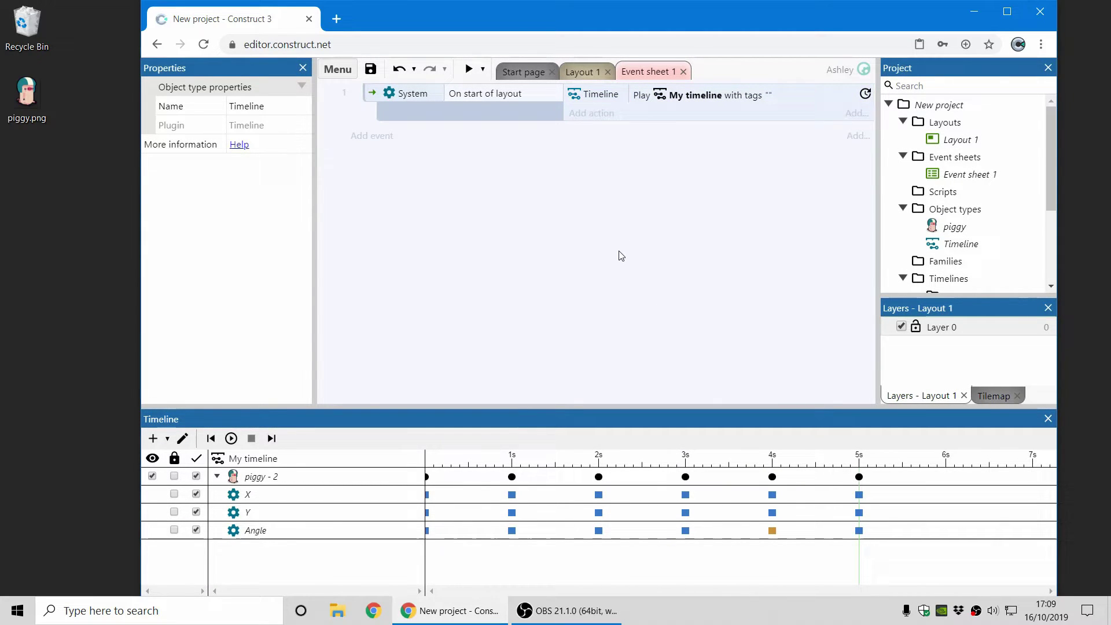
{"action": "left_click", "coordinate": [469, 69]}
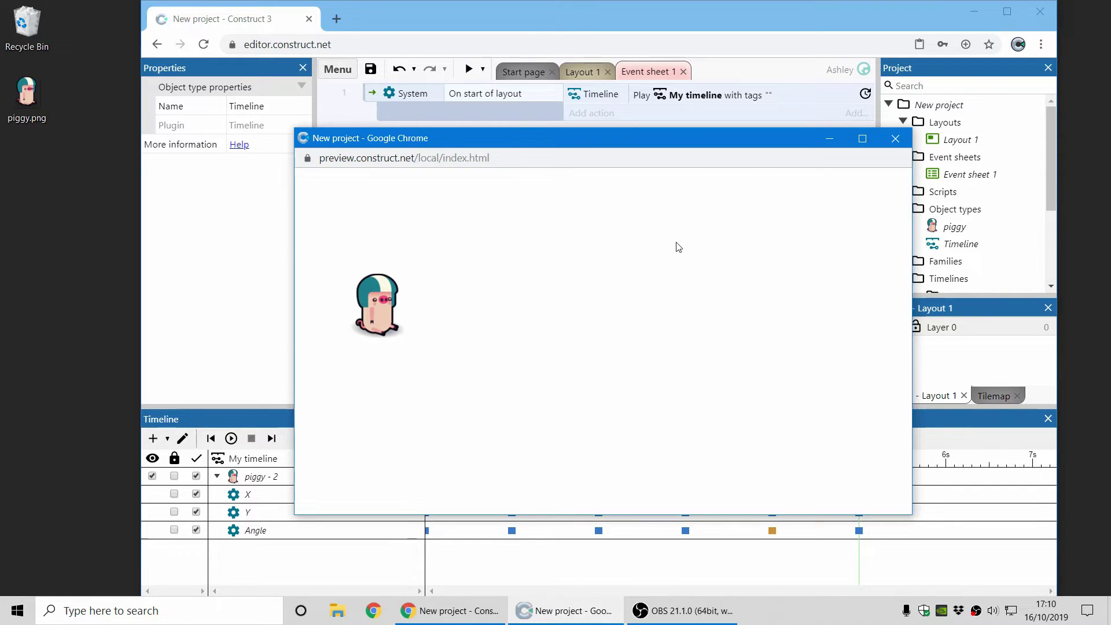
{"action": "left_click", "coordinate": [902, 138]}
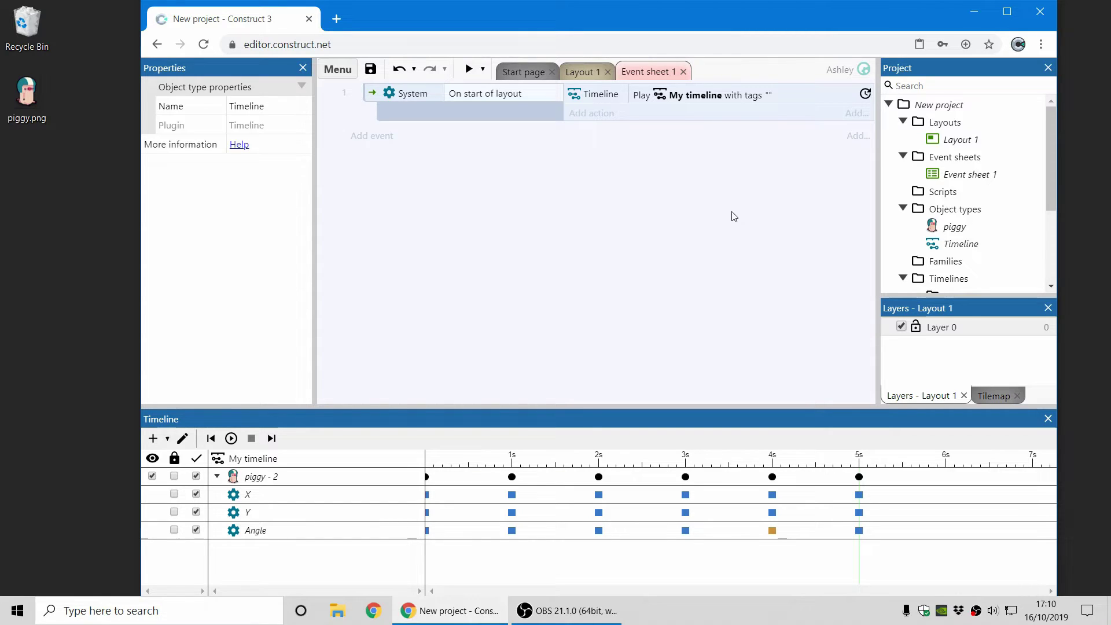
Step: In Layout 1, give the master keyframe at 1s the tag 'event'
{"action": "left_click", "coordinate": [590, 71]}
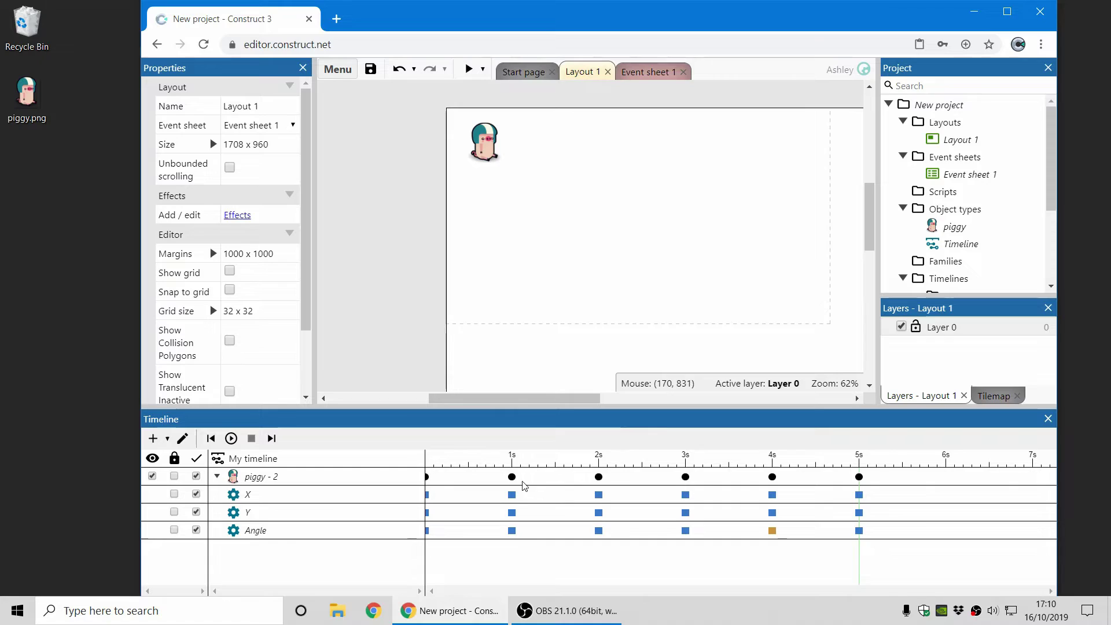
{"action": "left_click", "coordinate": [512, 477]}
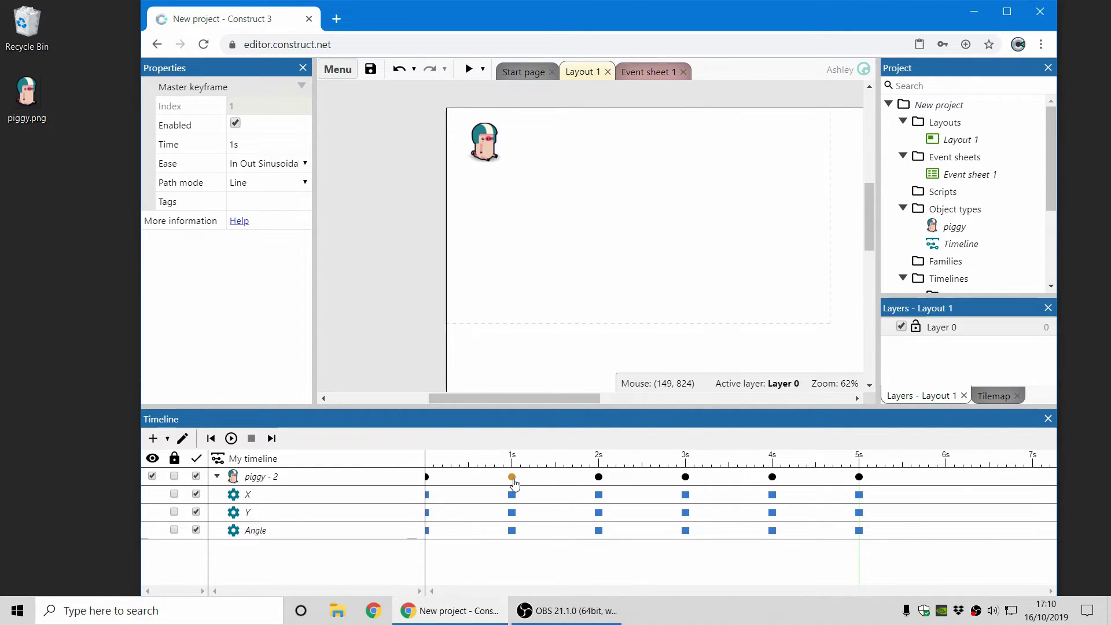
{"action": "left_click", "coordinate": [258, 201]}
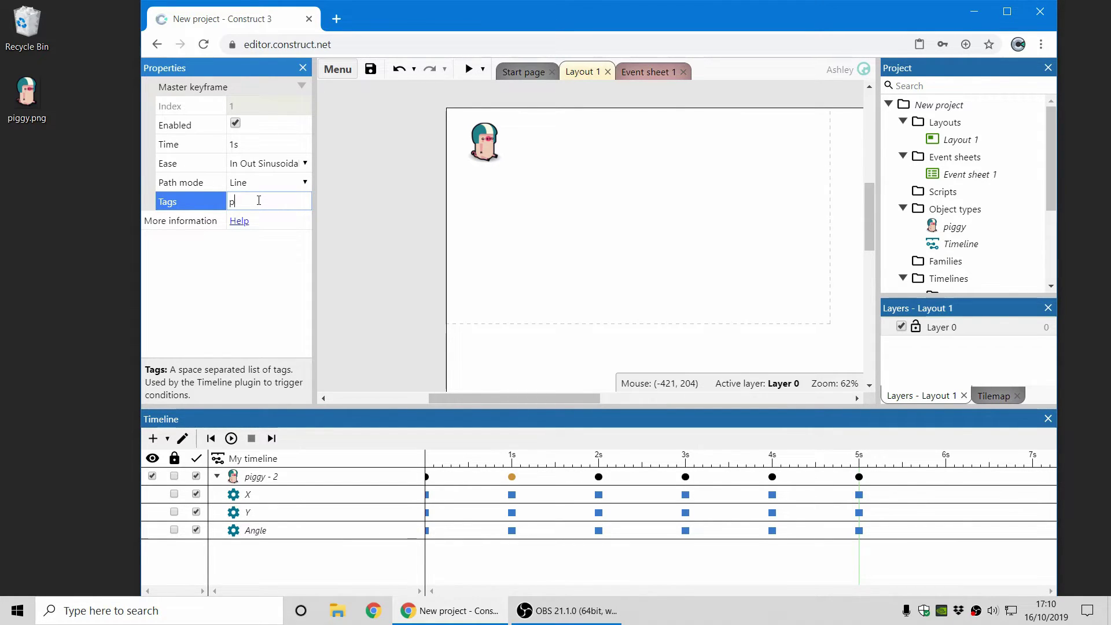
{"action": "type", "text": "event"}
{"action": "key", "text": "Return"}
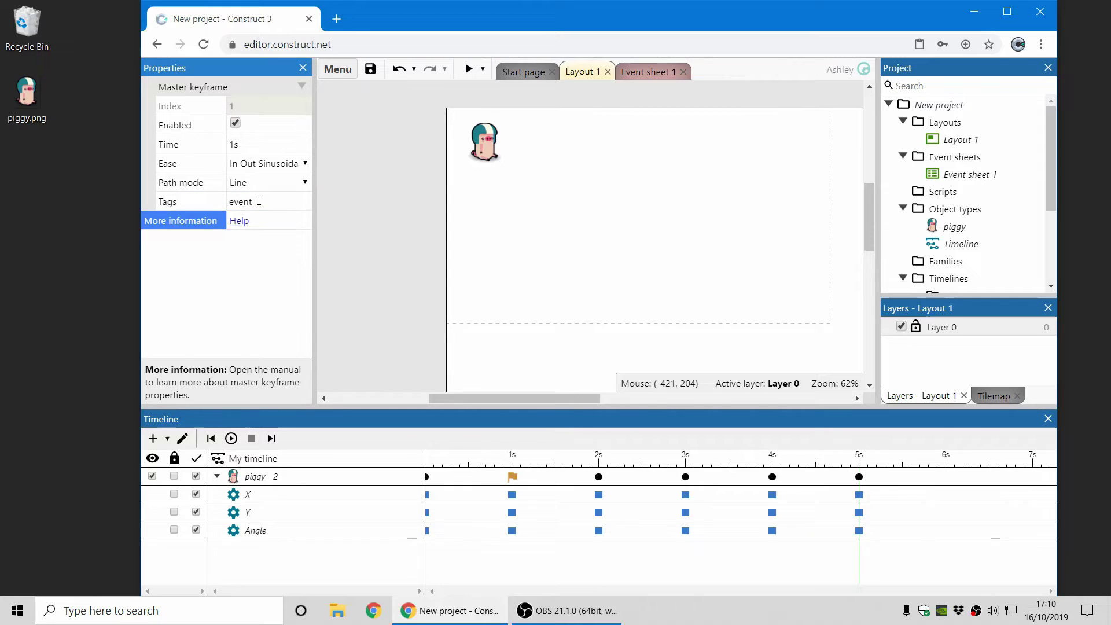
{"action": "left_click", "coordinate": [671, 72]}
Step: Add a Timeline 'On keyframe reached' event with the tag "event"
{"action": "left_click", "coordinate": [380, 138]}
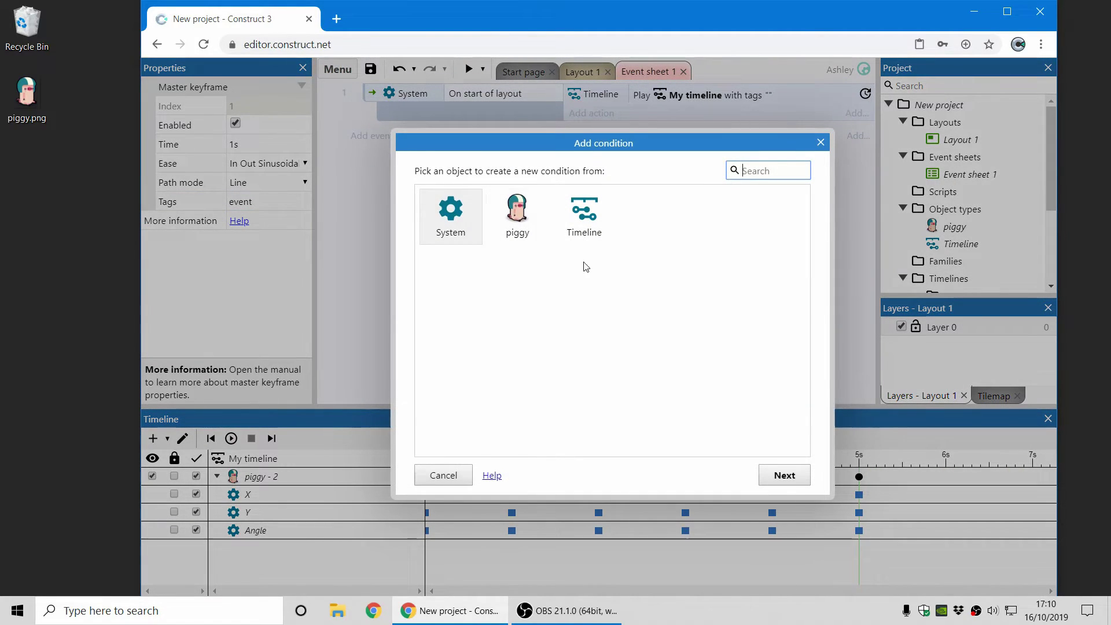
{"action": "double_click", "coordinate": [589, 223]}
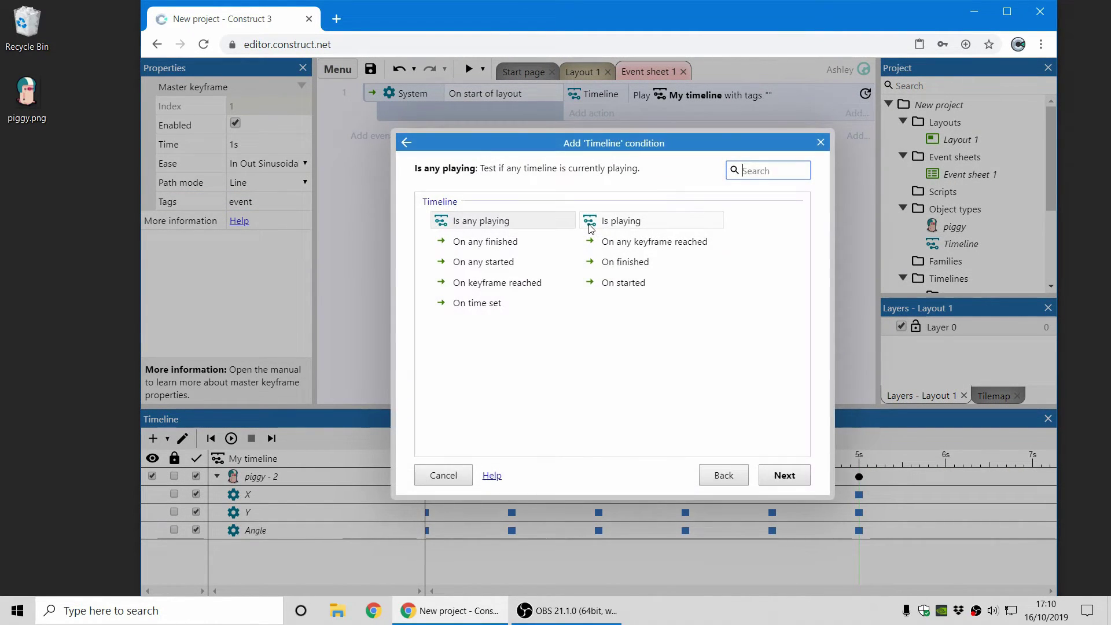
{"action": "left_click", "coordinate": [517, 286]}
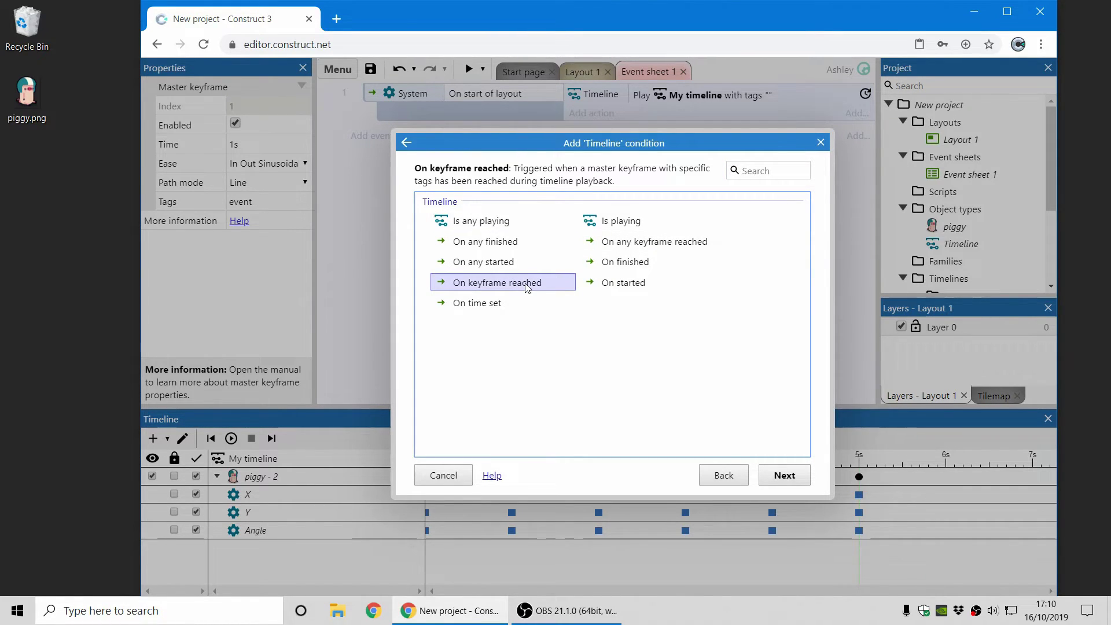
{"action": "double_click", "coordinate": [527, 287]}
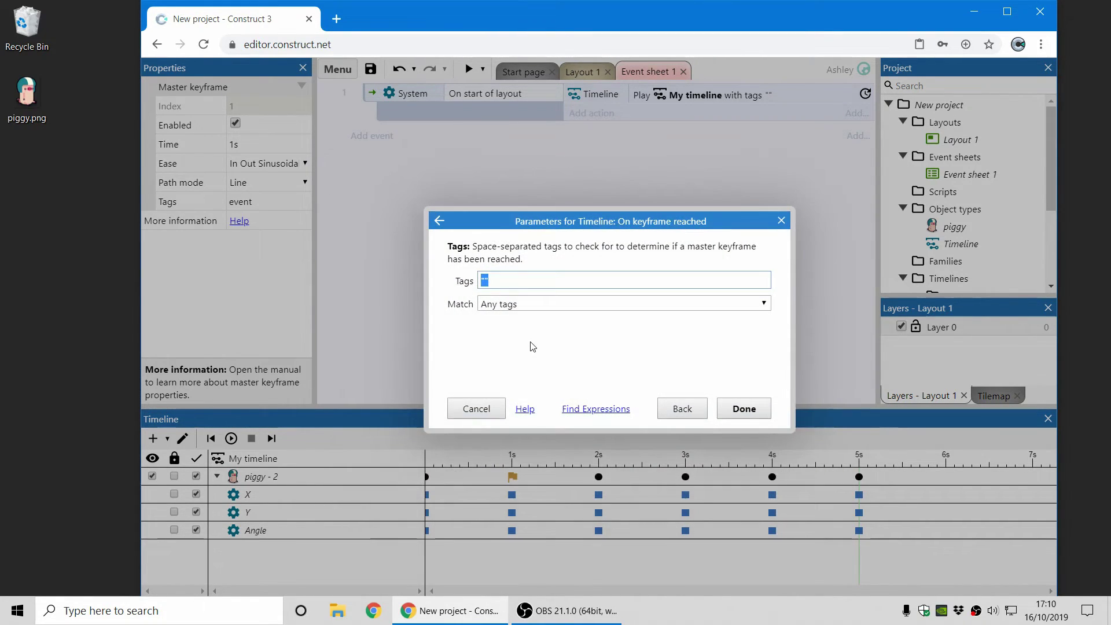
{"action": "type", "text": "\"event\""}
{"action": "key", "text": "Return"}
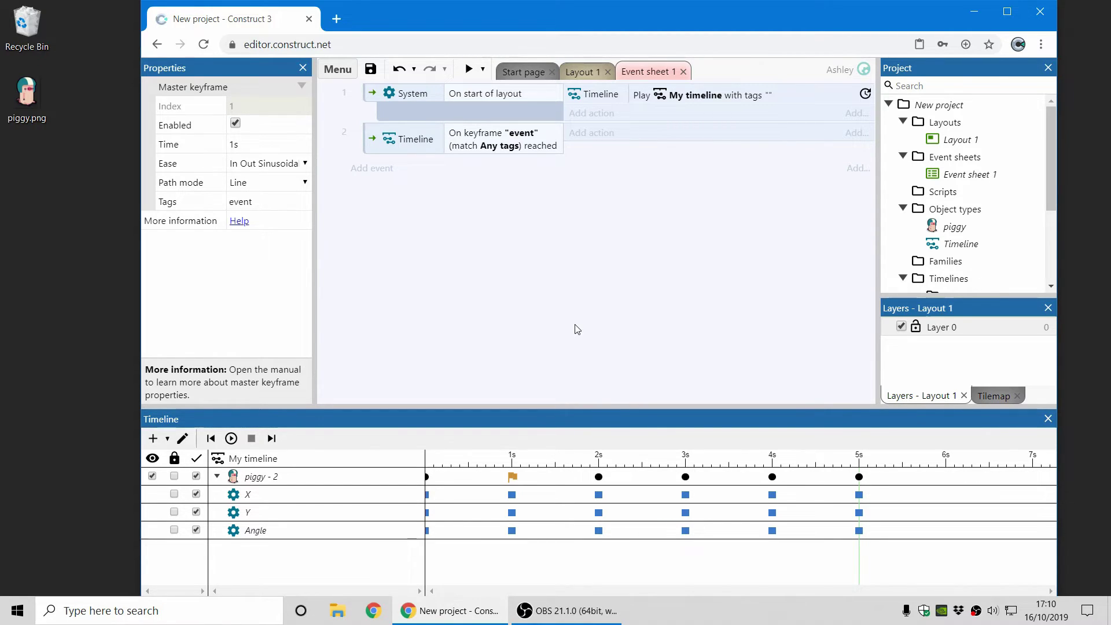
{"action": "left_click", "coordinate": [589, 79]}
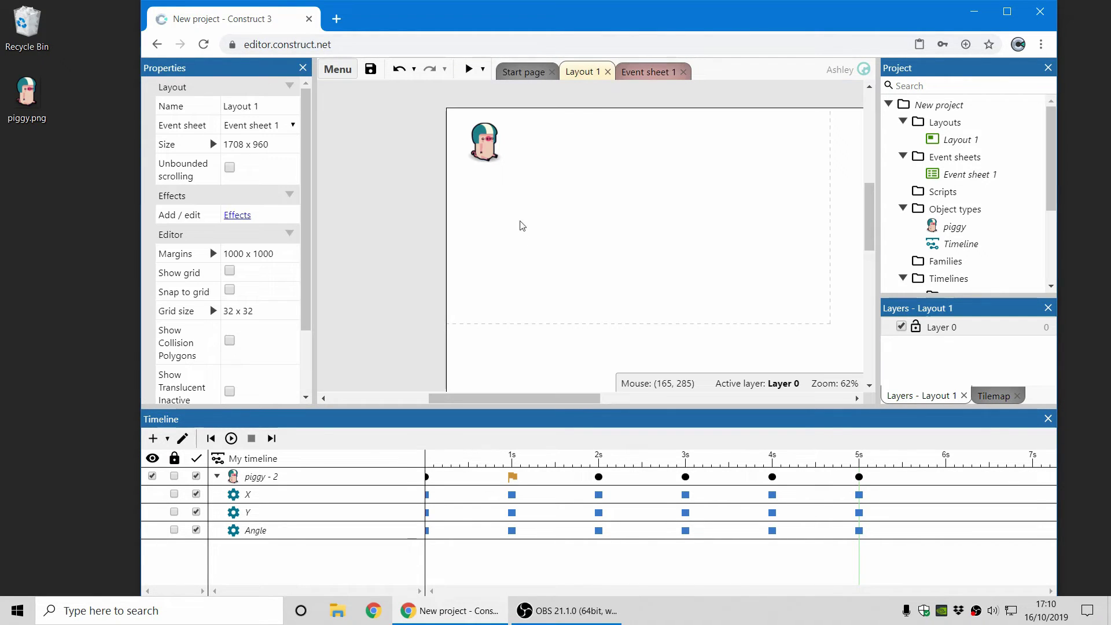
Step: Set the piggy - 2 track's Path mode to Cubic Bezier and show the path for editing
{"action": "left_click", "coordinate": [297, 484]}
{"action": "left_click", "coordinate": [273, 198]}
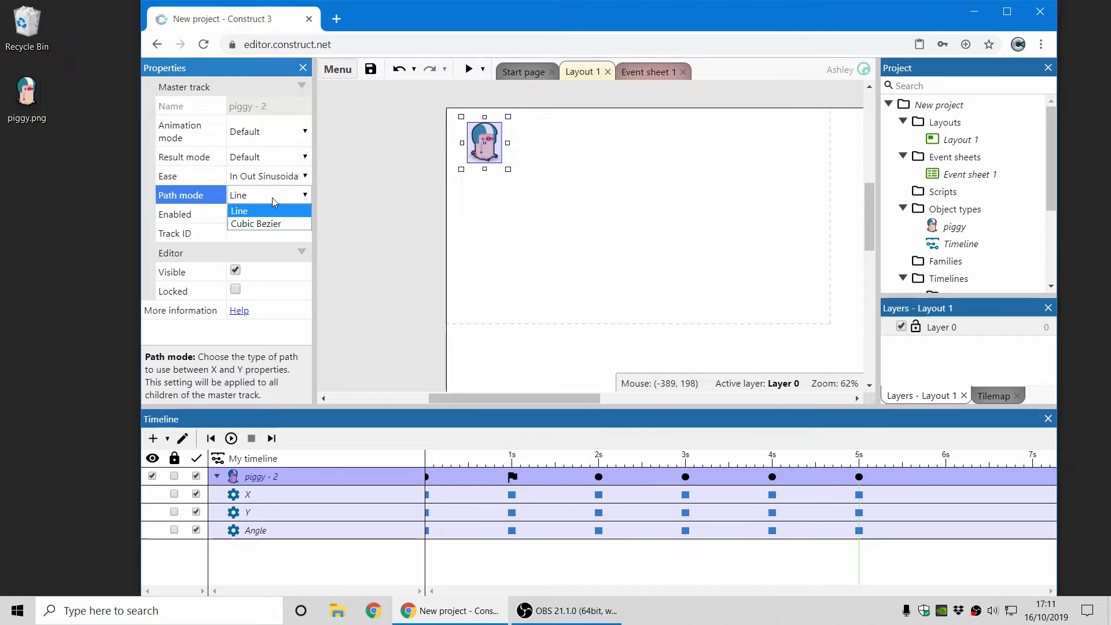
{"action": "left_click", "coordinate": [273, 224]}
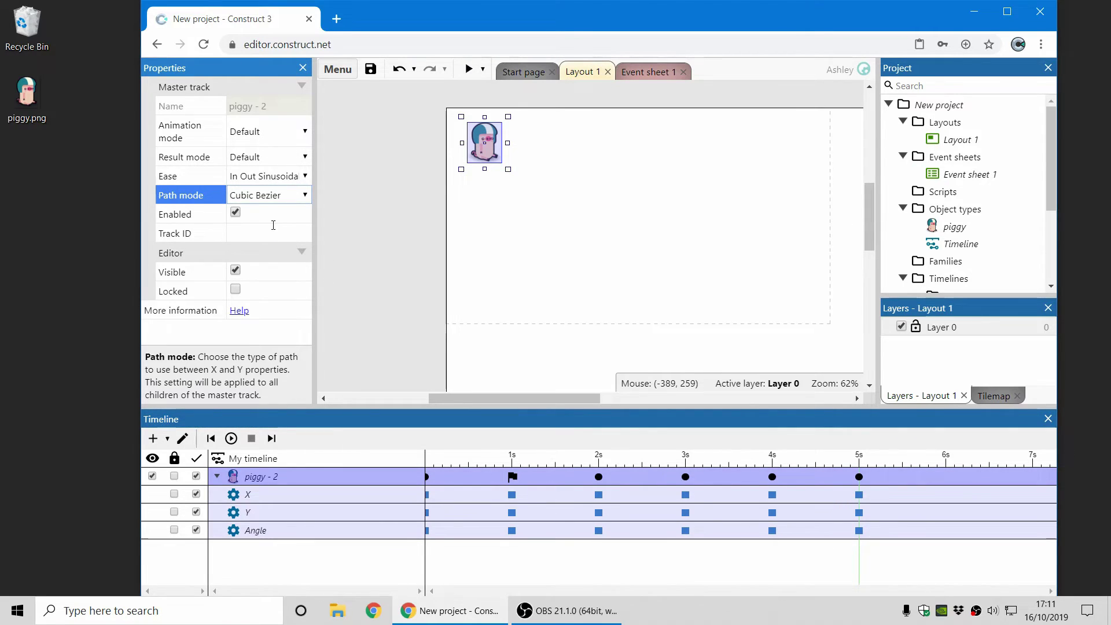
{"action": "left_click", "coordinate": [182, 438]}
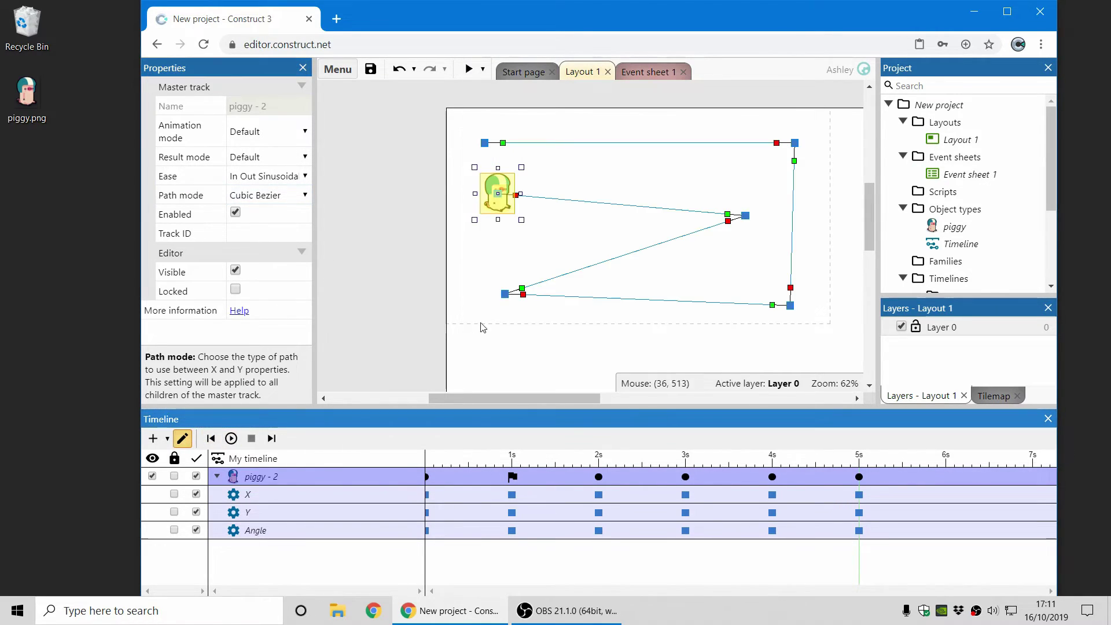
Step: Drag Bezier handles to curve the top and right path segments, then play the timeline
{"action": "left_click", "coordinate": [777, 146]}
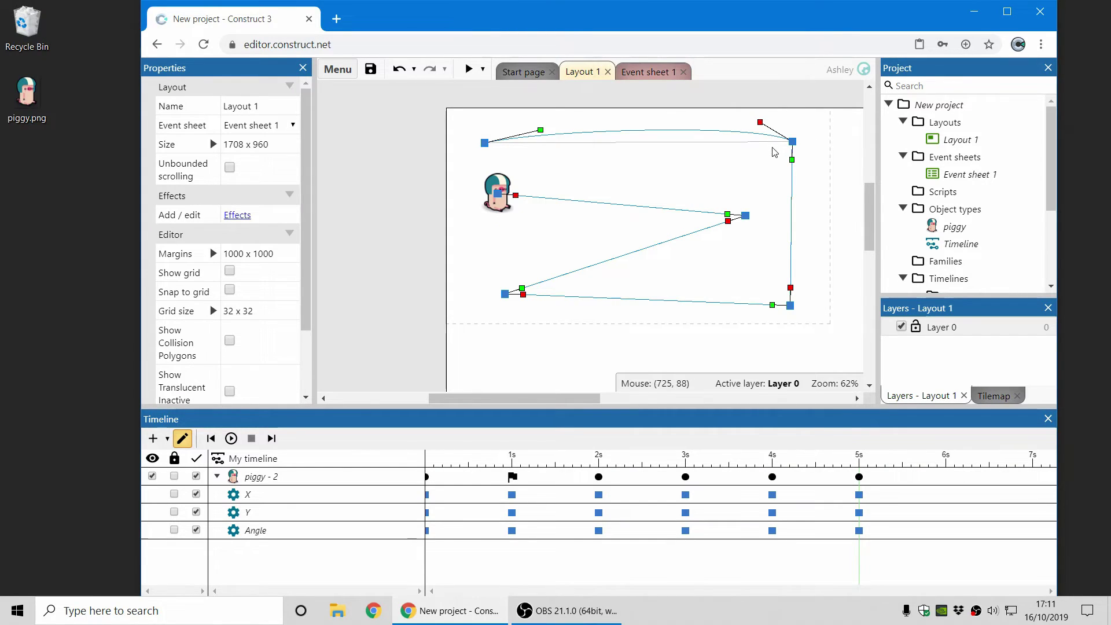
{"action": "left_click_drag", "start_coordinate": [775, 144], "coordinate": [755, 117]}
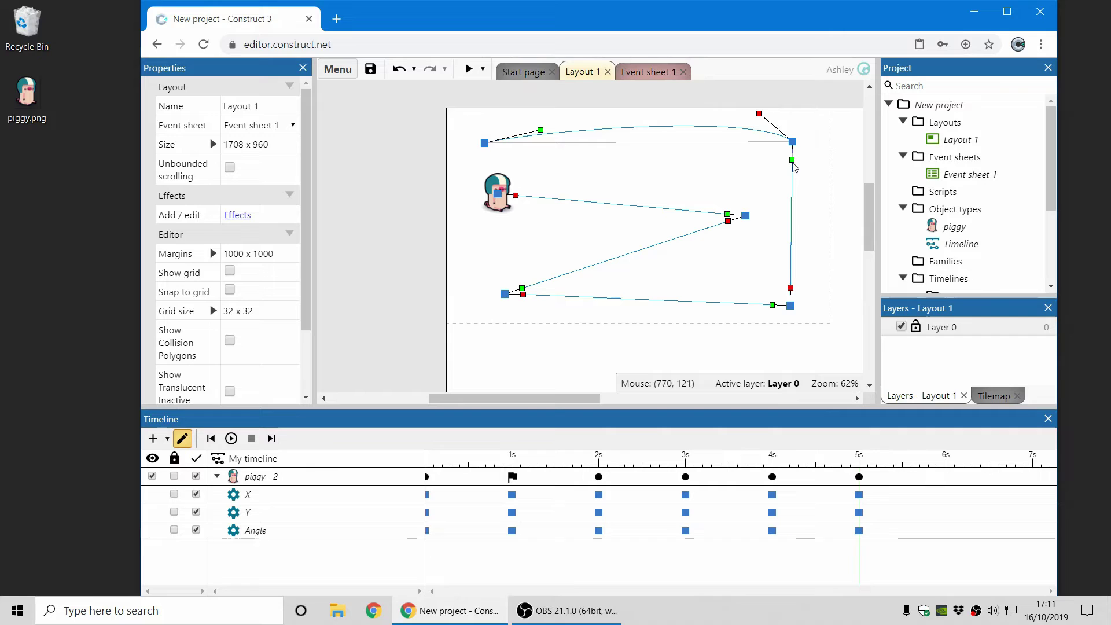
{"action": "left_click_drag", "start_coordinate": [792, 159], "coordinate": [823, 188]}
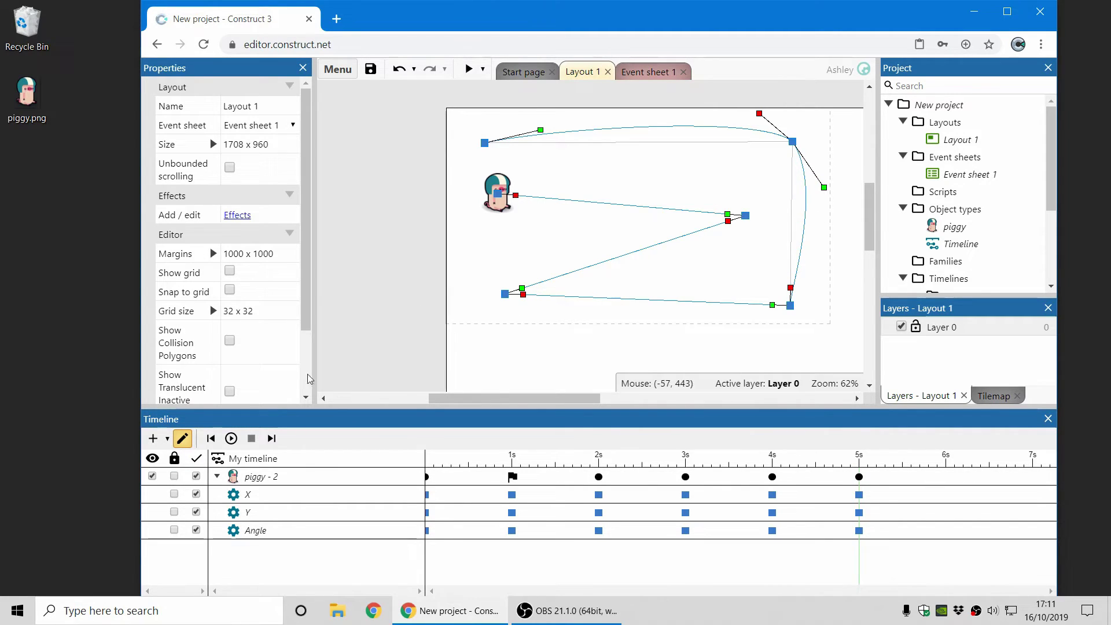
{"action": "left_click", "coordinate": [239, 438]}
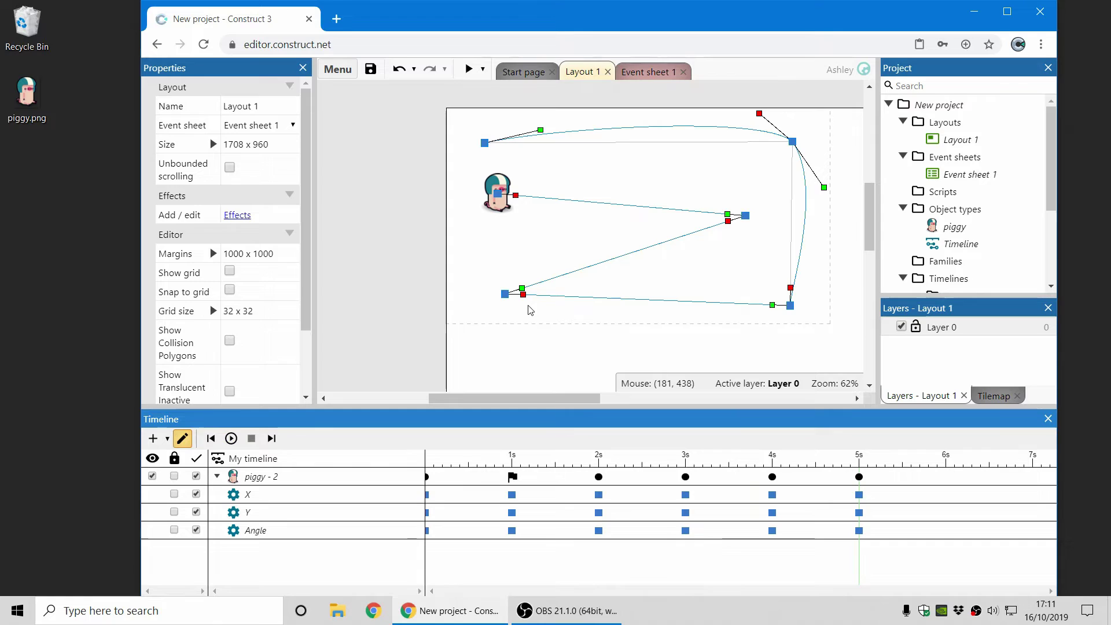
{"action": "left_click", "coordinate": [264, 475]}
Step: Review My timeline's Result mode options without changing them, then close the Timeline panel
{"action": "left_click", "coordinate": [263, 458]}
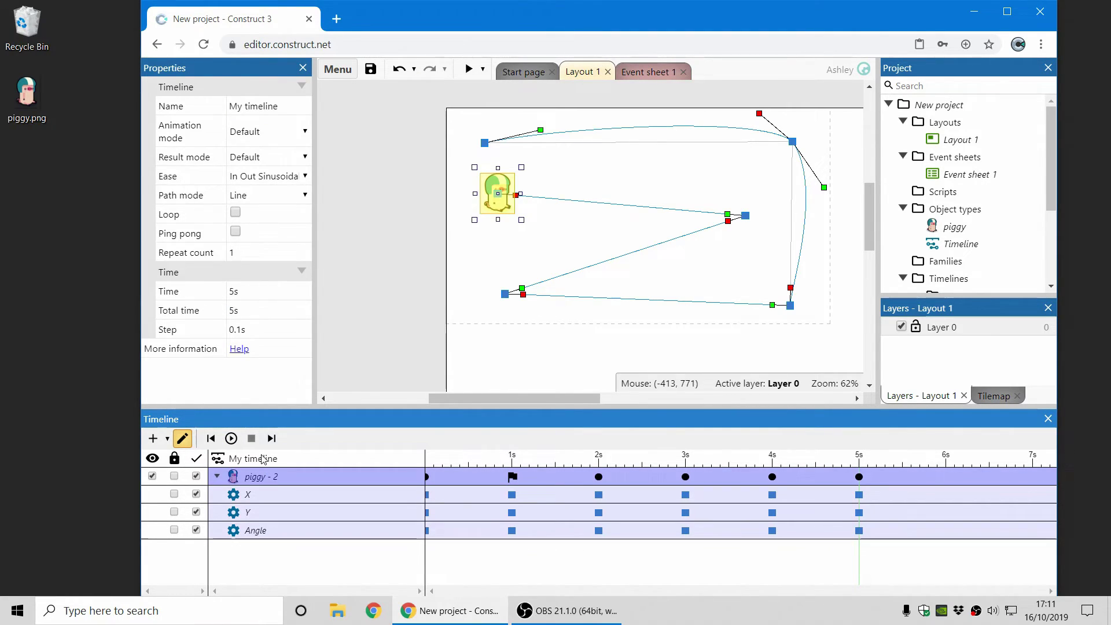
{"action": "left_click", "coordinate": [266, 157]}
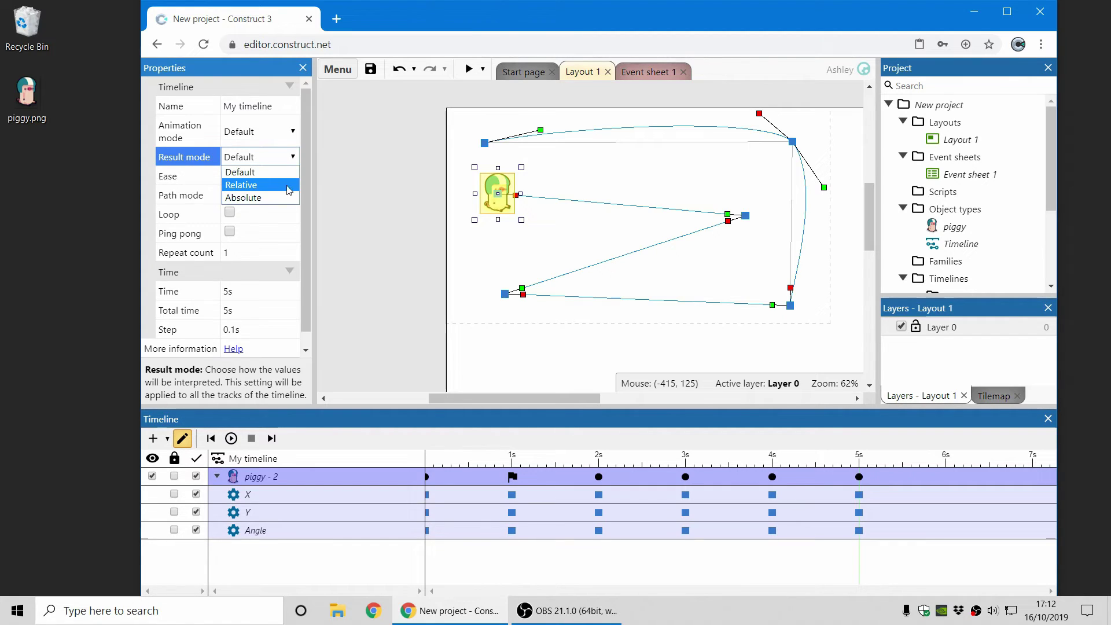
{"action": "left_click", "coordinate": [421, 219]}
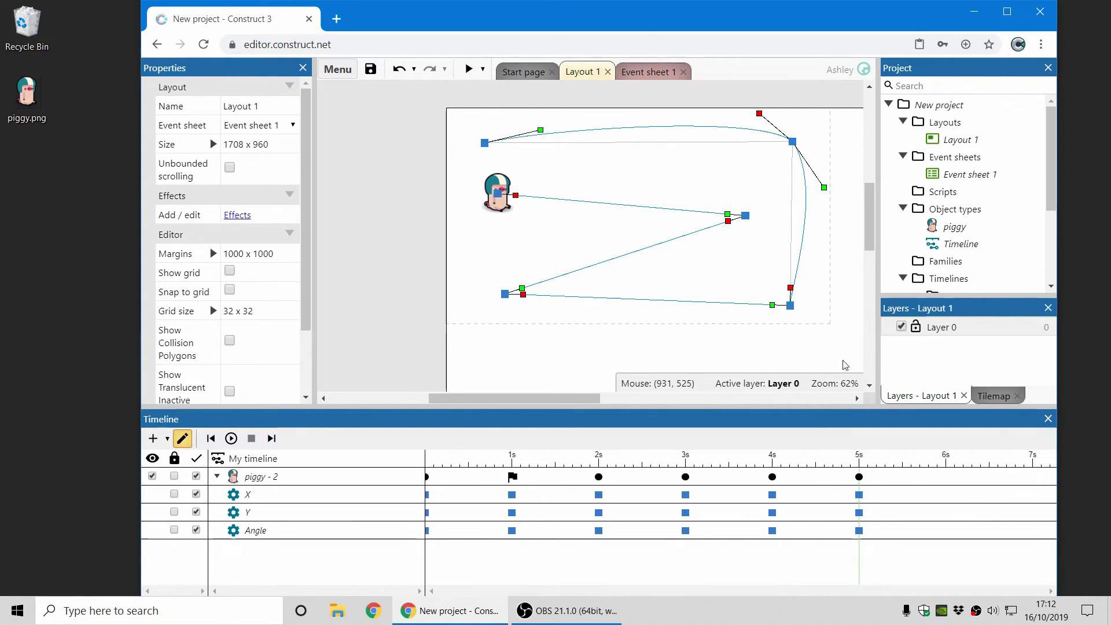
{"action": "left_click", "coordinate": [1048, 419]}
Step: Close the piggy project without saving and open the 'Move along path' example from the Start page
{"action": "right_click", "coordinate": [937, 105]}
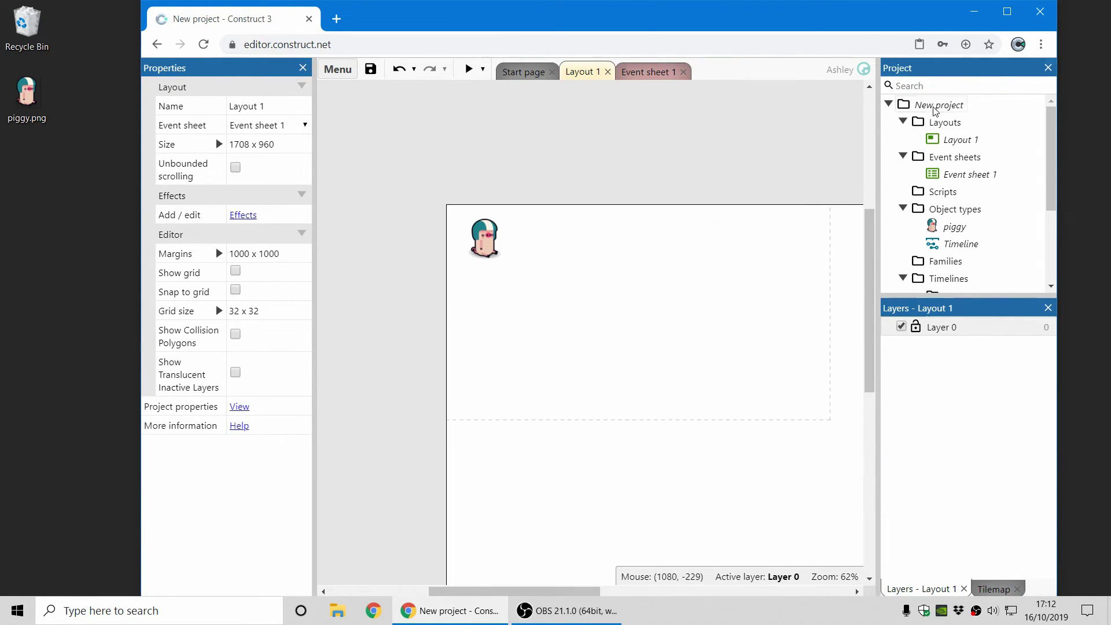
{"action": "left_click", "coordinate": [966, 259]}
{"action": "left_click", "coordinate": [657, 358]}
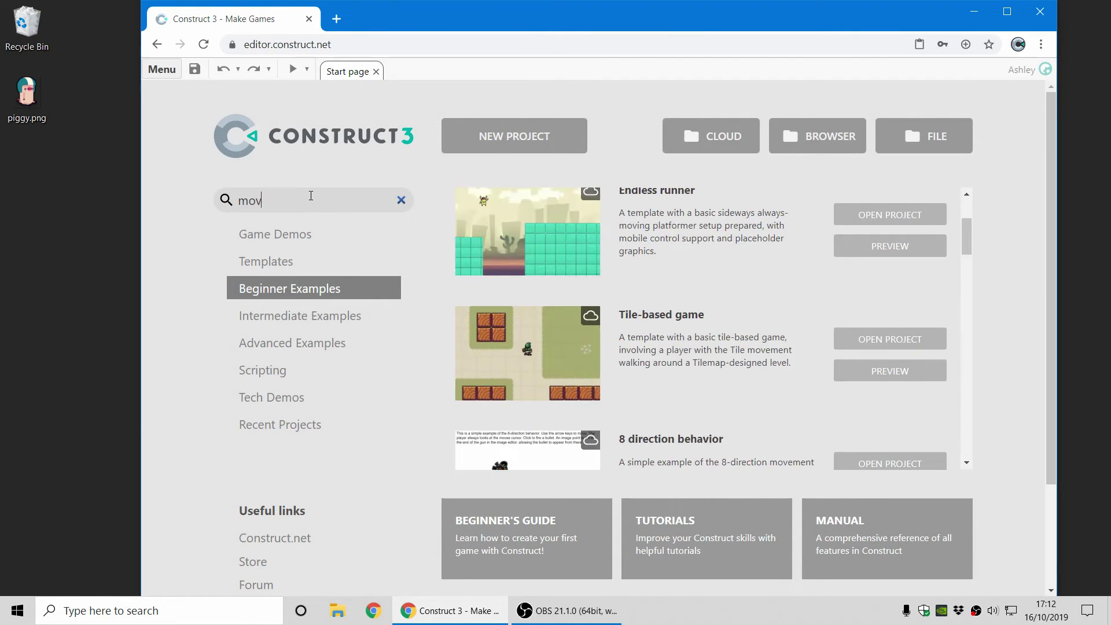
{"action": "type", "text": "e alo"}
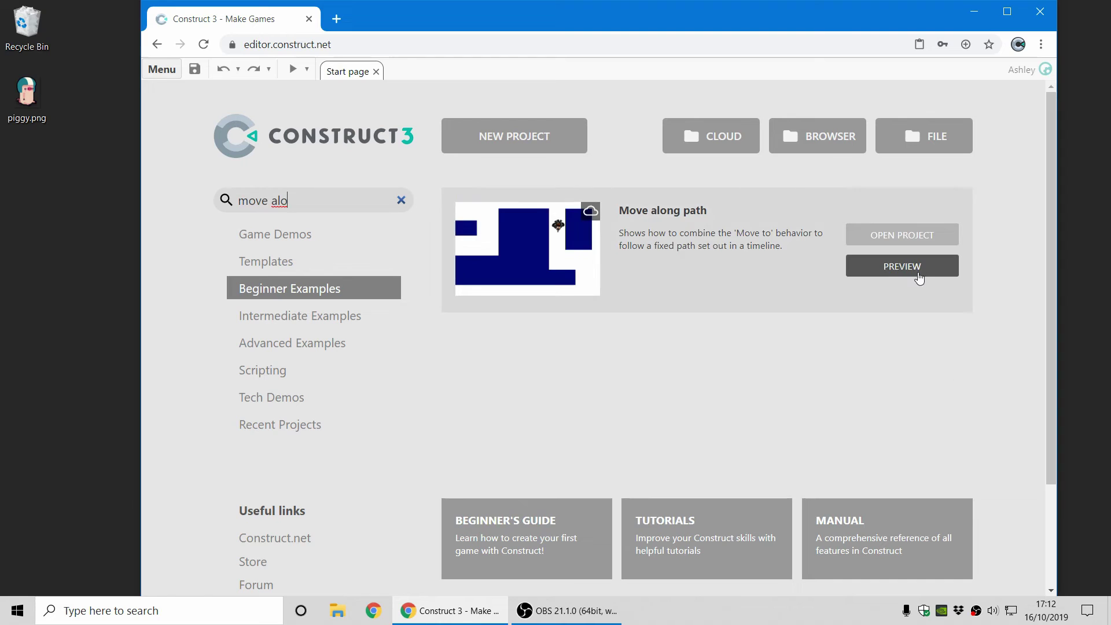
{"action": "left_click", "coordinate": [902, 235]}
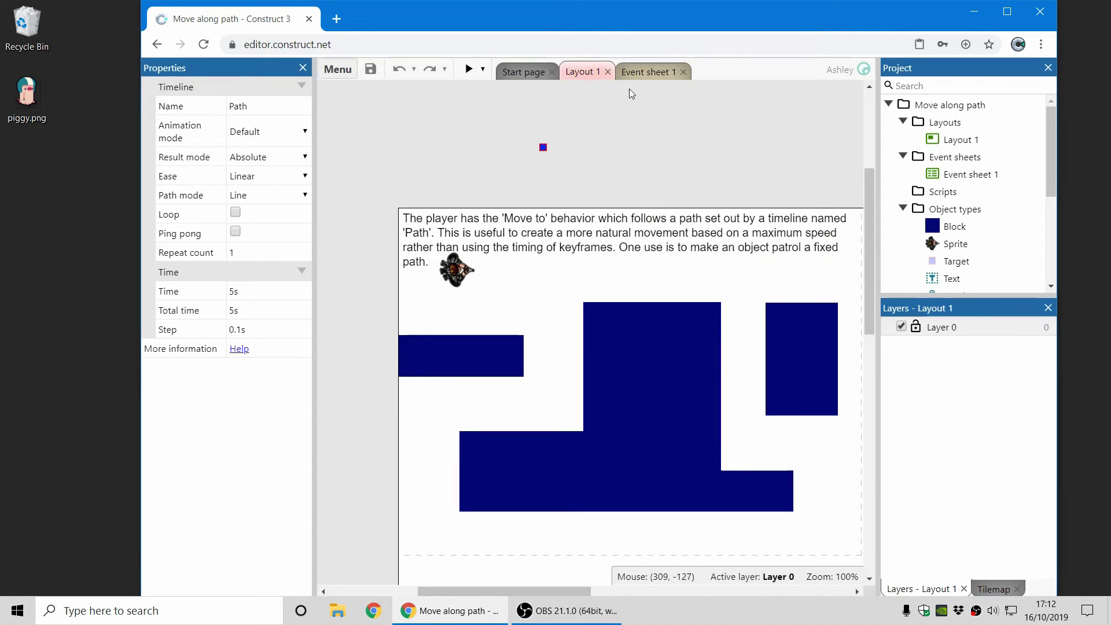
Step: Inspect the event sheet's Move along Path action parameters, leaving its timeline set to Path
{"action": "left_click", "coordinate": [645, 71]}
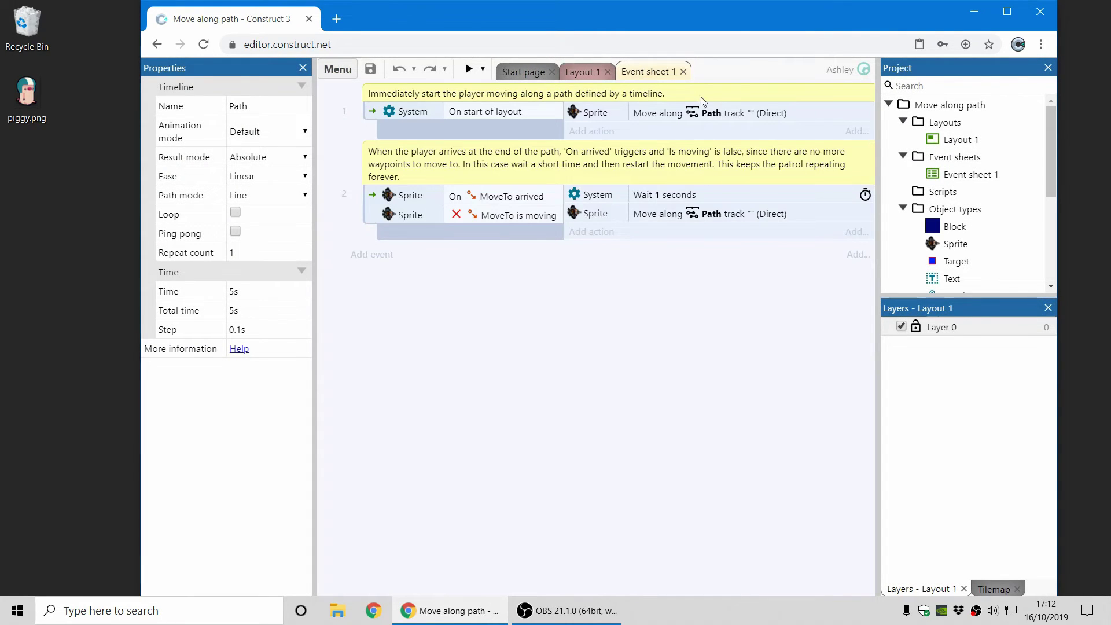
{"action": "left_click", "coordinate": [708, 115]}
{"action": "double_click", "coordinate": [724, 114]}
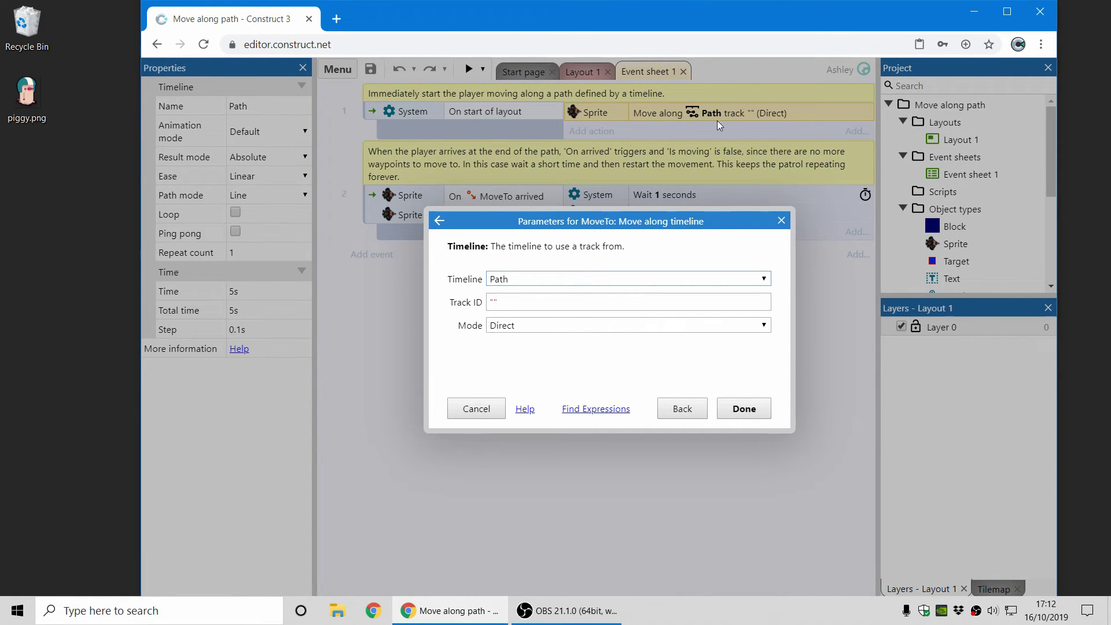
{"action": "left_click", "coordinate": [508, 280]}
{"action": "left_click", "coordinate": [512, 293]}
{"action": "left_click", "coordinate": [742, 409]}
Step: Open the Path timeline from Layout 1, dock it at the bottom, and show its route on the layout
{"action": "left_click", "coordinate": [599, 75]}
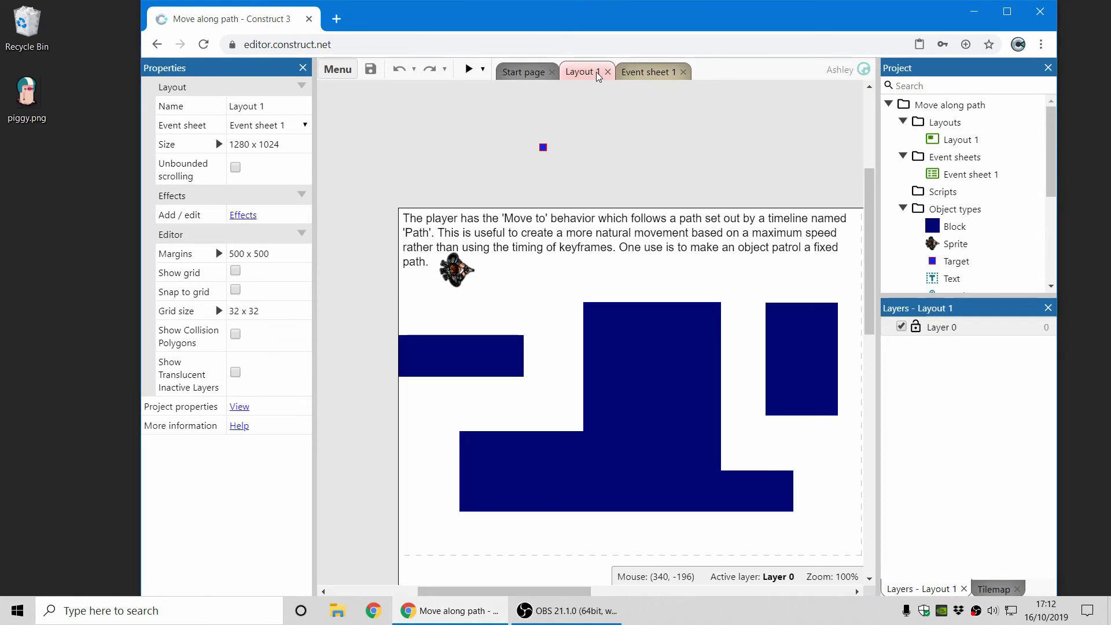
{"action": "scroll", "coordinate": [956, 227], "scroll_direction": "down", "scroll_amount": 5}
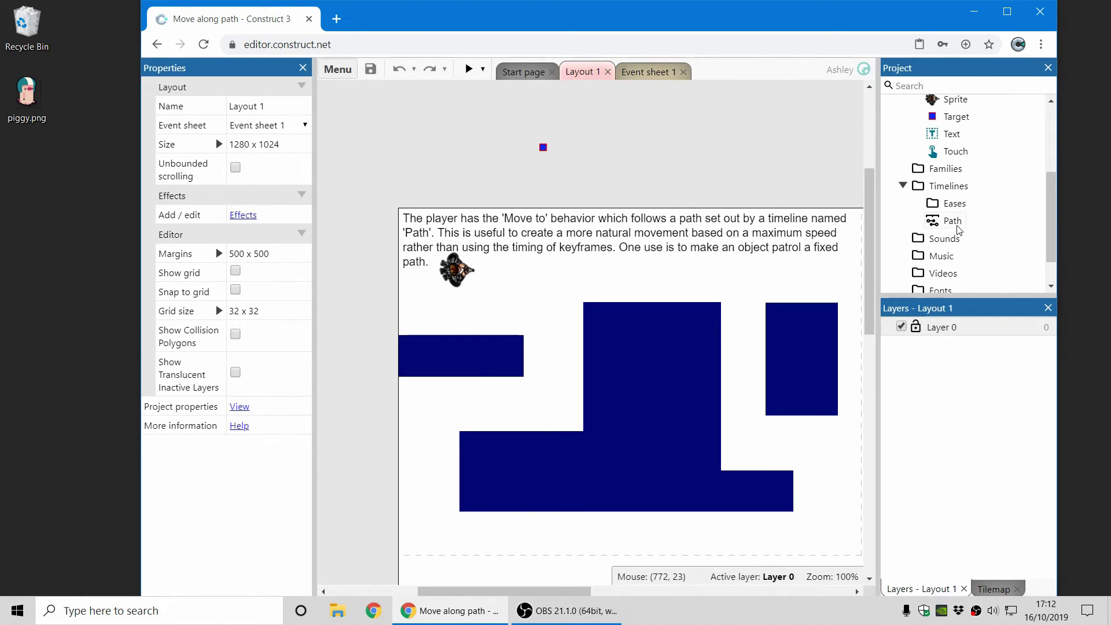
{"action": "double_click", "coordinate": [953, 221]}
{"action": "left_click_drag", "start_coordinate": [320, 153], "coordinate": [637, 565]}
{"action": "left_click", "coordinate": [182, 414]}
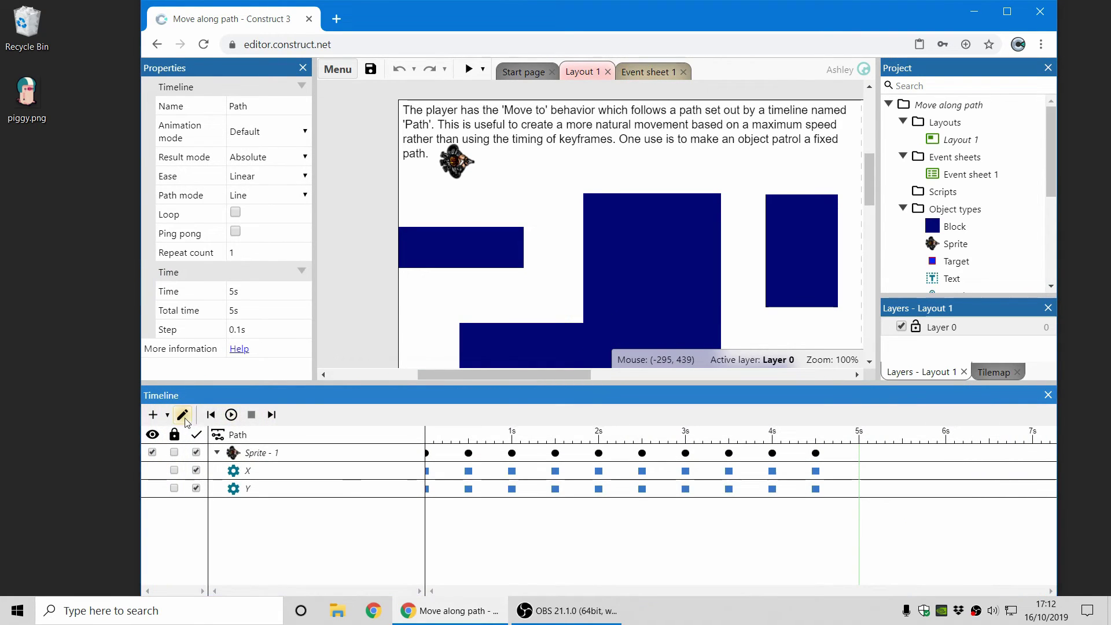
{"action": "middle_click_drag", "start_coordinate": [689, 246], "coordinate": [675, 129]}
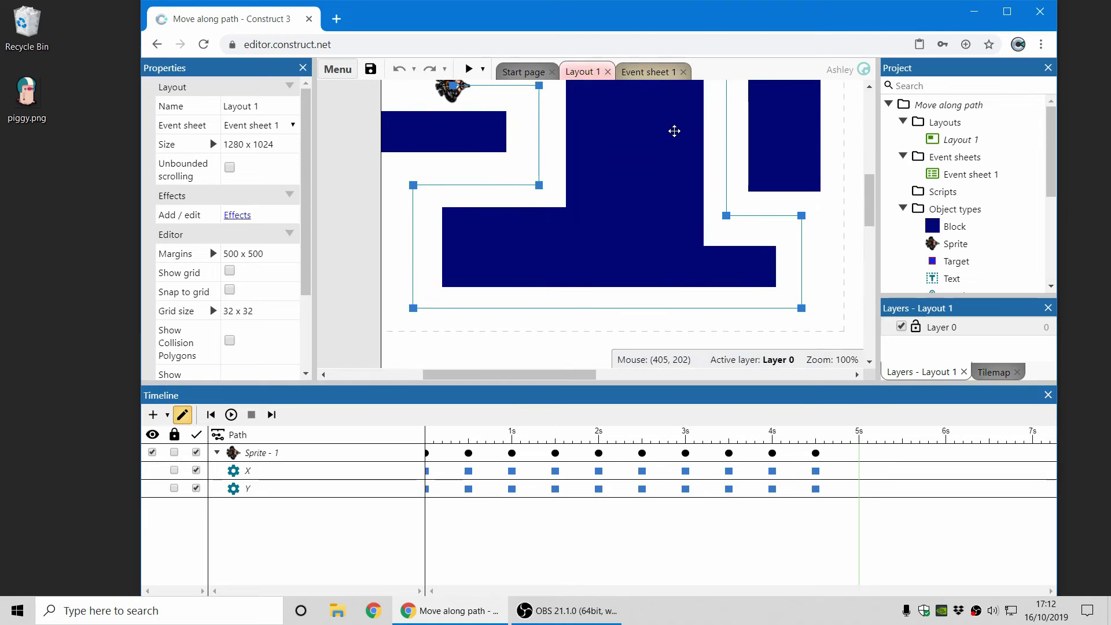
{"action": "middle_click_drag", "start_coordinate": [640, 183], "coordinate": [662, 212]}
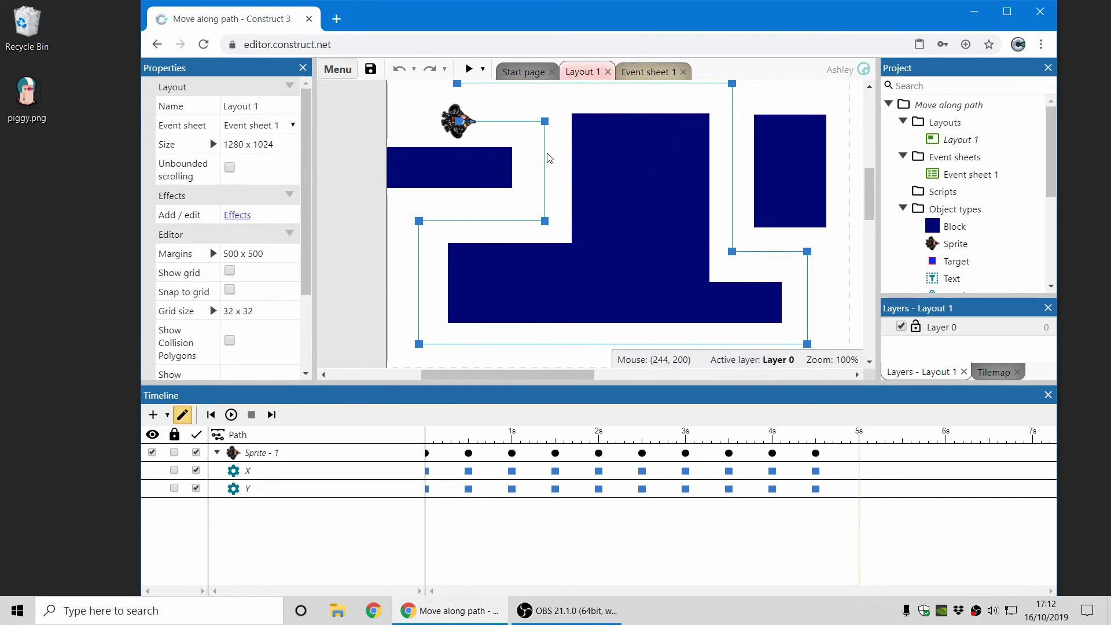
Step: Preview the game, then play the Path timeline and close the Timeline panel
{"action": "left_click", "coordinate": [473, 74]}
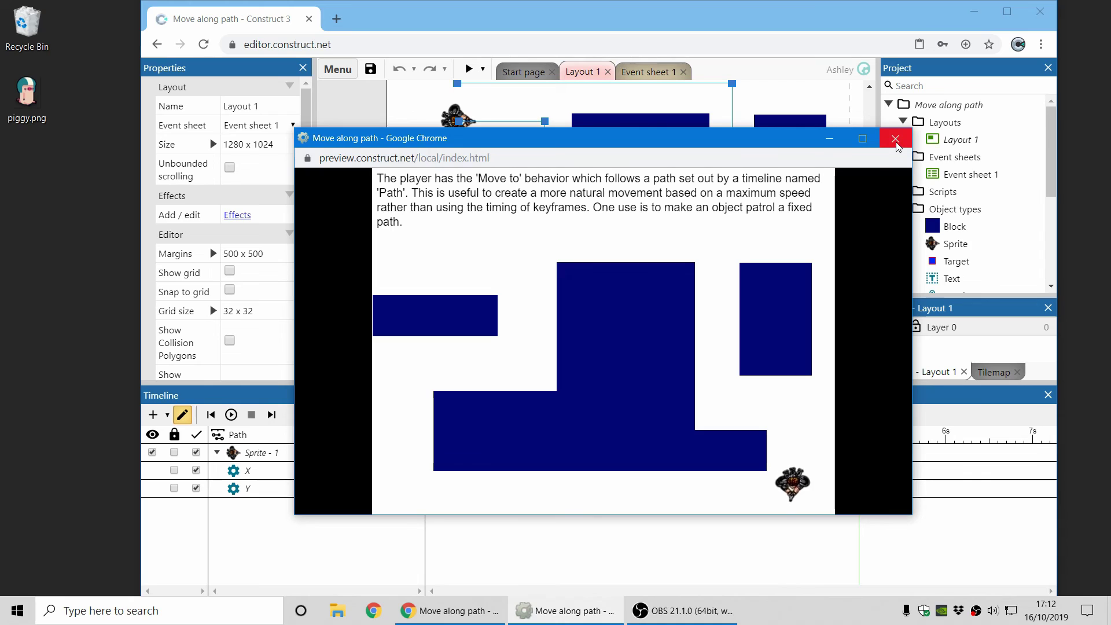
{"action": "key", "text": "ctrl+w"}
{"action": "scroll", "coordinate": [665, 192], "scroll_direction": "up", "scroll_amount": 1}
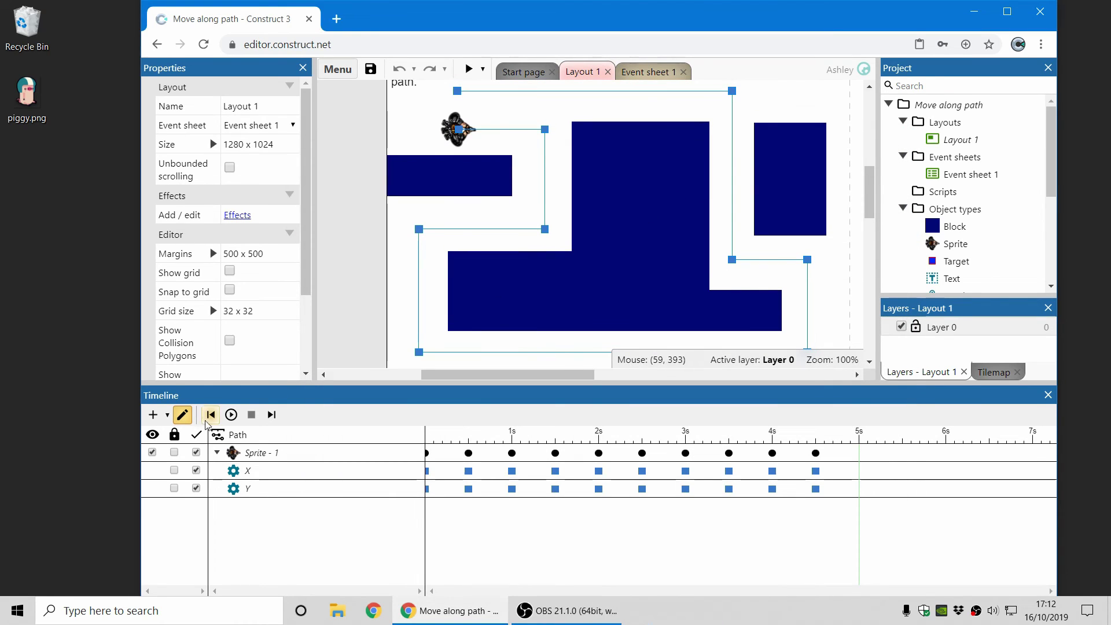
{"action": "left_click_drag", "start_coordinate": [378, 381], "coordinate": [379, 425]}
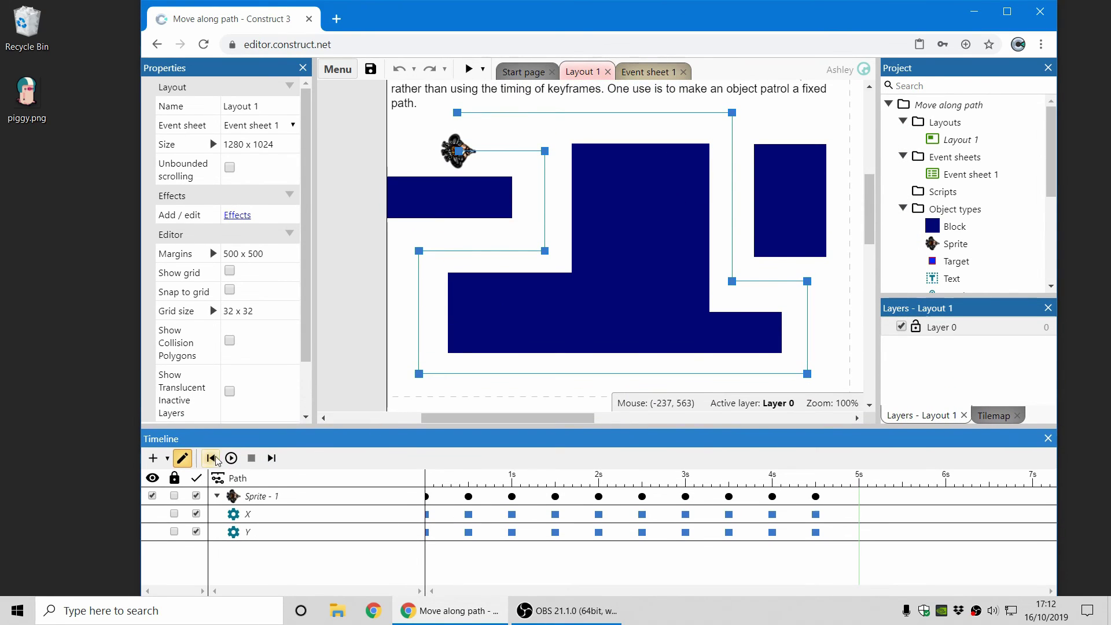
{"action": "left_click", "coordinate": [231, 457]}
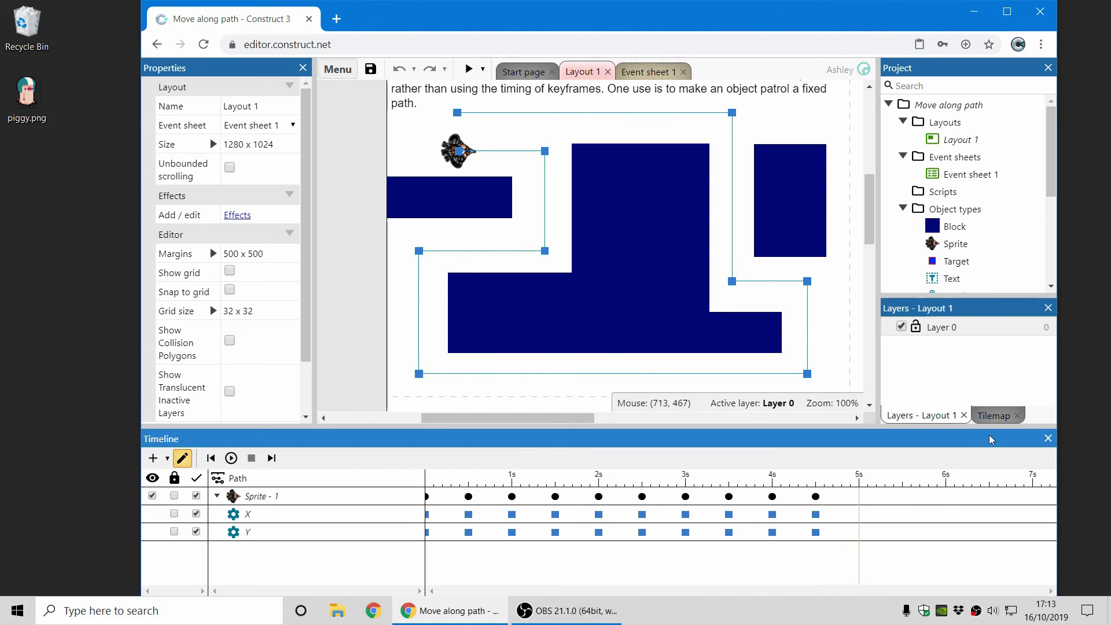
{"action": "left_click", "coordinate": [1047, 438]}
Step: Close the Move along path example project, discarding its changes
{"action": "right_click", "coordinate": [943, 104]}
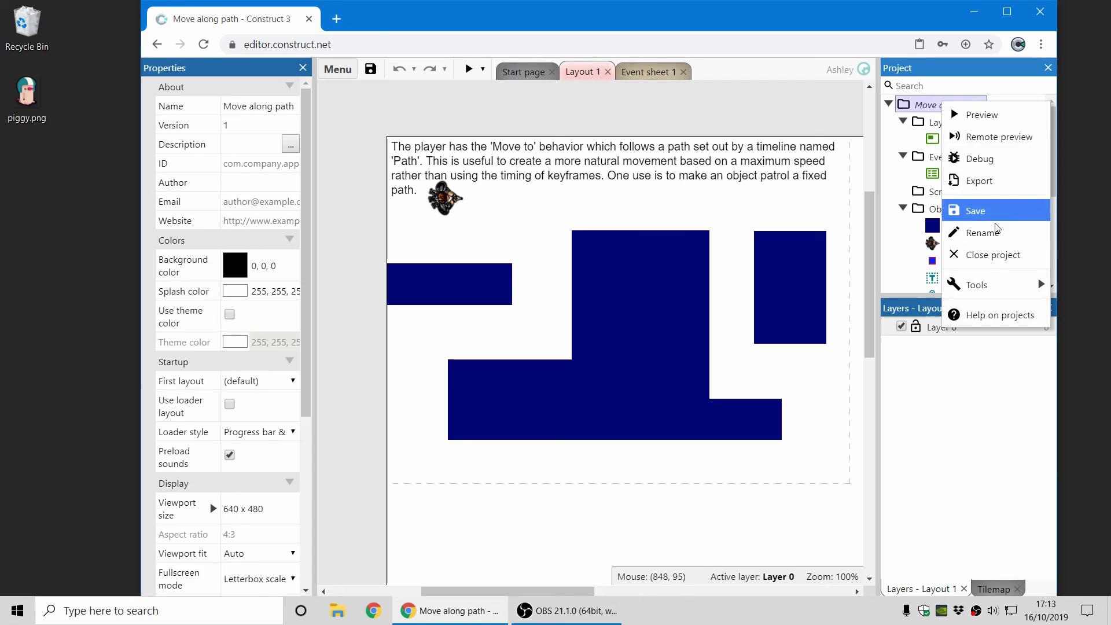
{"action": "left_click", "coordinate": [993, 254]}
{"action": "left_click", "coordinate": [677, 358]}
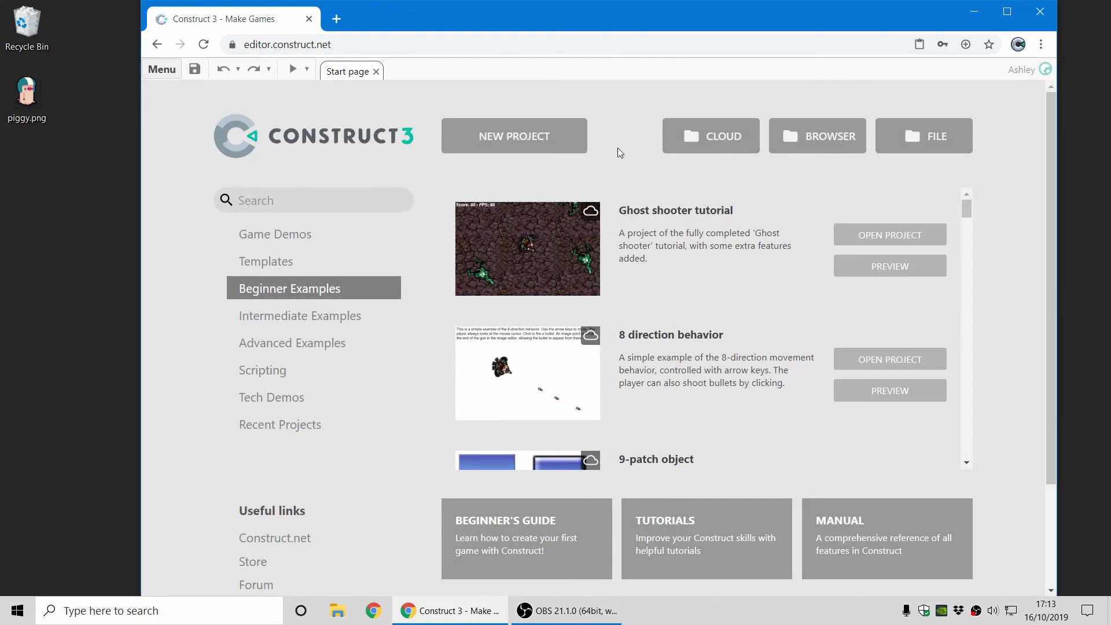